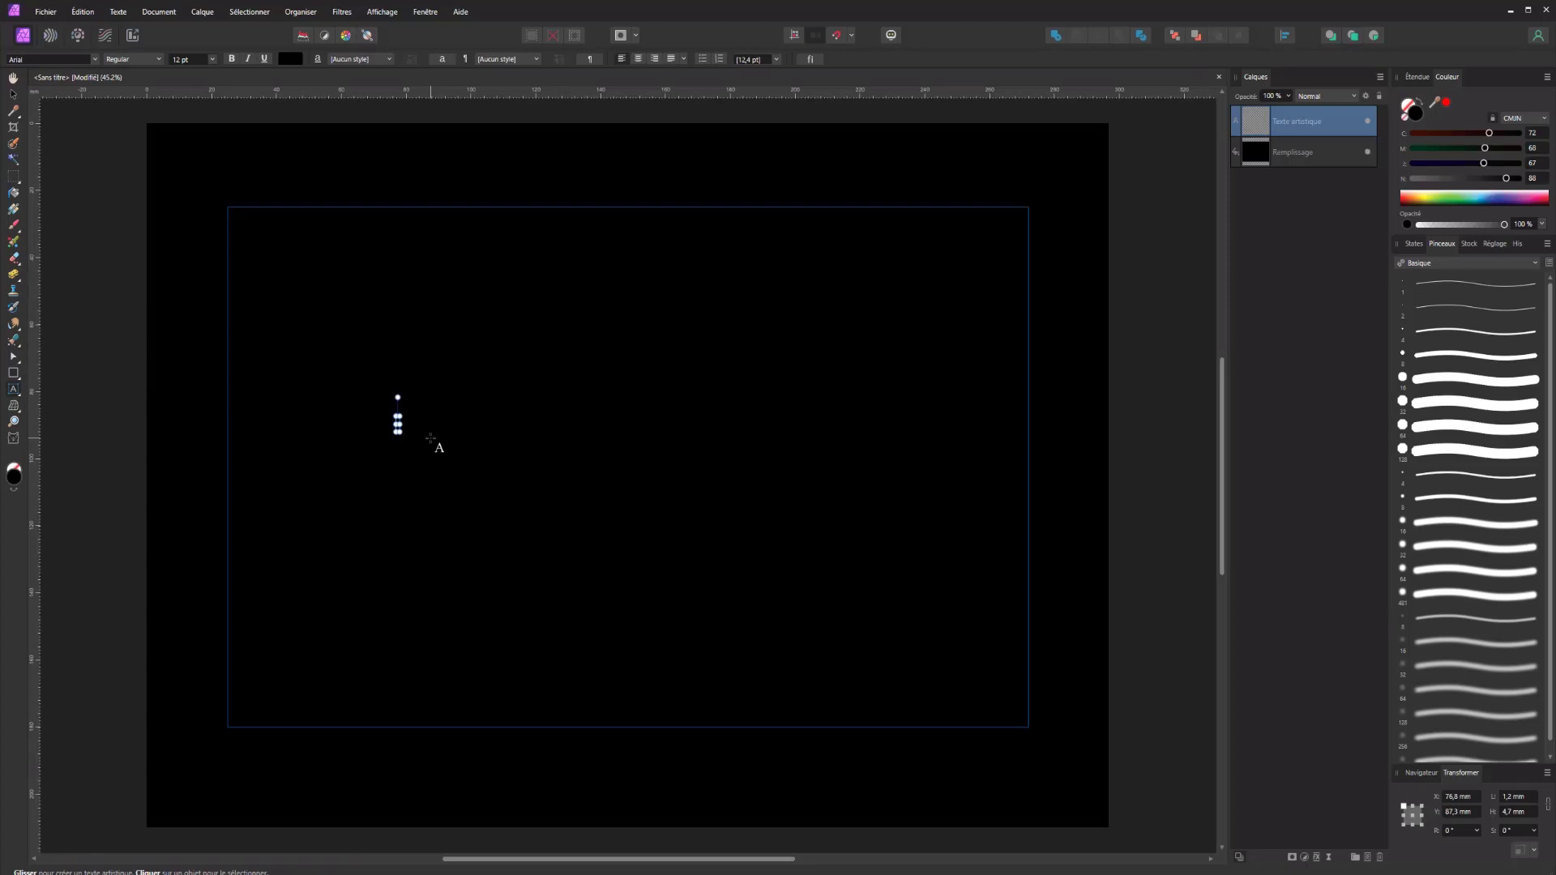
# Enter the artistic text AFFINITY and set its fill colour to white.
pyautogui.write('AFFINITY')
pyautogui.hotkey('ctrl', 'a')
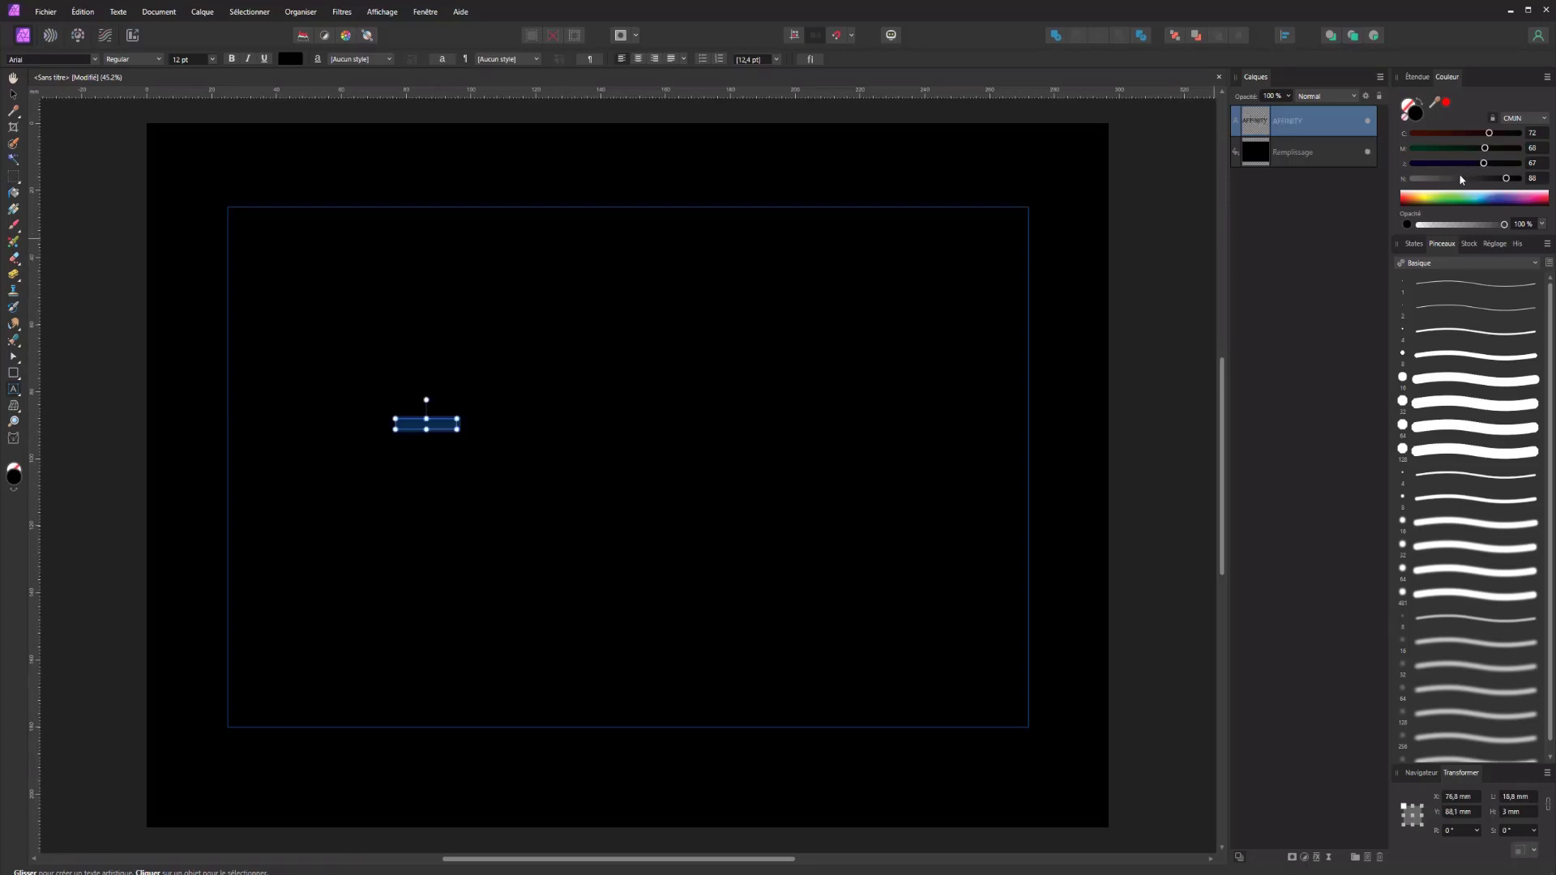
pyautogui.moveTo(1413, 179); pyautogui.dragTo(1398, 180)
pyautogui.moveTo(1413, 164)
pyautogui.mouseDown()
pyautogui.moveTo(1383, 166)
pyautogui.moveTo(1413, 149)
pyautogui.moveTo(1409, 135)
pyautogui.mouseUp()
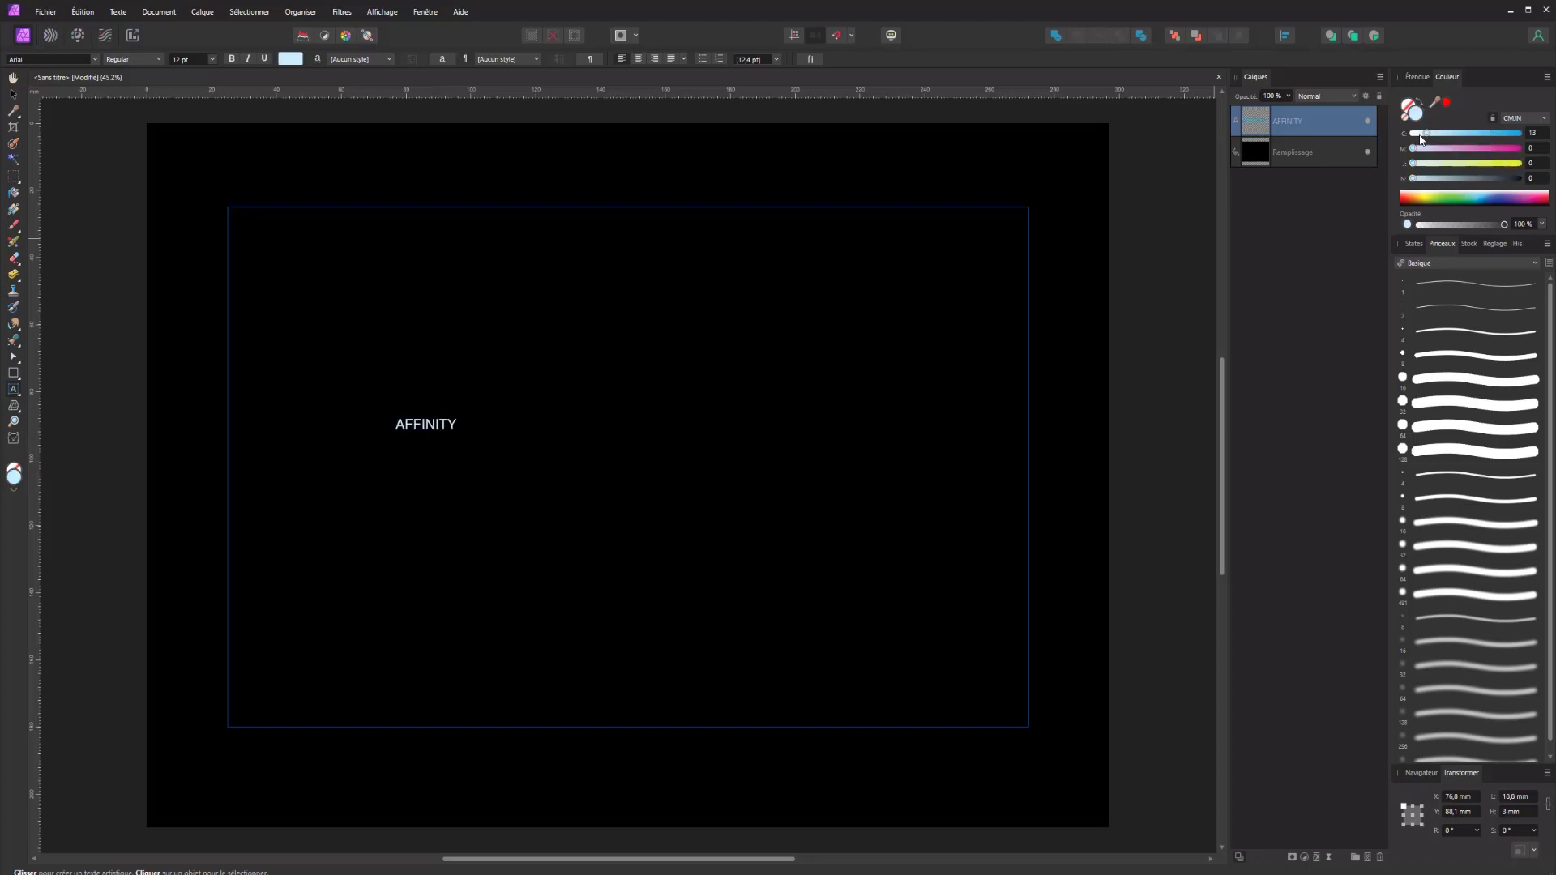
# Set the AFFINITY text to the Black font style and scale it up to about 99.9 pt.
pyautogui.click(151, 64)
pyautogui.click(114, 191)
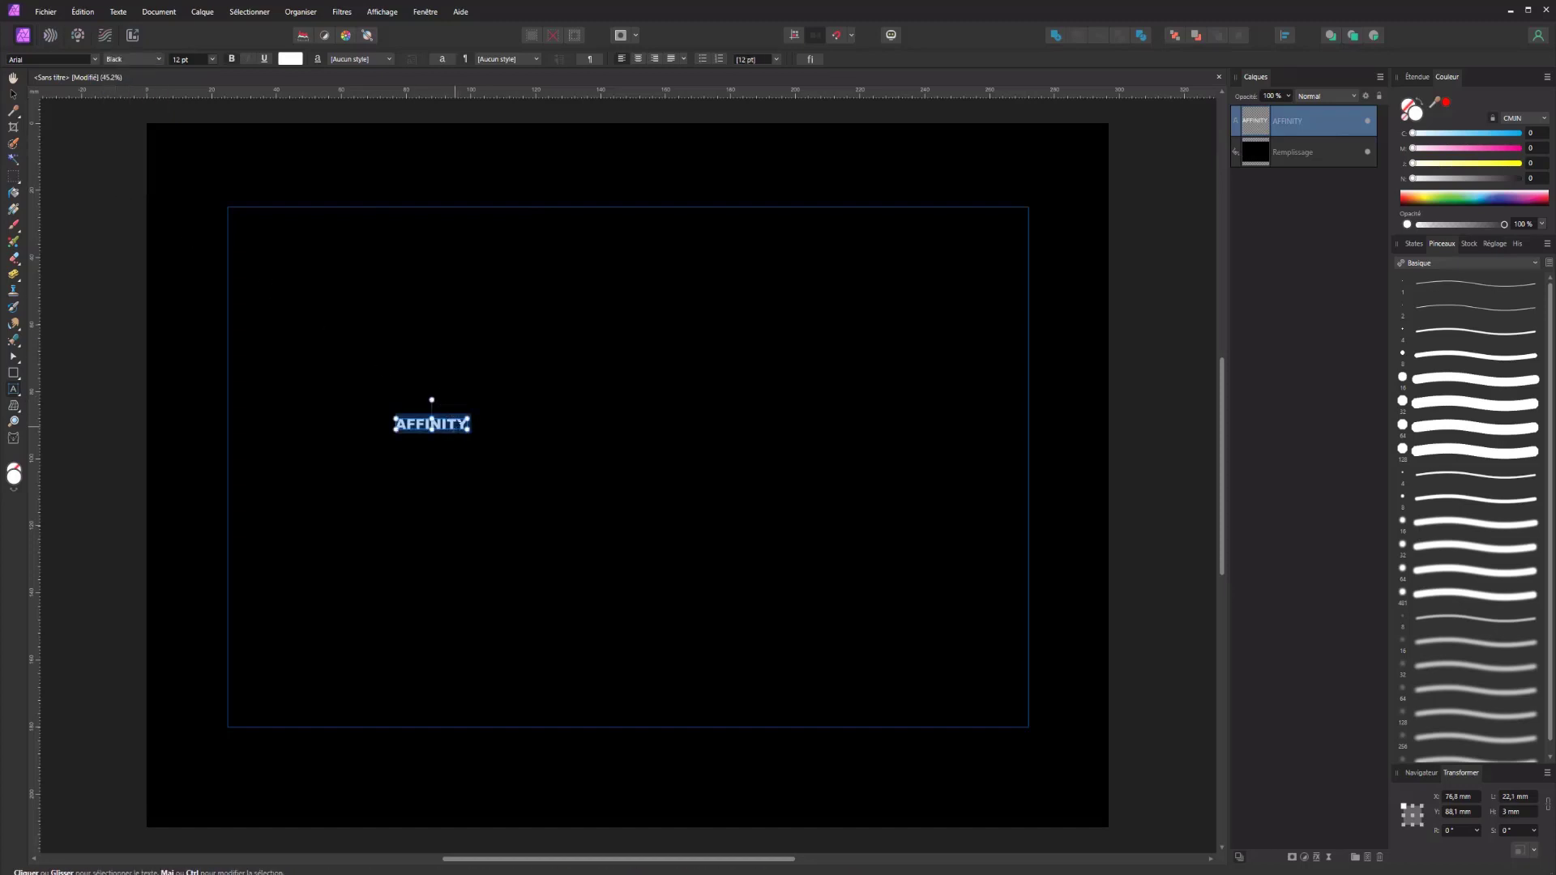
pyautogui.moveTo(468, 430); pyautogui.dragTo(987, 619)
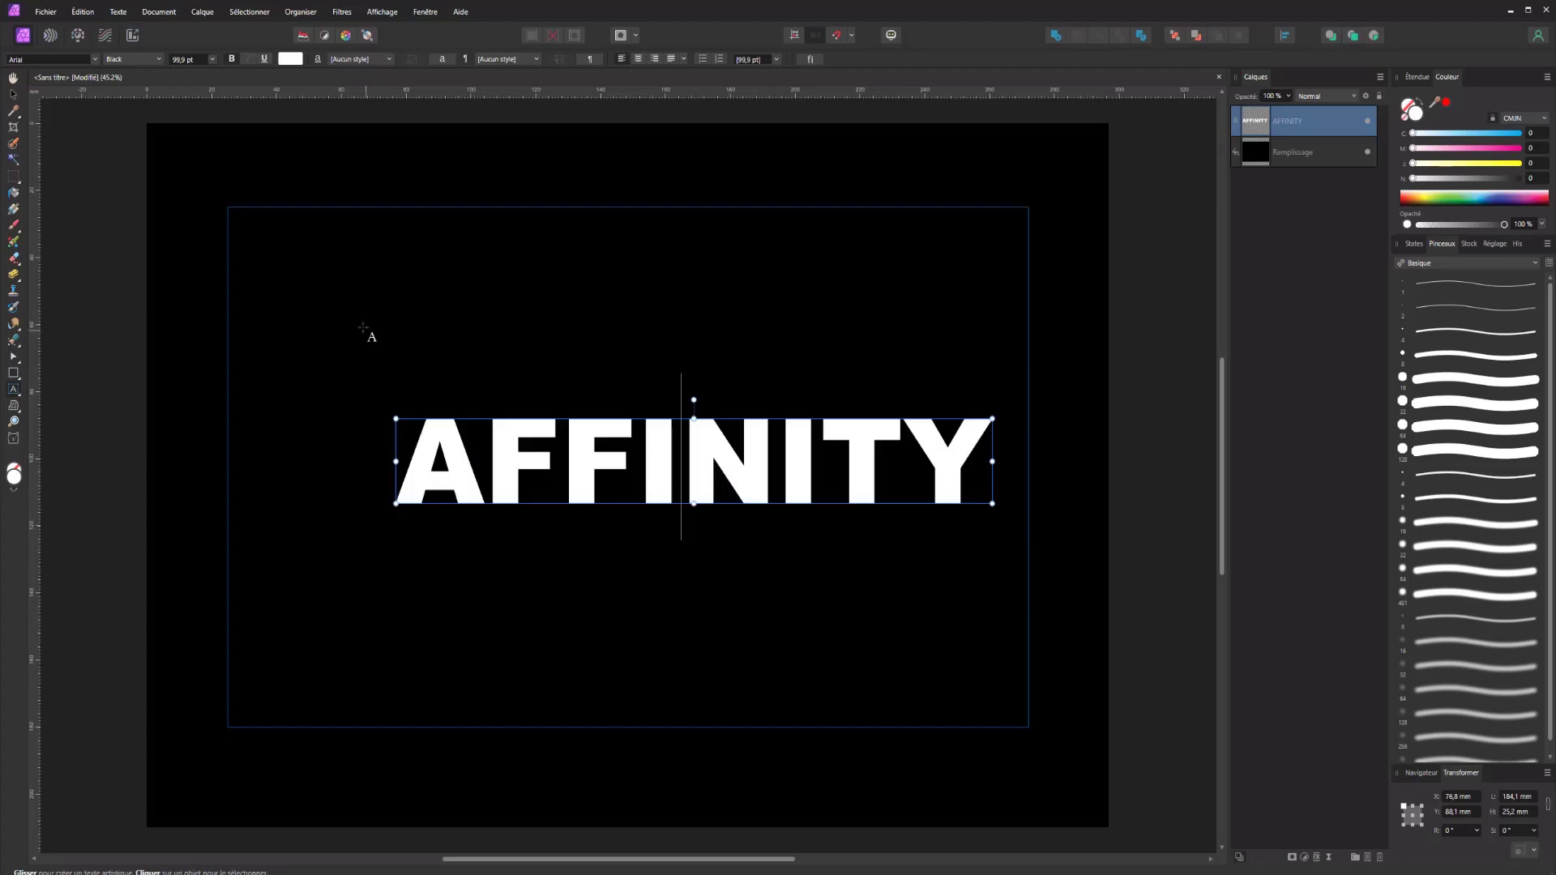
# Move the AFFINITY text to about X 59.5 mm, Y 81.3 mm and duplicate it straight down to about Y 98.4 mm.
pyautogui.click(13, 94)
pyautogui.moveTo(549, 501); pyautogui.dragTo(515, 461)
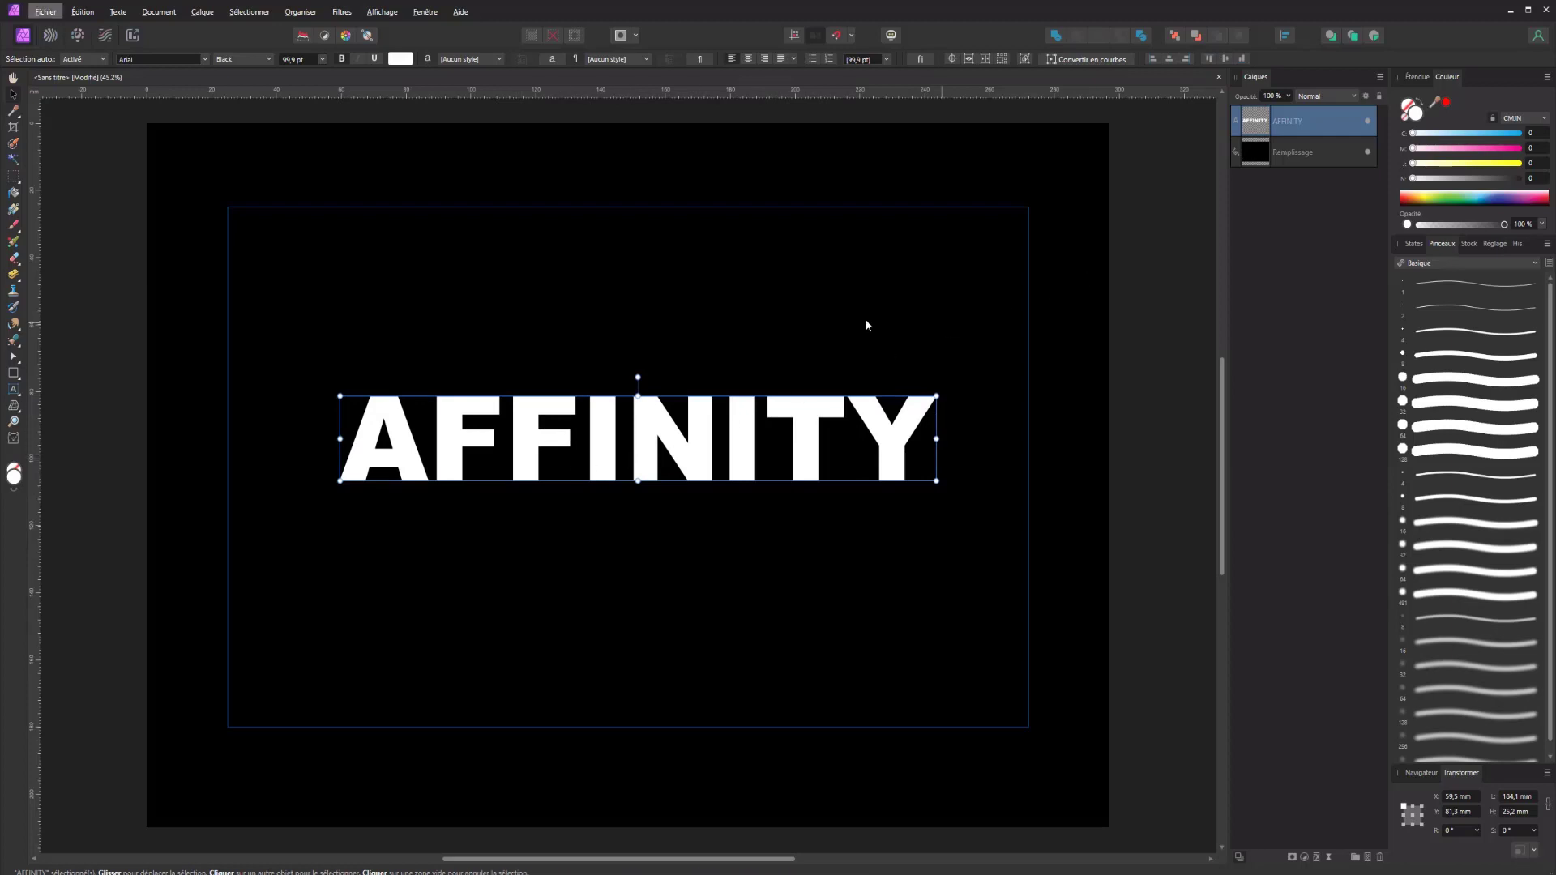
pyautogui.moveTo(654, 470); pyautogui.dragTo(660, 528)
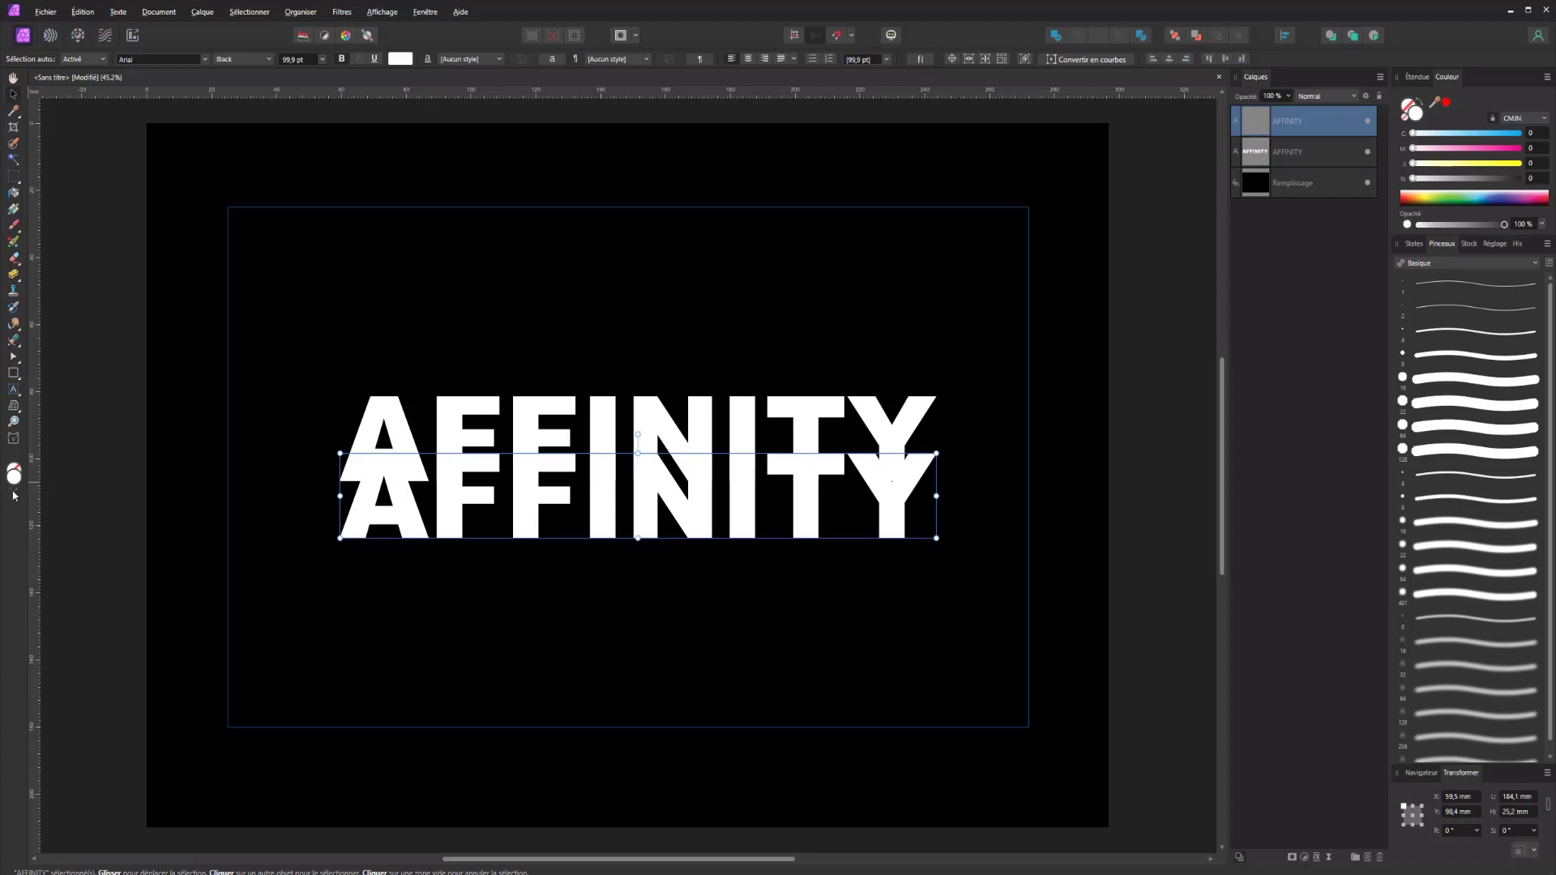
# Turn the duplicate into an unfilled white outline and place its layer beneath the solid AFFINITY text.
pyautogui.click(14, 494)
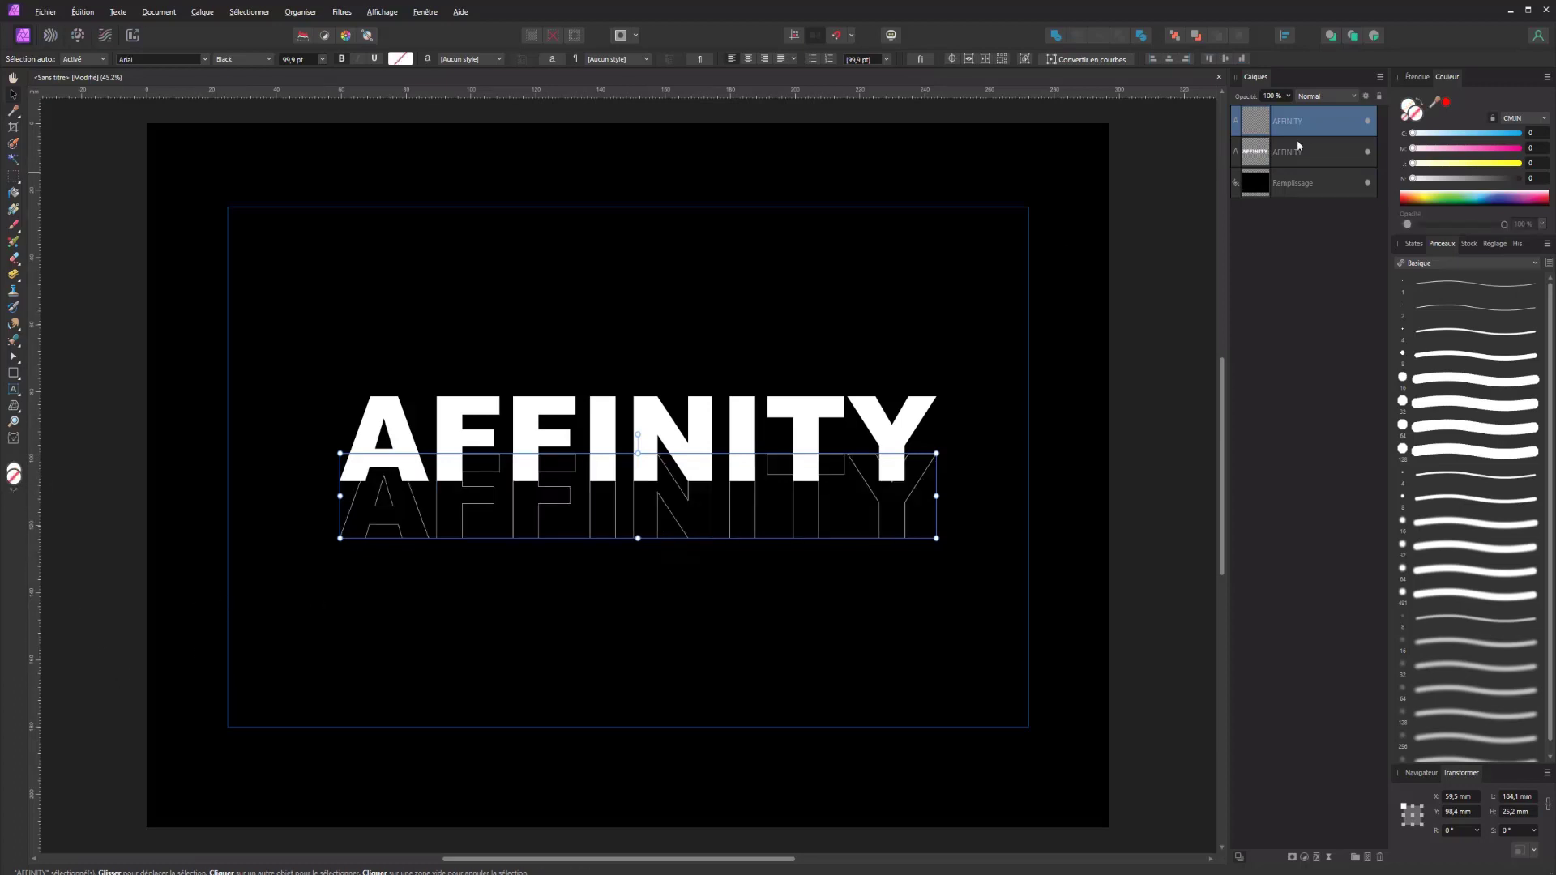
pyautogui.moveTo(1297, 146); pyautogui.dragTo(1305, 163)
pyautogui.click(942, 533)
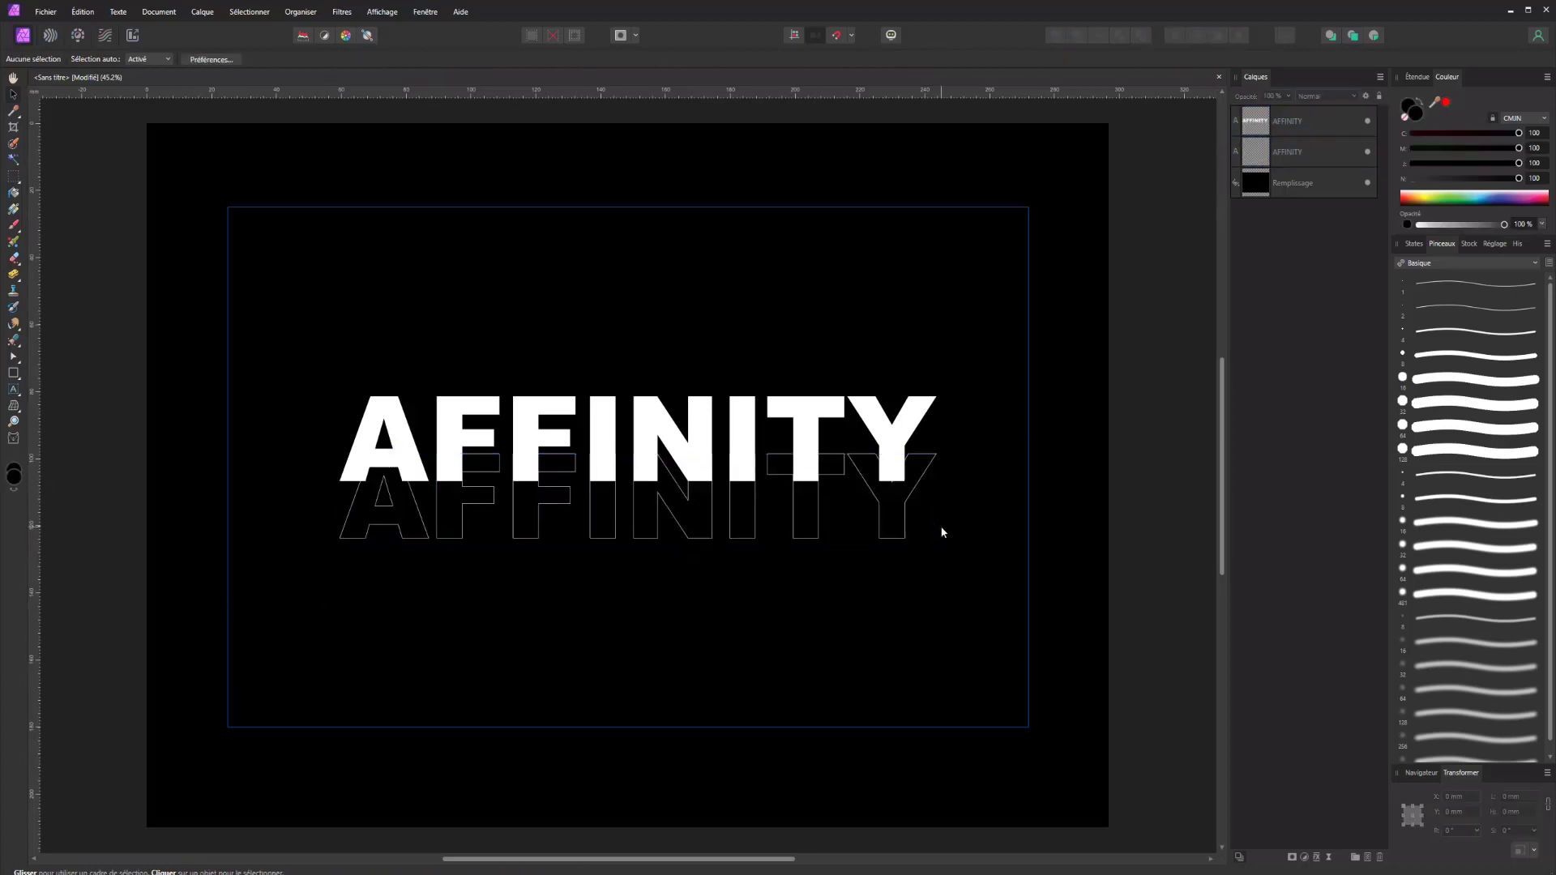
# Set the outlined AFFINITY copy's stroke width to 0.5 pt.
pyautogui.click(807, 530)
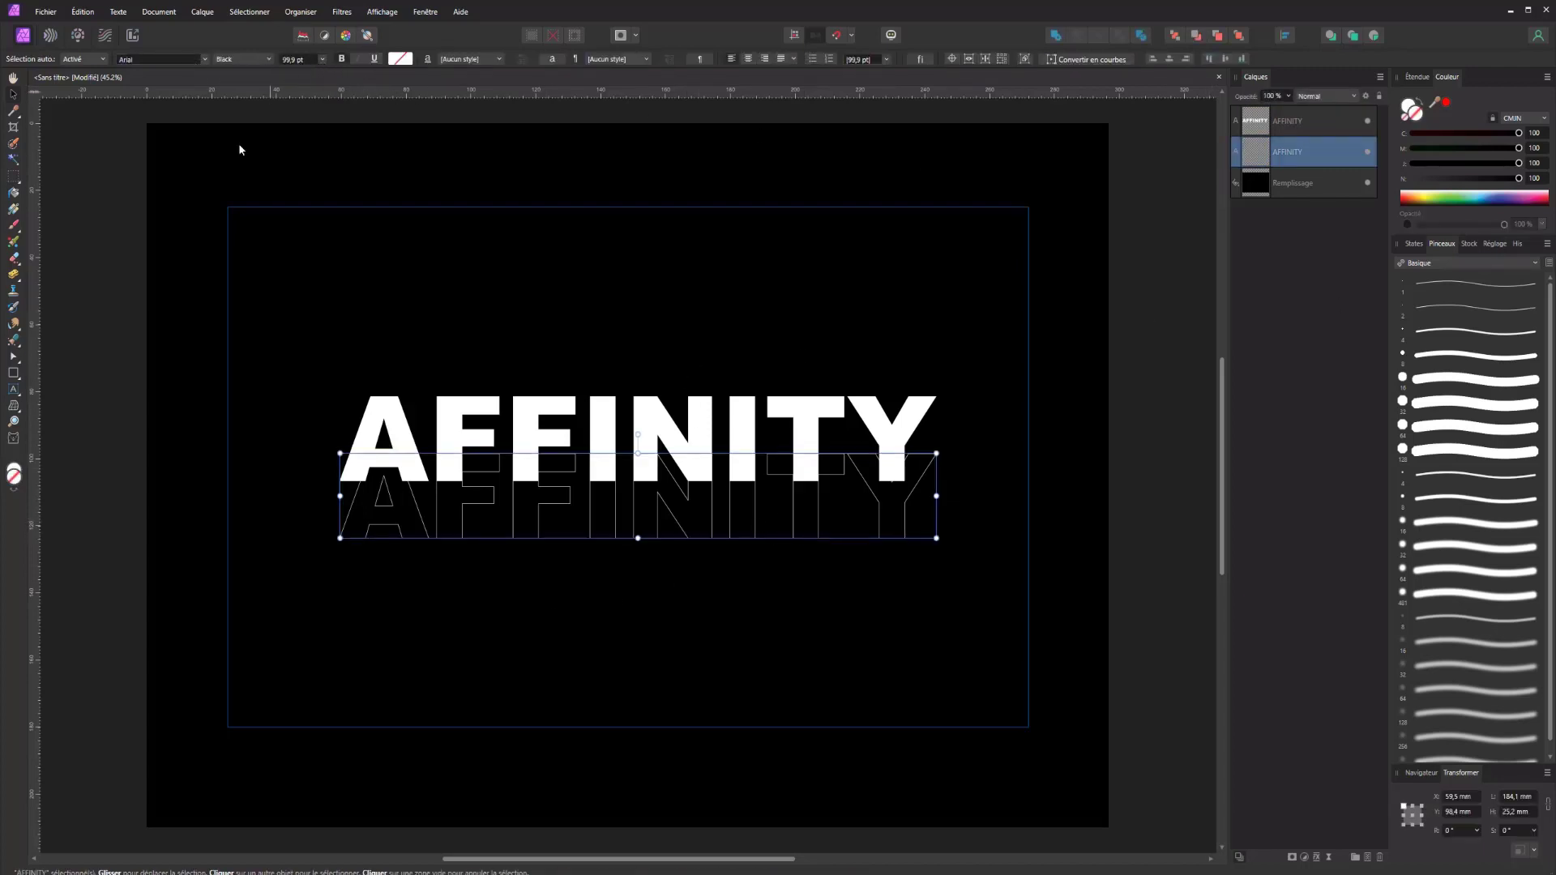
pyautogui.click(13, 468)
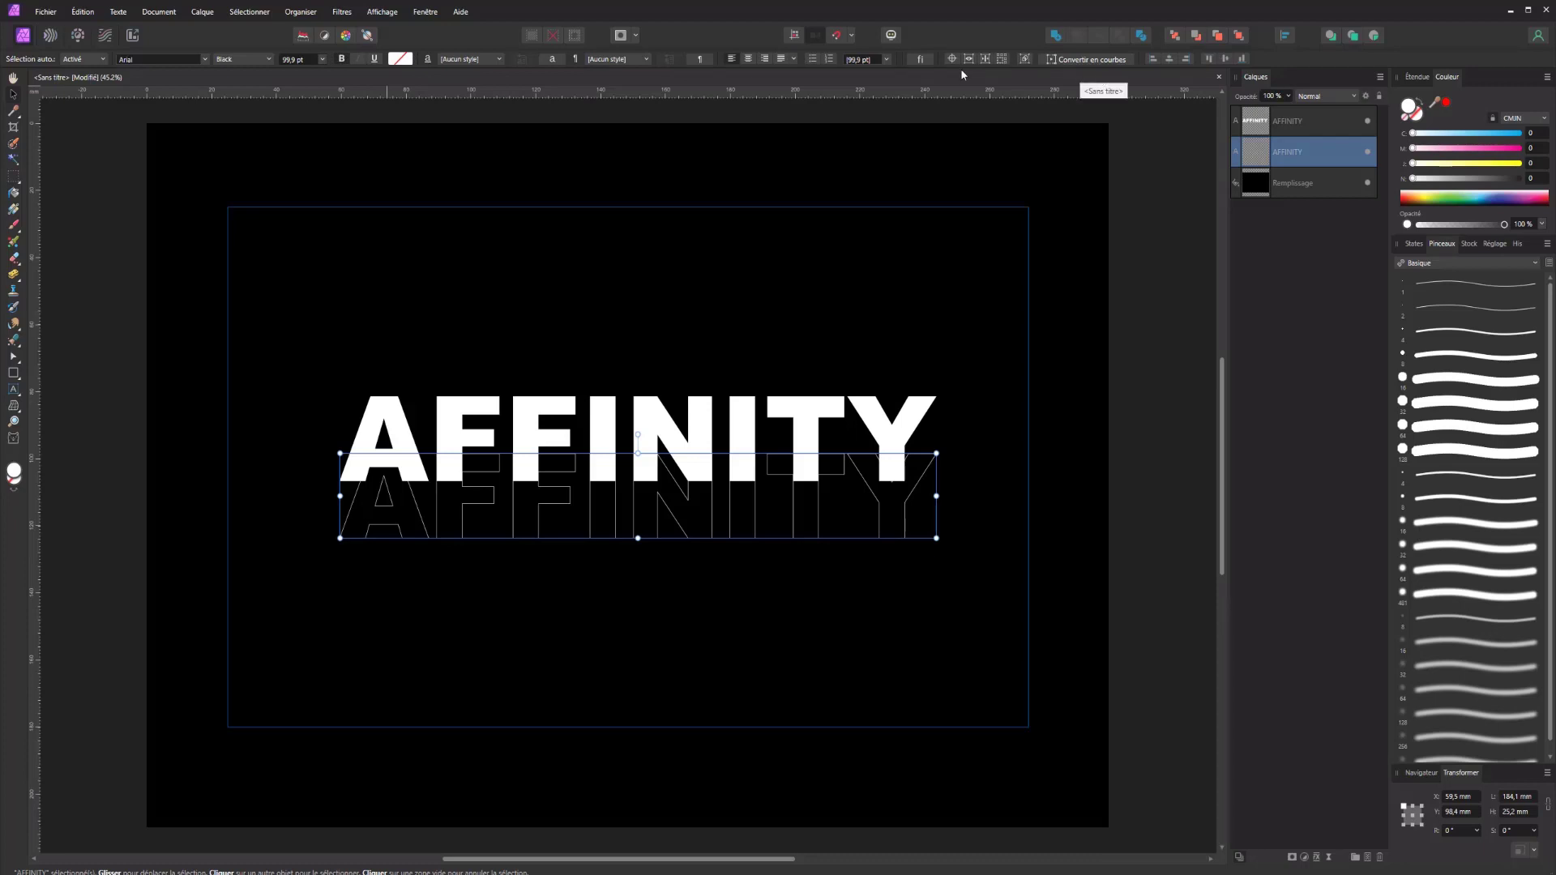
pyautogui.click(13, 369)
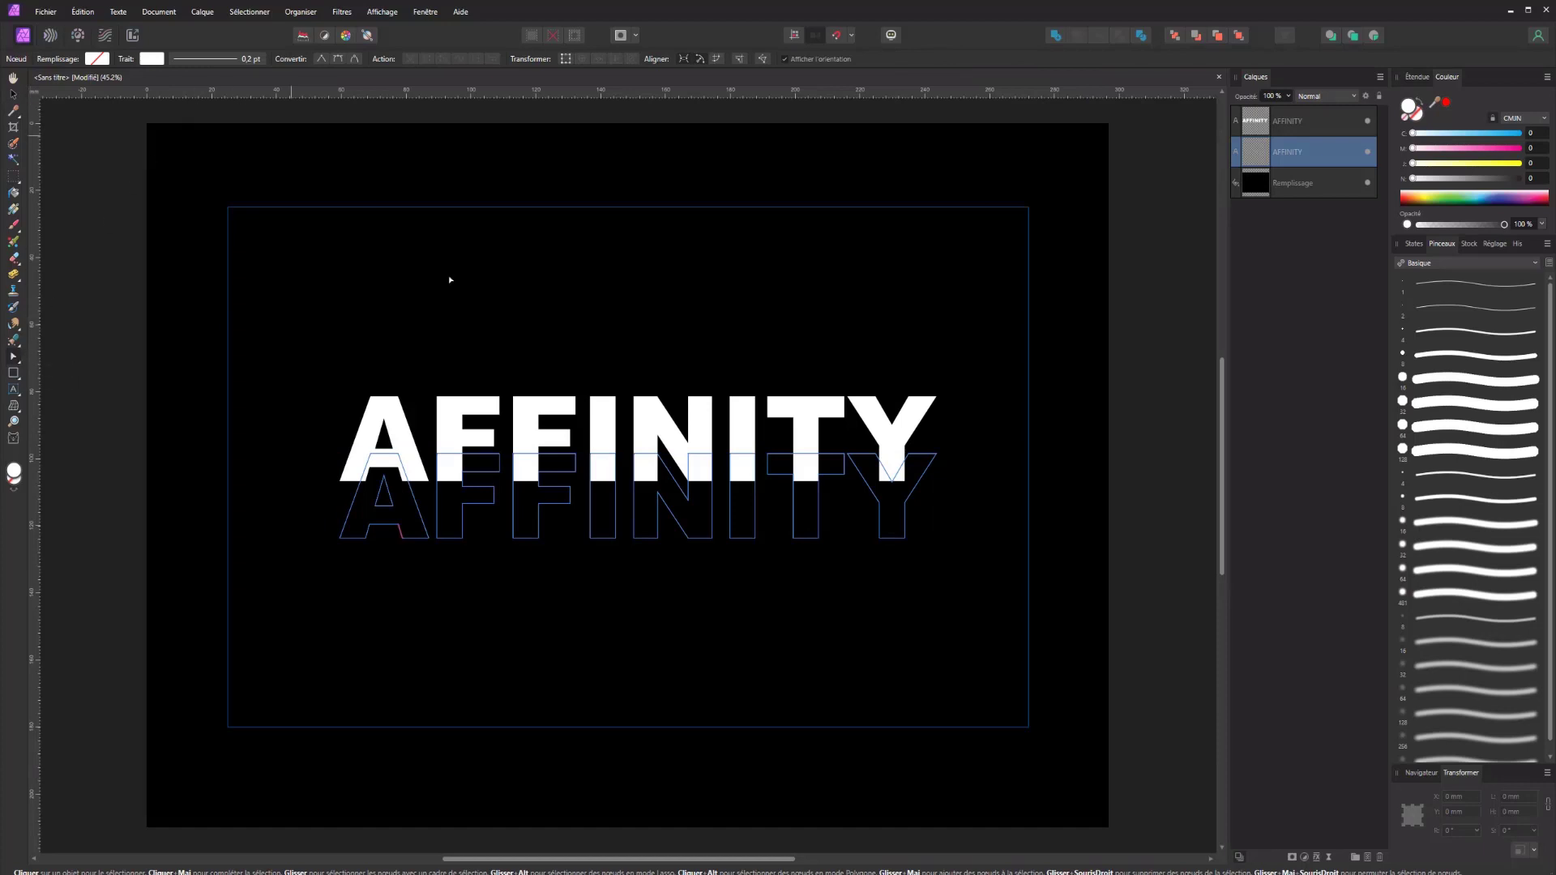
pyautogui.click(240, 62)
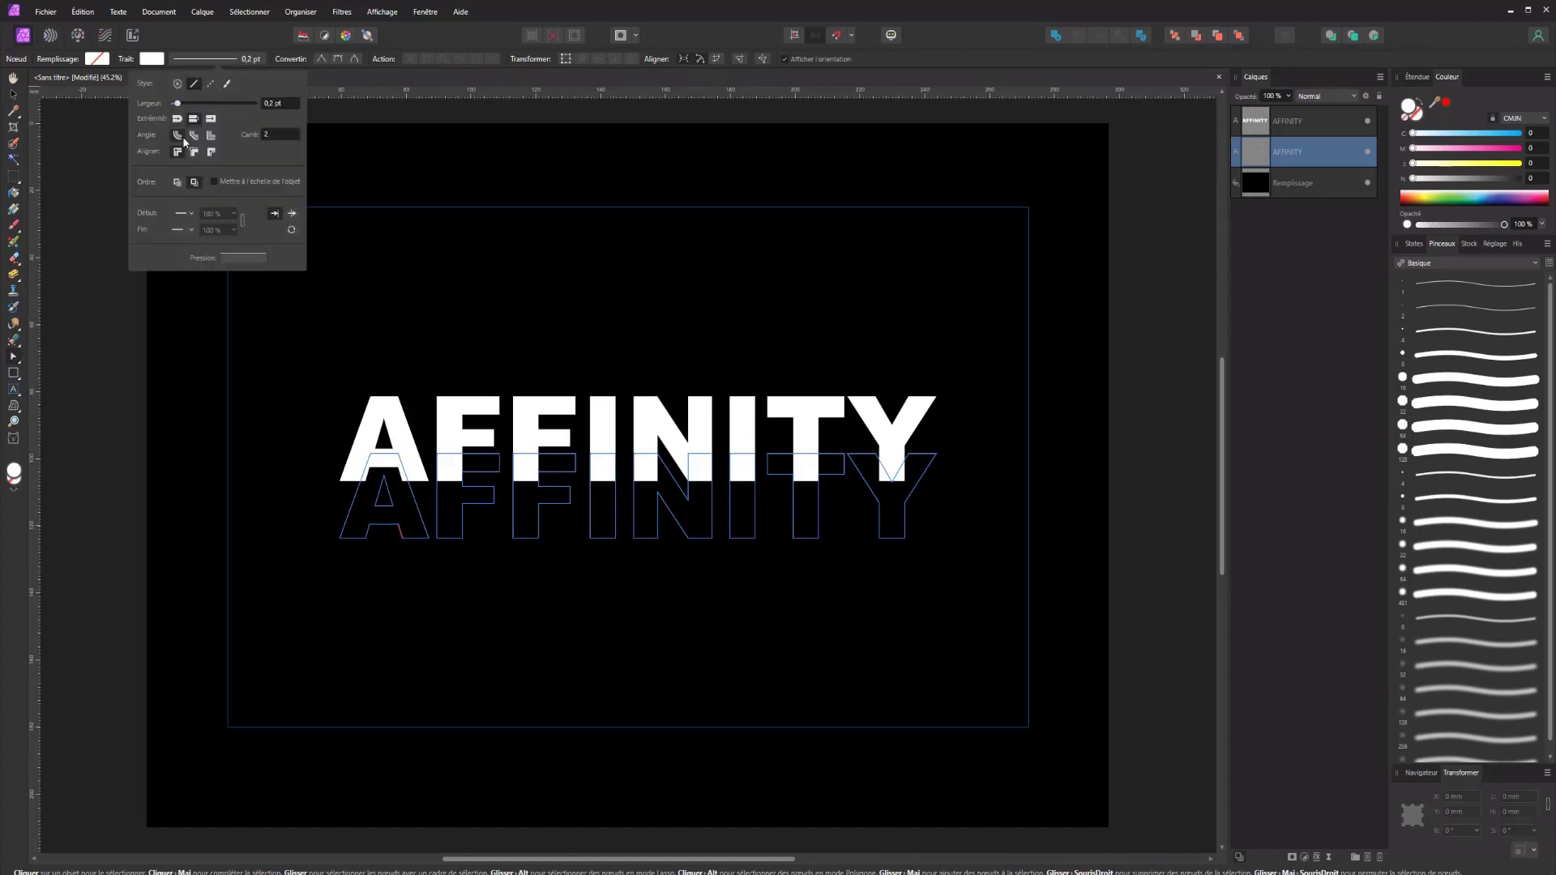
pyautogui.moveTo(180, 106); pyautogui.dragTo(182, 107)
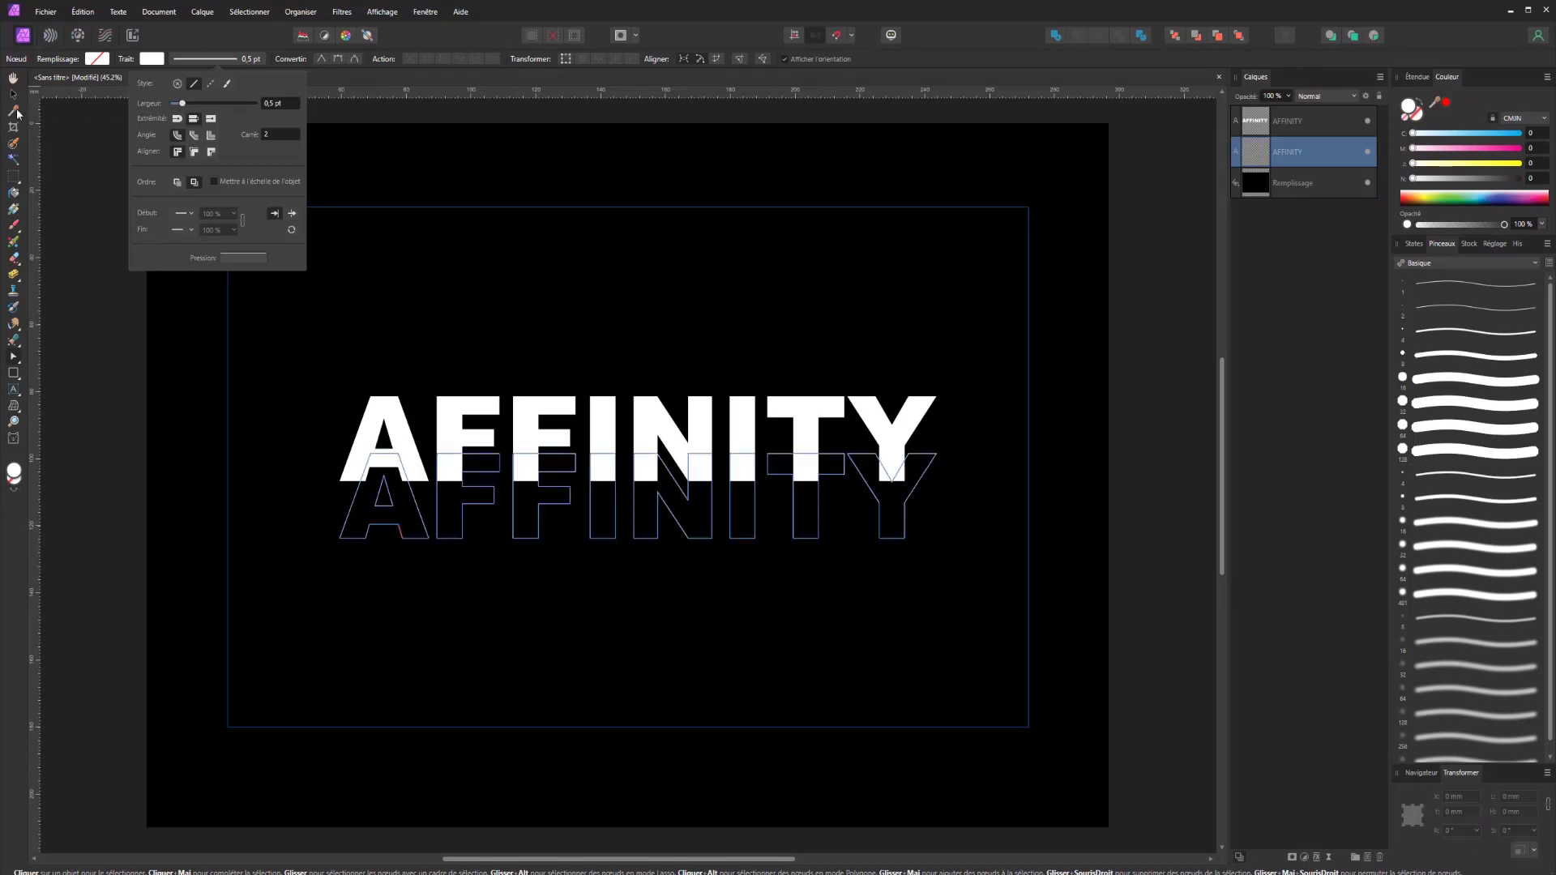
# Duplicate the outlined AFFINITY text straight down to about Y 114 mm.
pyautogui.click(12, 94)
pyautogui.moveTo(584, 498); pyautogui.dragTo(585, 562)
pyautogui.hotkey('ctrl', 'j')
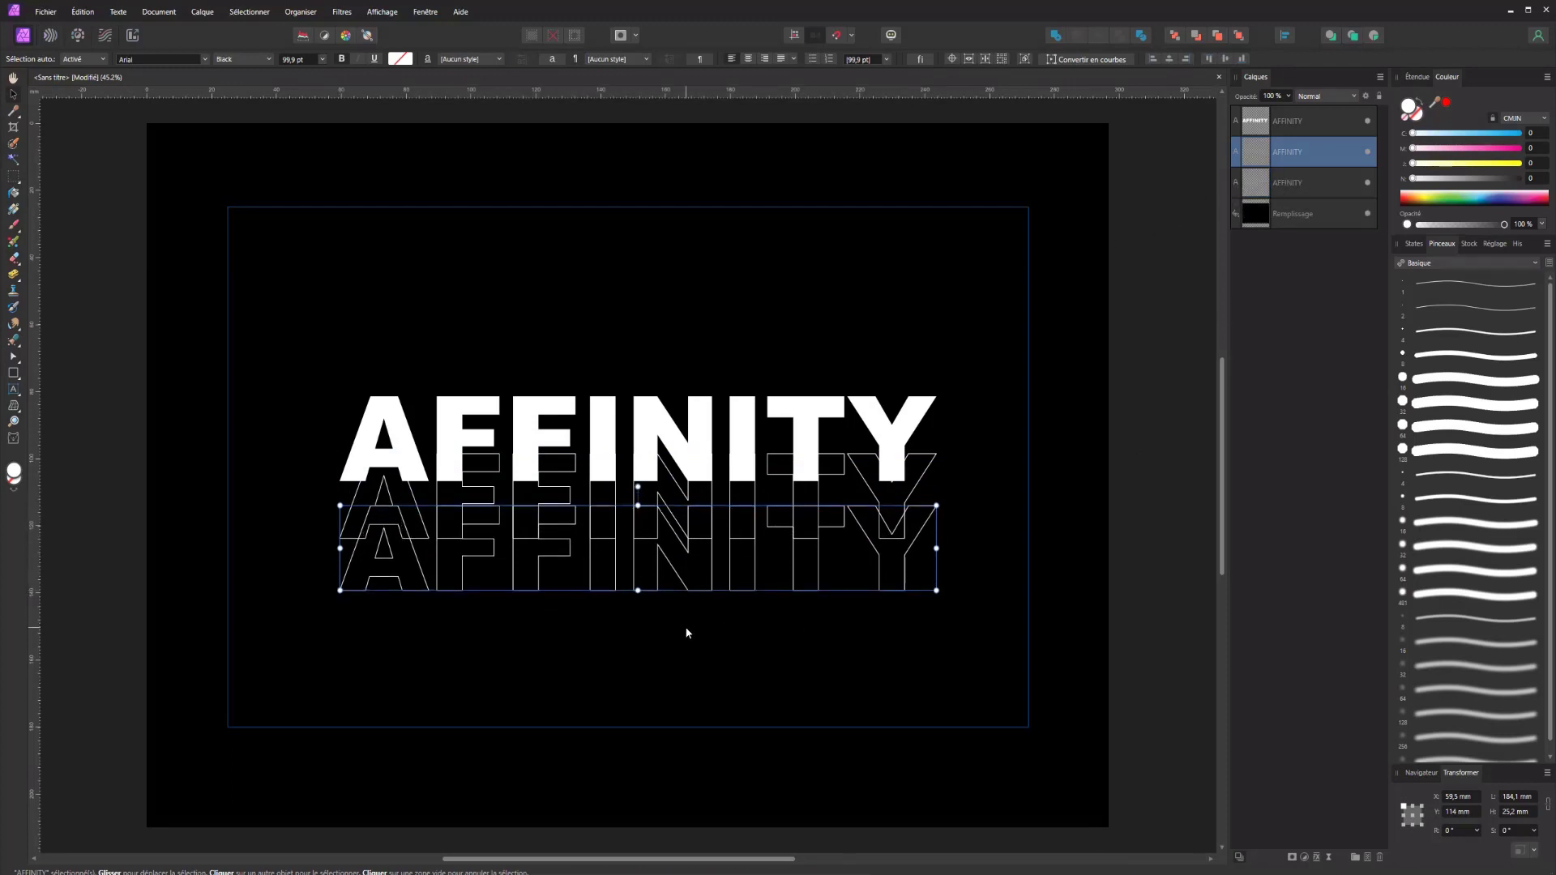
# Set the stroke width of both outlined AFFINITY texts to 1 pt.
pyautogui.press('t')
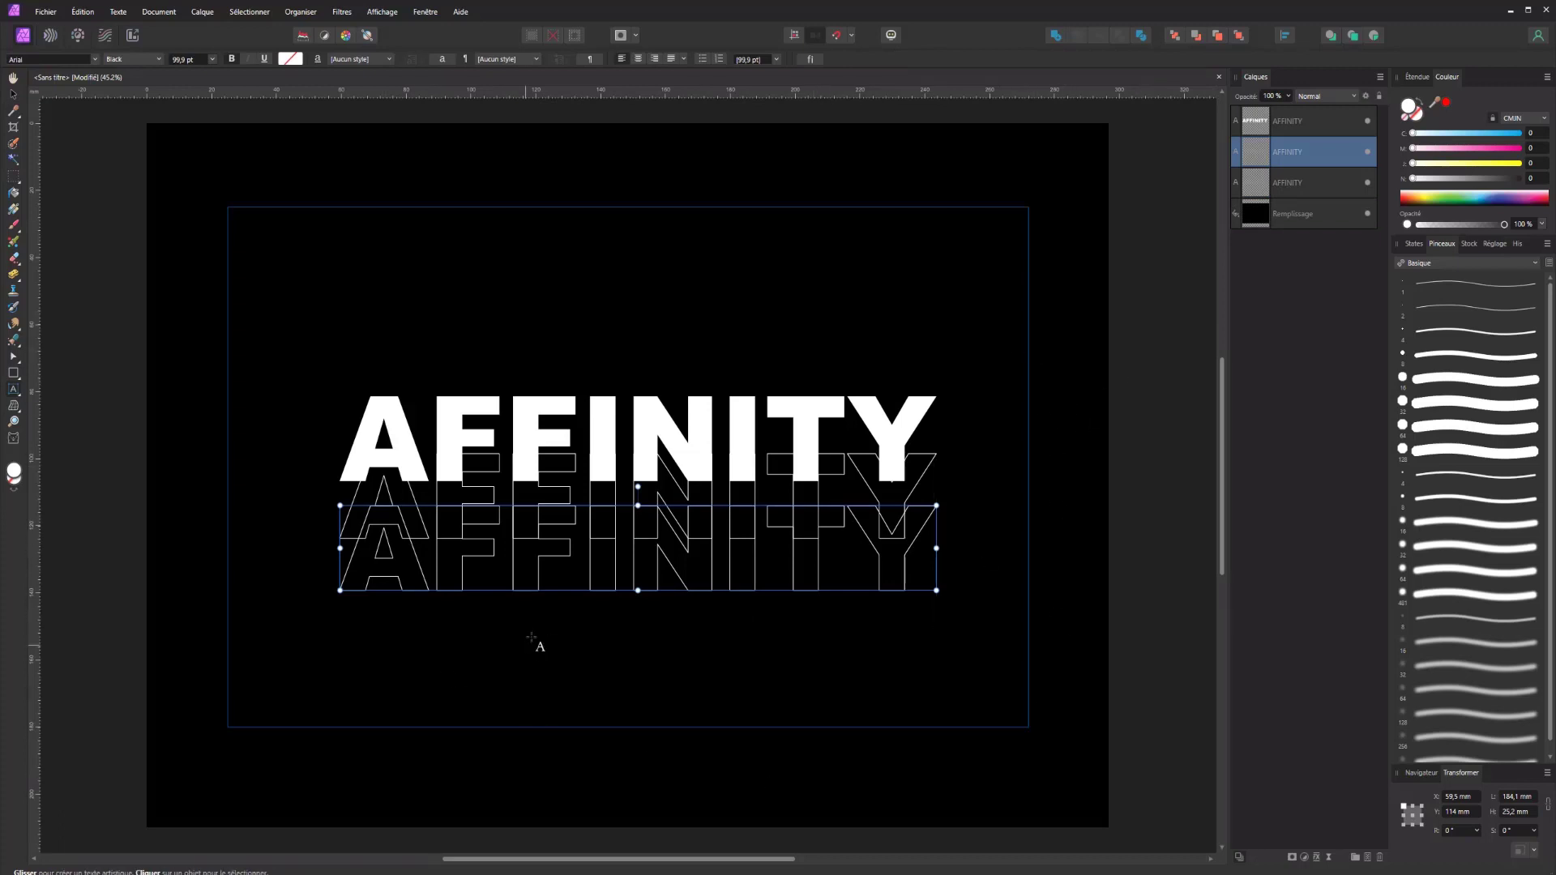
pyautogui.keyDown('shift'); pyautogui.click(1303, 195); pyautogui.keyUp('shift')
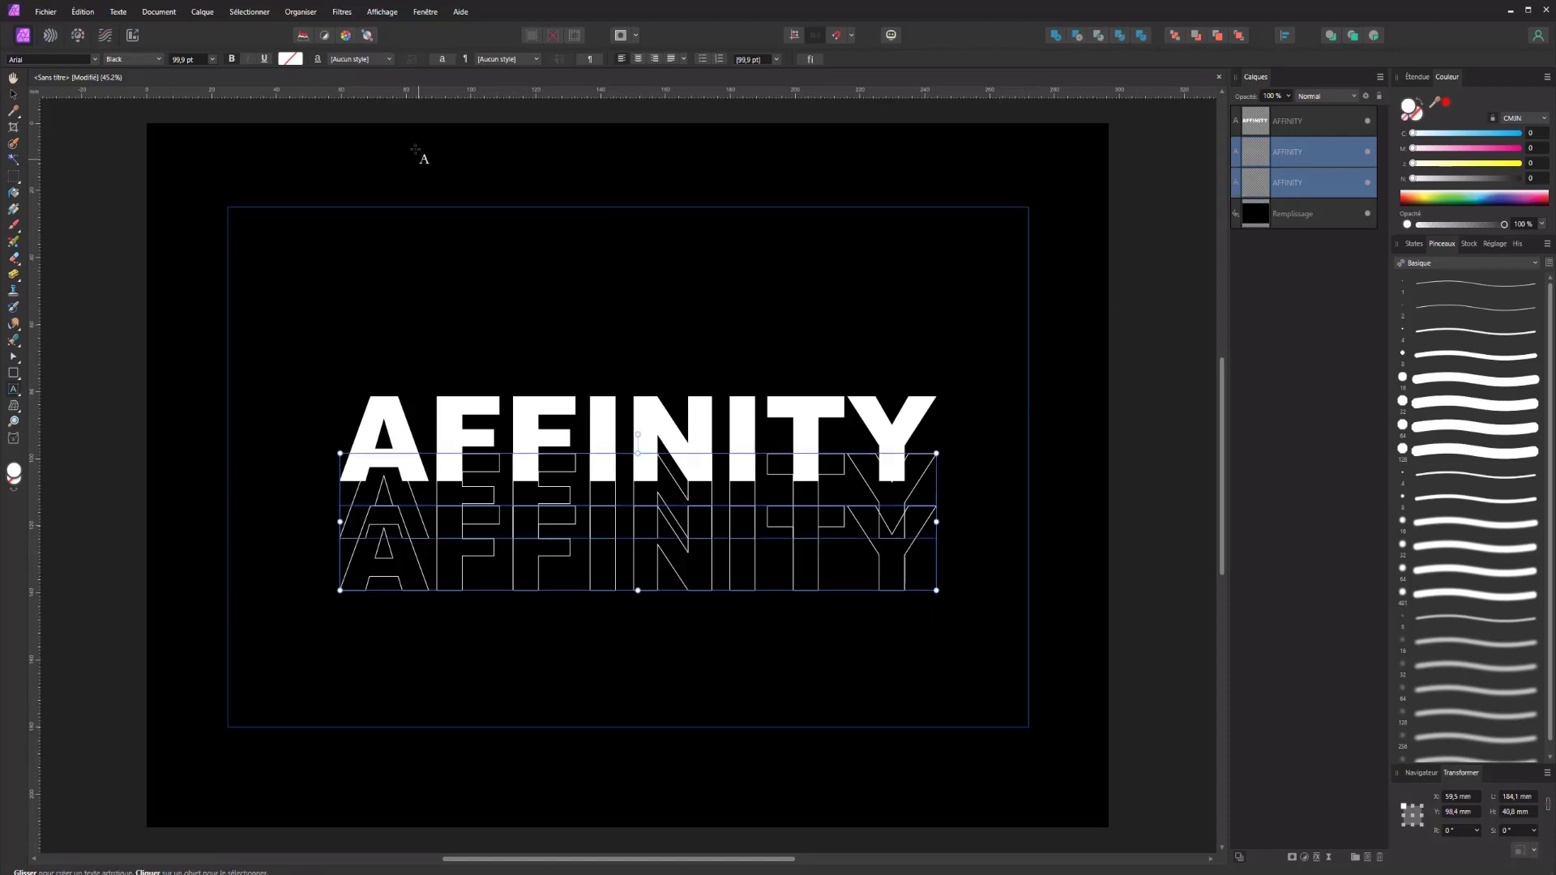
pyautogui.click(13, 358)
pyautogui.click(251, 60)
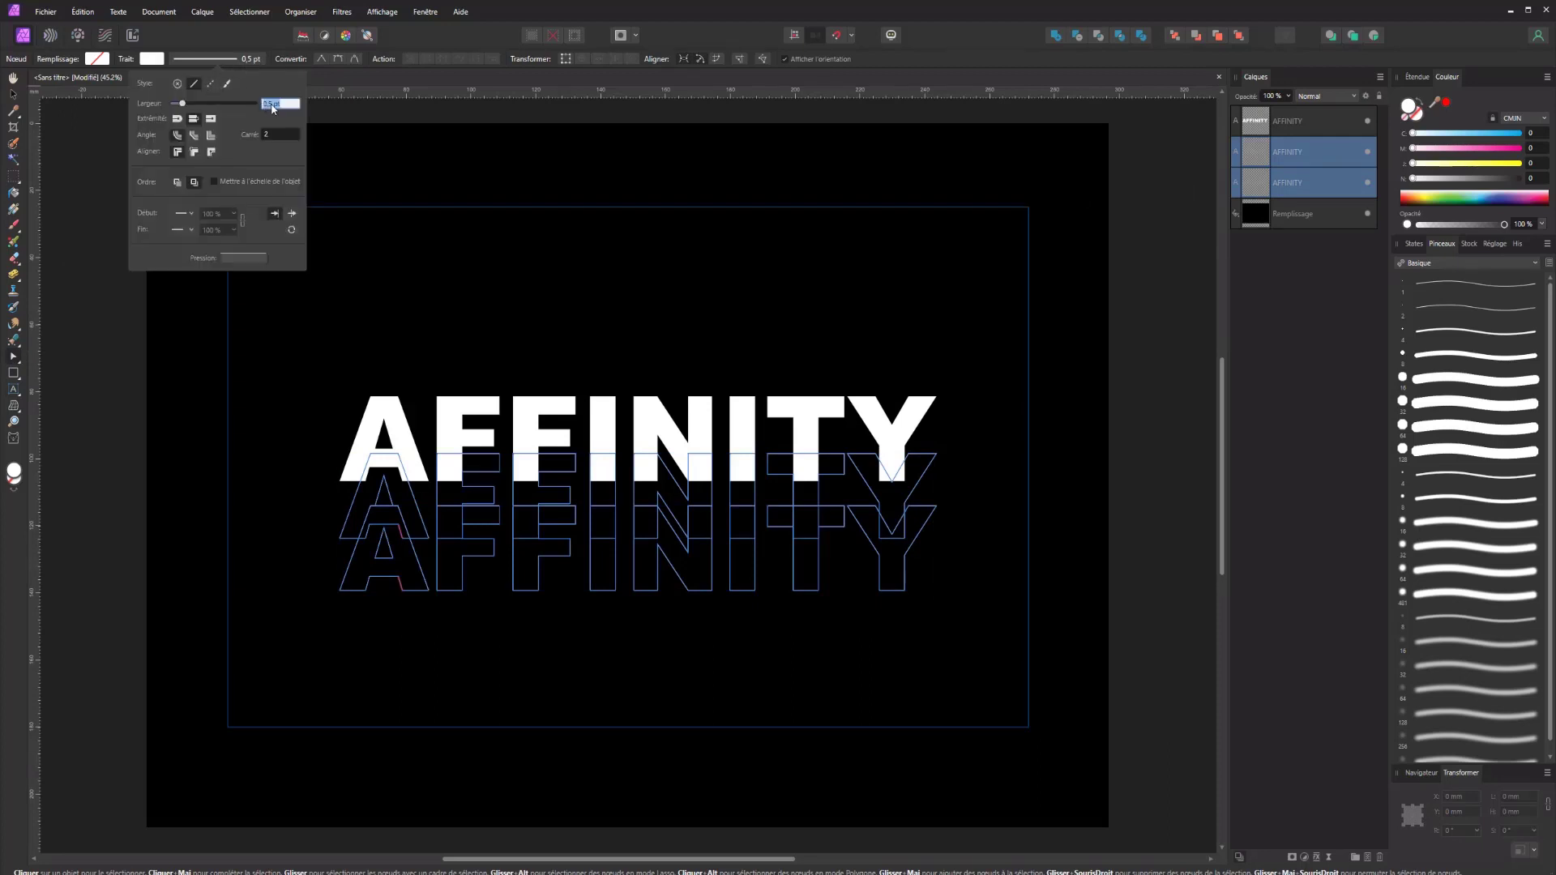
pyautogui.press('Return')
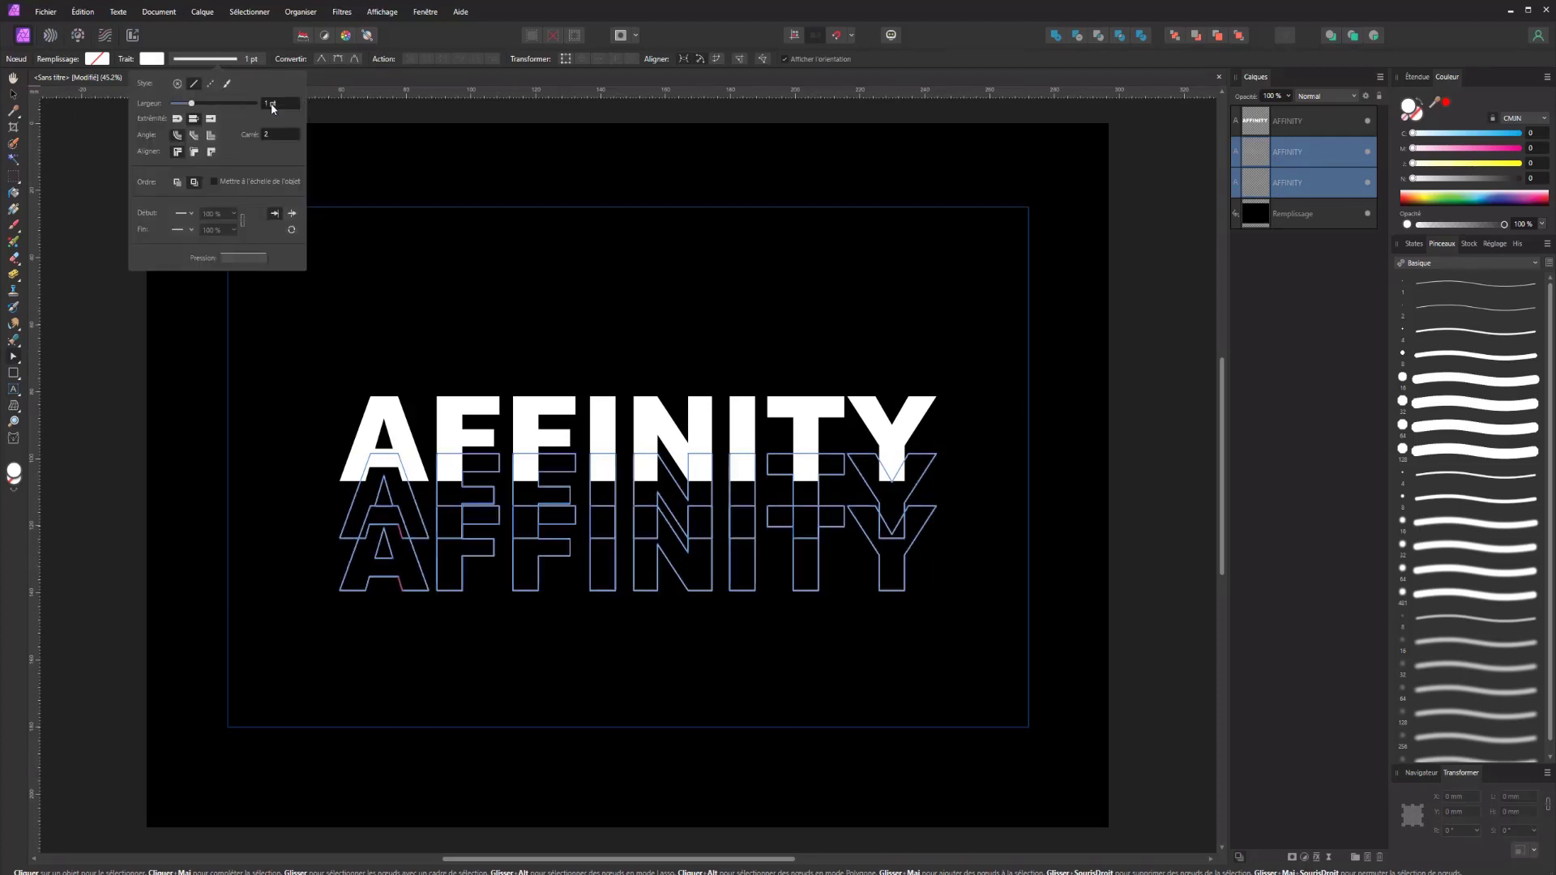
pyautogui.click(101, 421)
# Reorder the outlined text layers so the lowest outline on the page sits beneath the other outline.
pyautogui.click(1290, 144)
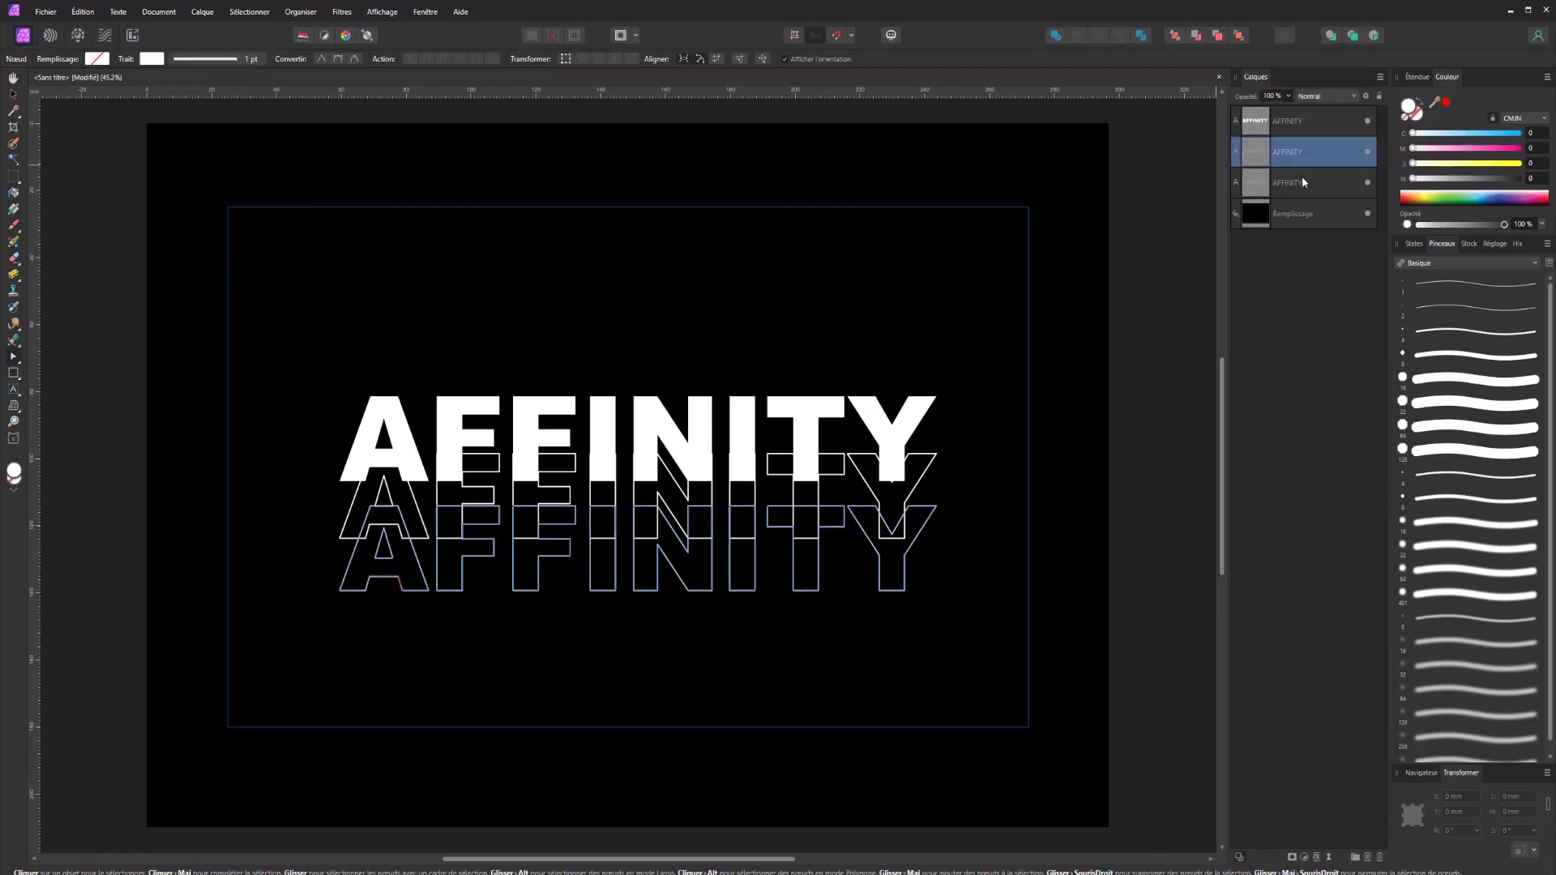
pyautogui.click(1302, 177)
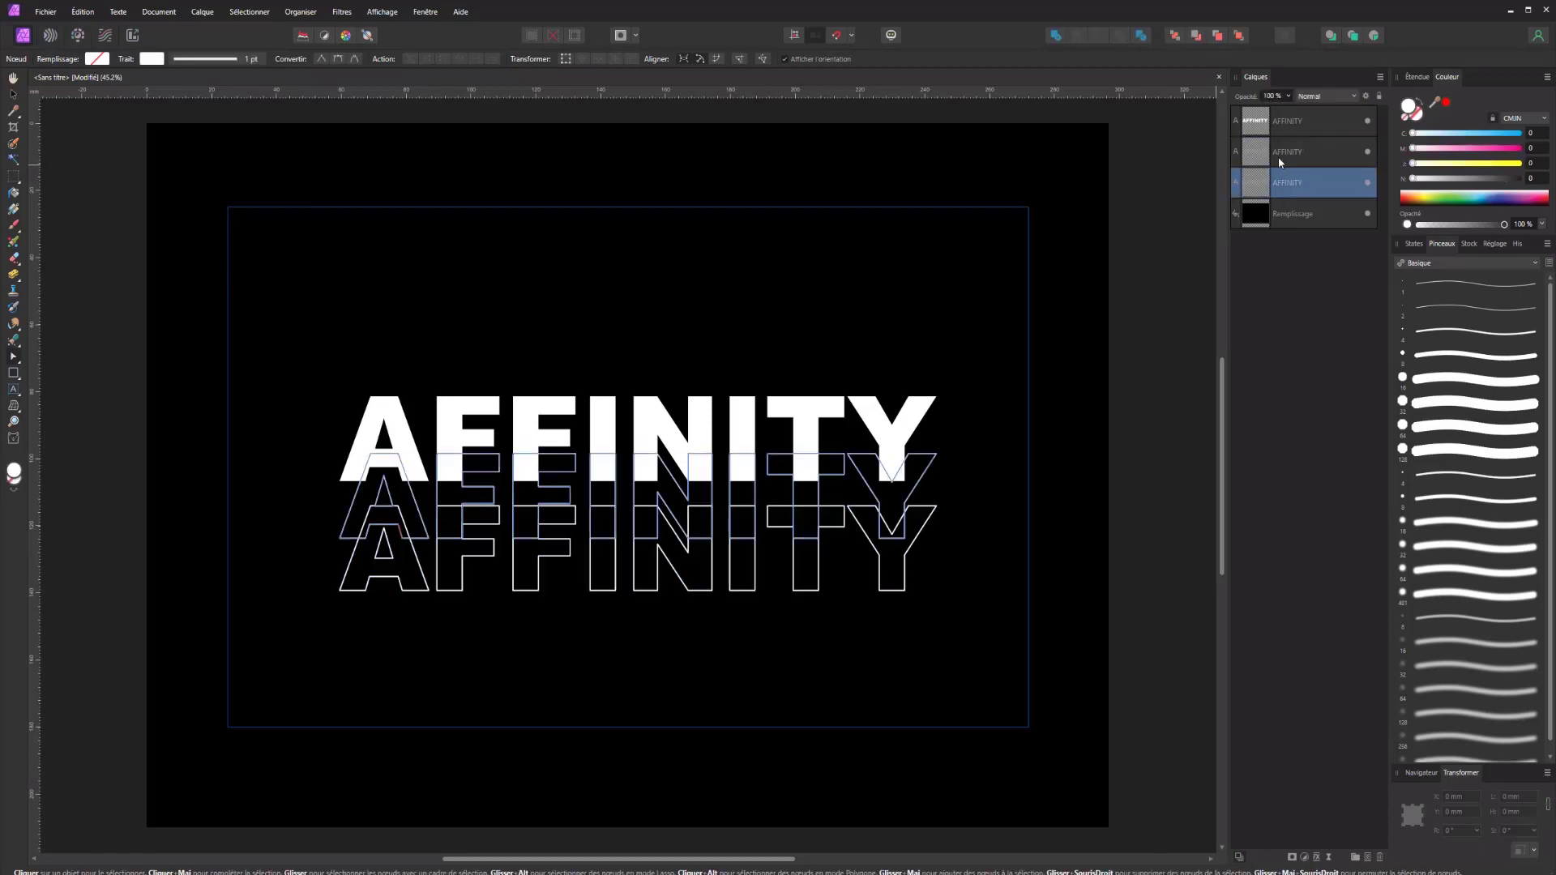
pyautogui.click(1282, 158)
pyautogui.moveTo(1267, 162); pyautogui.dragTo(1284, 196)
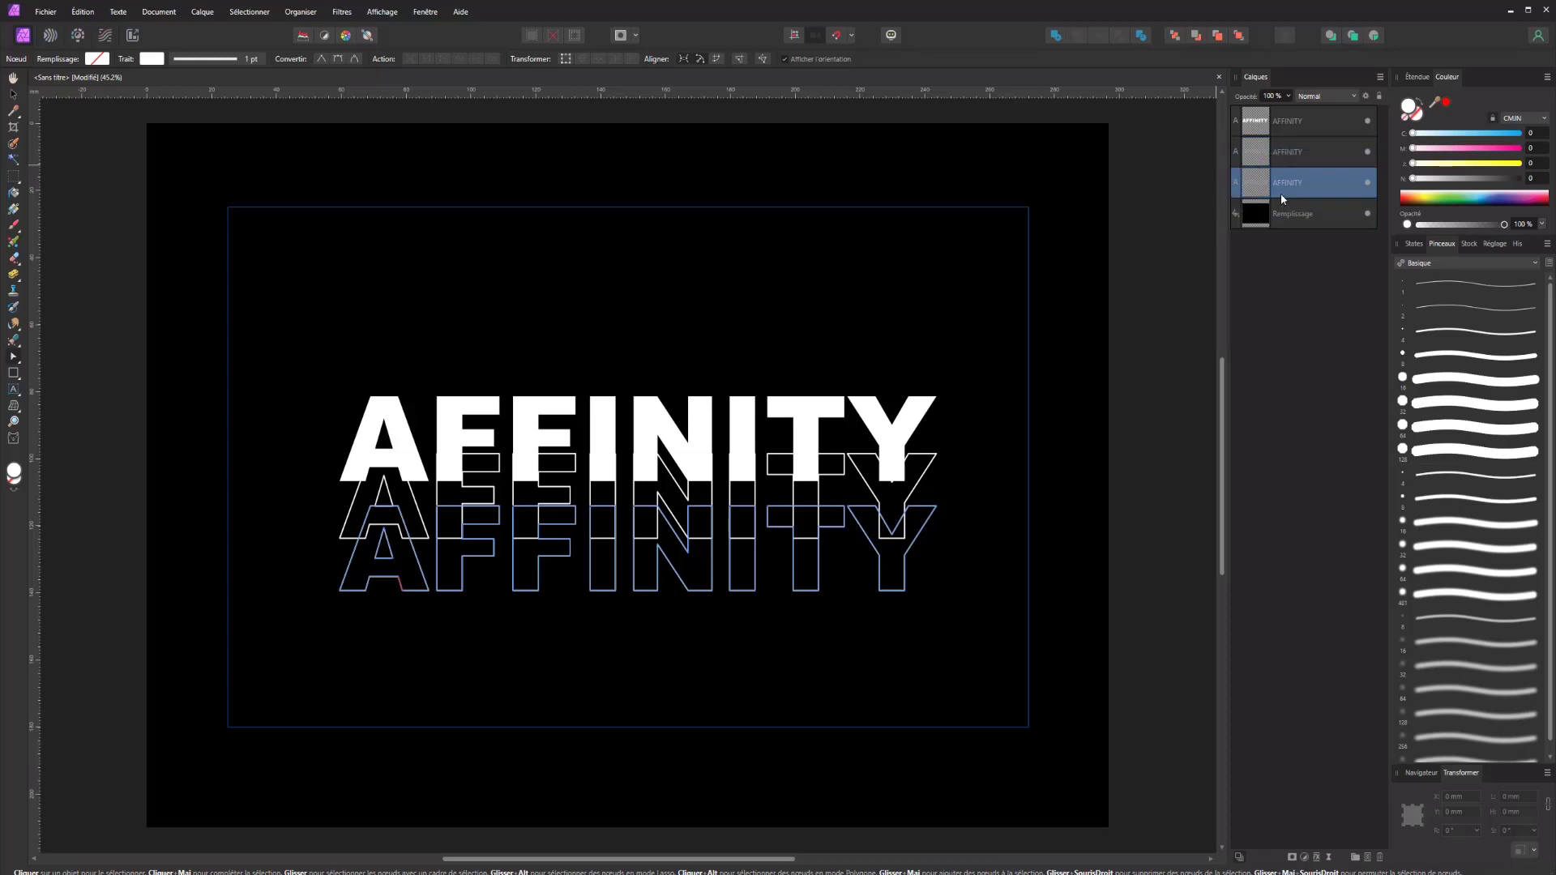
# Add a mask to the lowest outlined text and paint its upper part black with a soft 572 px brush to fade it.
pyautogui.click(1292, 858)
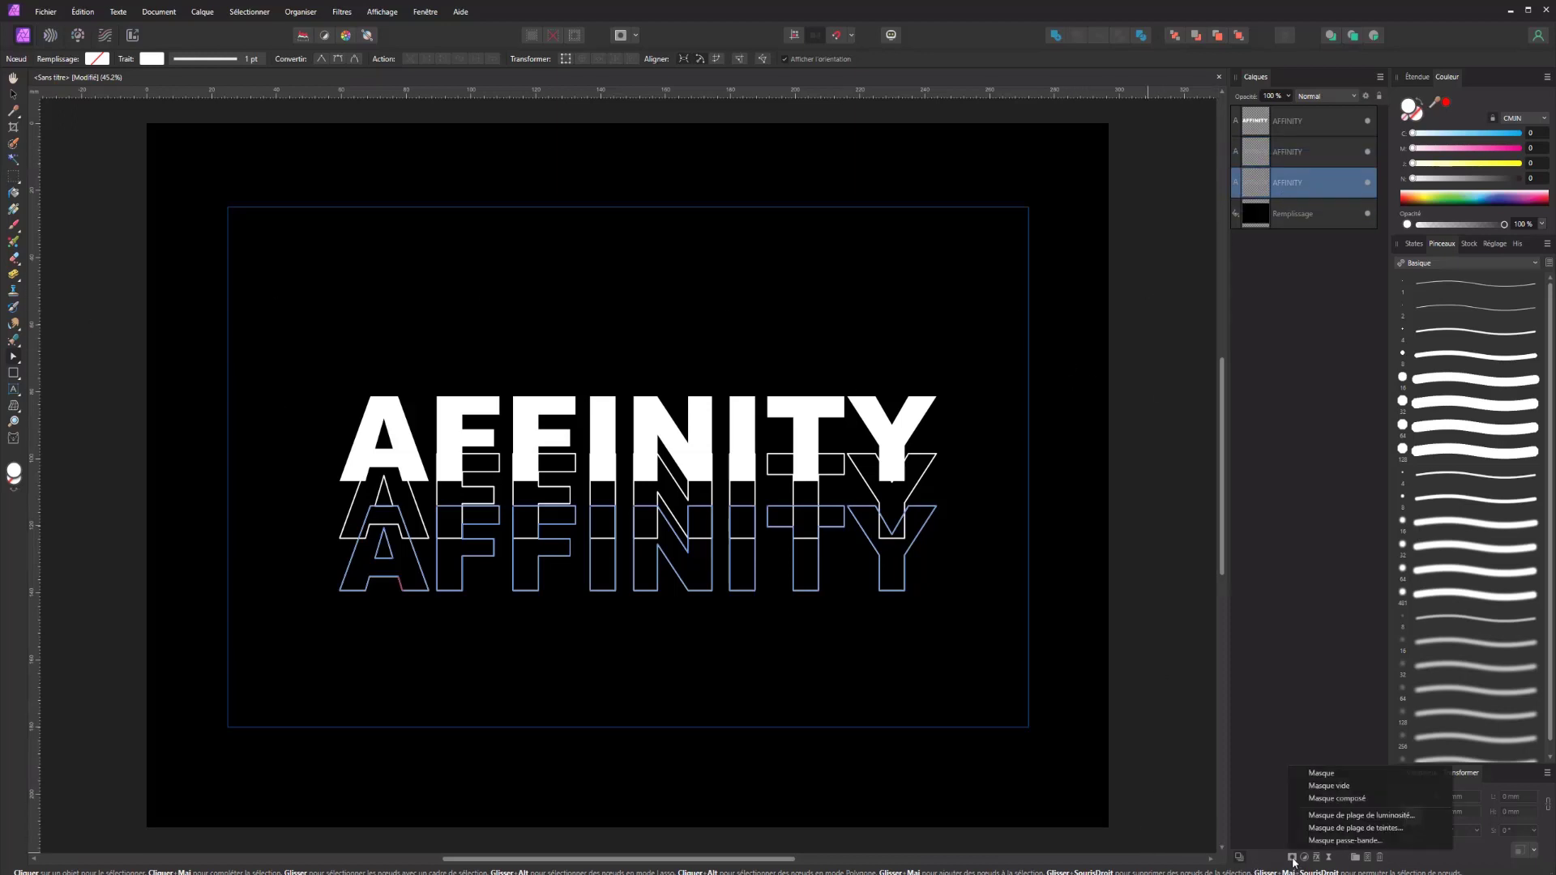
pyautogui.click(1313, 775)
pyautogui.click(14, 224)
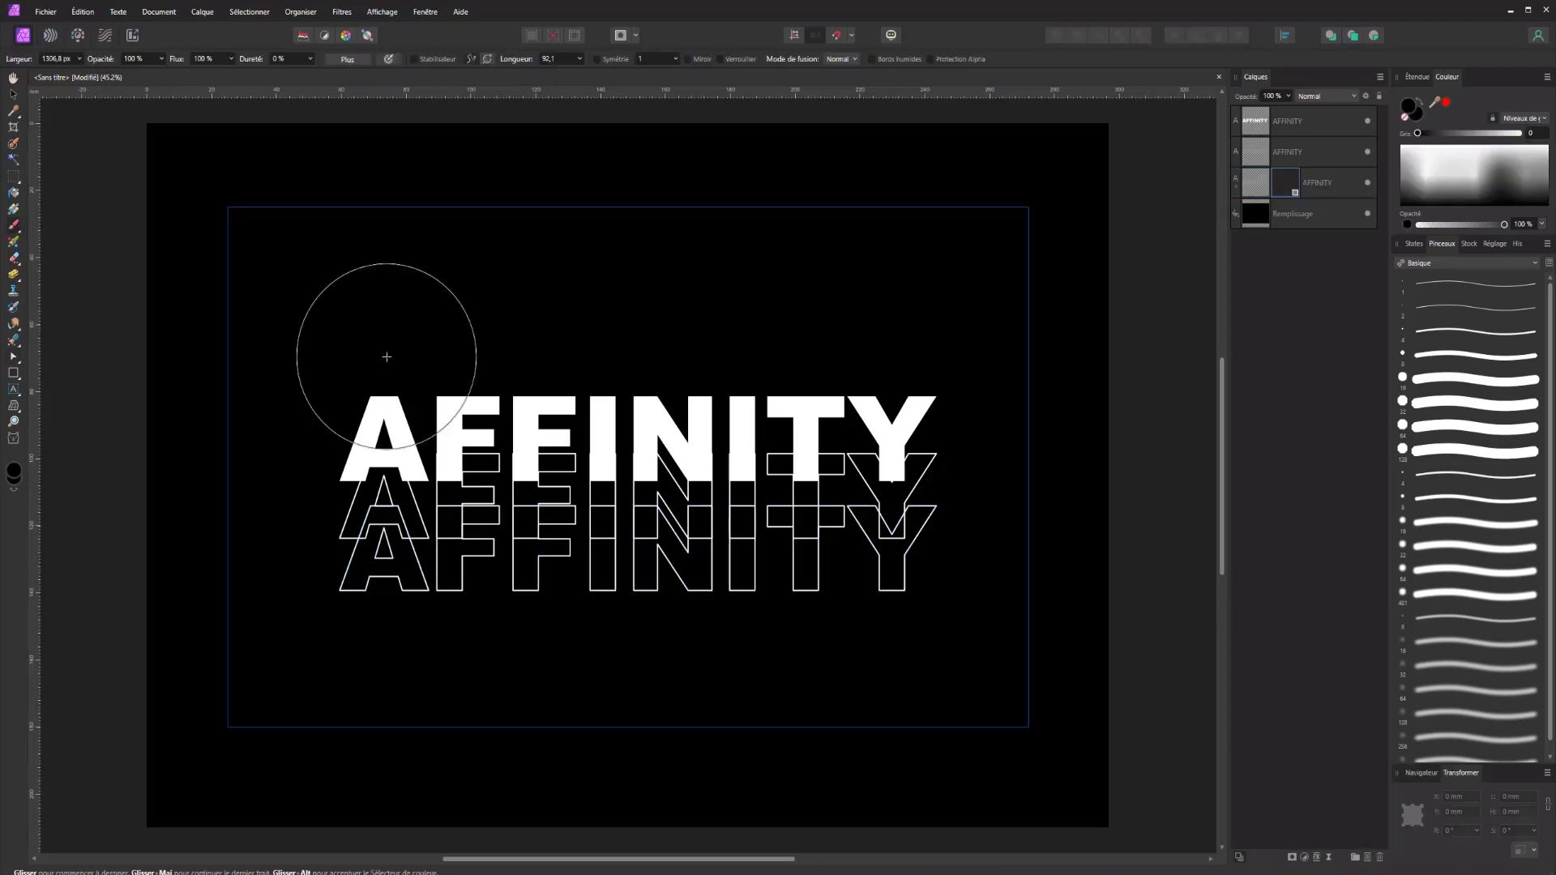
pyautogui.moveTo(330, 476)
pyautogui.mouseDown()
pyautogui.moveTo(630, 460)
pyautogui.moveTo(356, 450)
pyautogui.moveTo(314, 369)
pyautogui.moveTo(400, 461)
pyautogui.moveTo(436, 436)
pyautogui.moveTo(260, 456)
pyautogui.mouseUp()
pyautogui.moveTo(352, 504)
pyautogui.mouseDown()
pyautogui.moveTo(942, 455)
pyautogui.moveTo(858, 484)
pyautogui.moveTo(620, 490)
pyautogui.moveTo(994, 483)
pyautogui.moveTo(610, 496)
pyautogui.moveTo(1021, 491)
pyautogui.moveTo(489, 501)
pyautogui.moveTo(380, 521)
pyautogui.moveTo(352, 518)
pyautogui.moveTo(979, 483)
pyautogui.moveTo(274, 503)
pyautogui.moveTo(985, 501)
pyautogui.moveTo(695, 516)
pyautogui.moveTo(1001, 494)
pyautogui.moveTo(406, 512)
pyautogui.mouseUp()
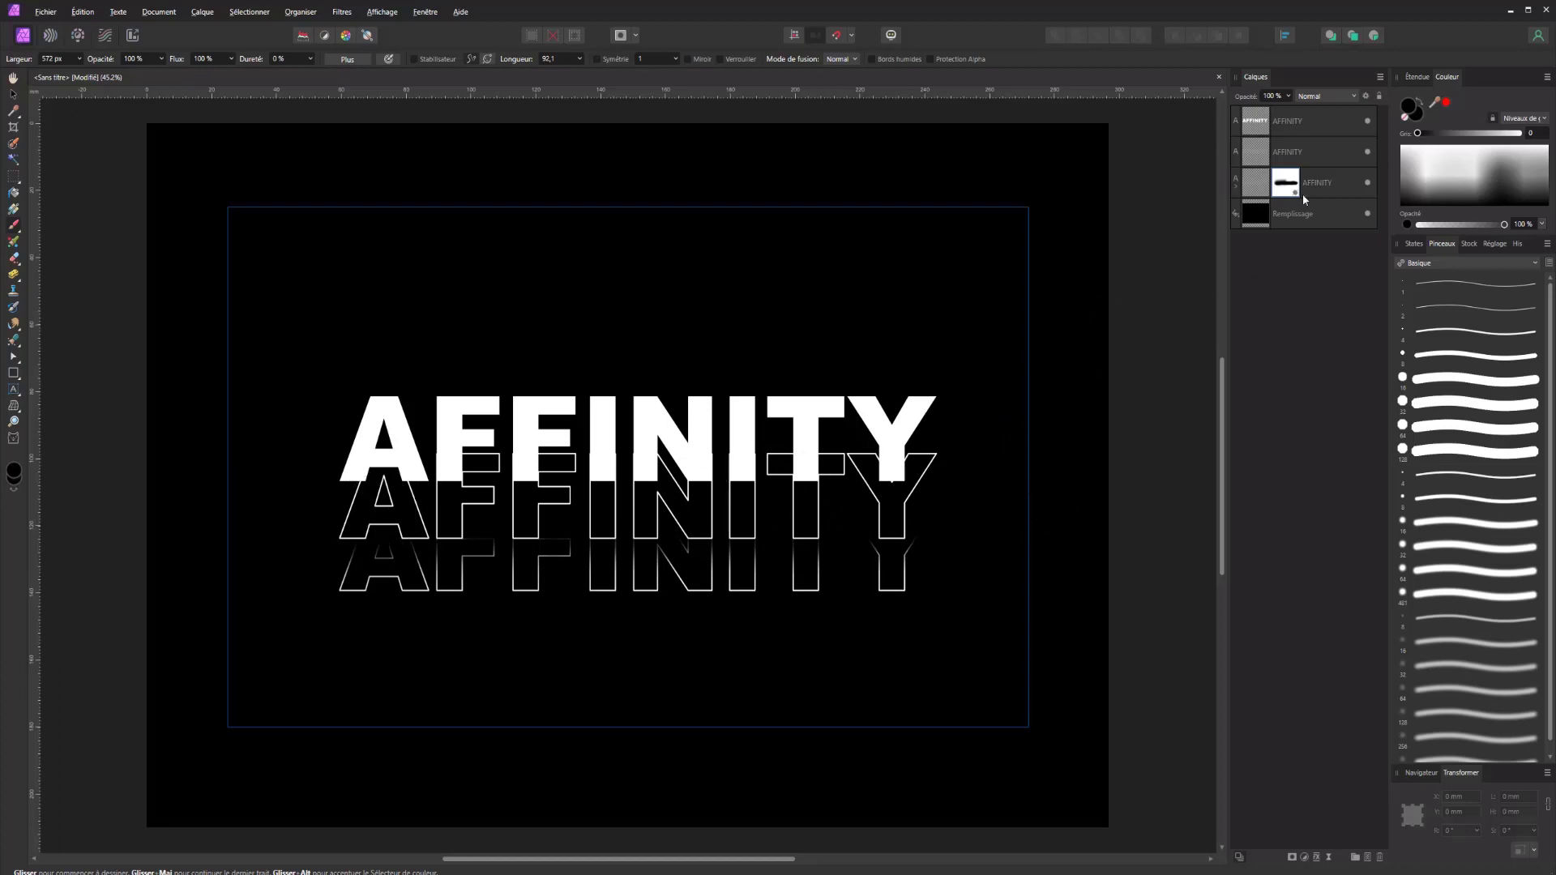
# Add a mask to the upper outlined text, fading it with black brushwork and bringing its letters back with a white stroke.
pyautogui.click(1313, 156)
pyautogui.click(1292, 857)
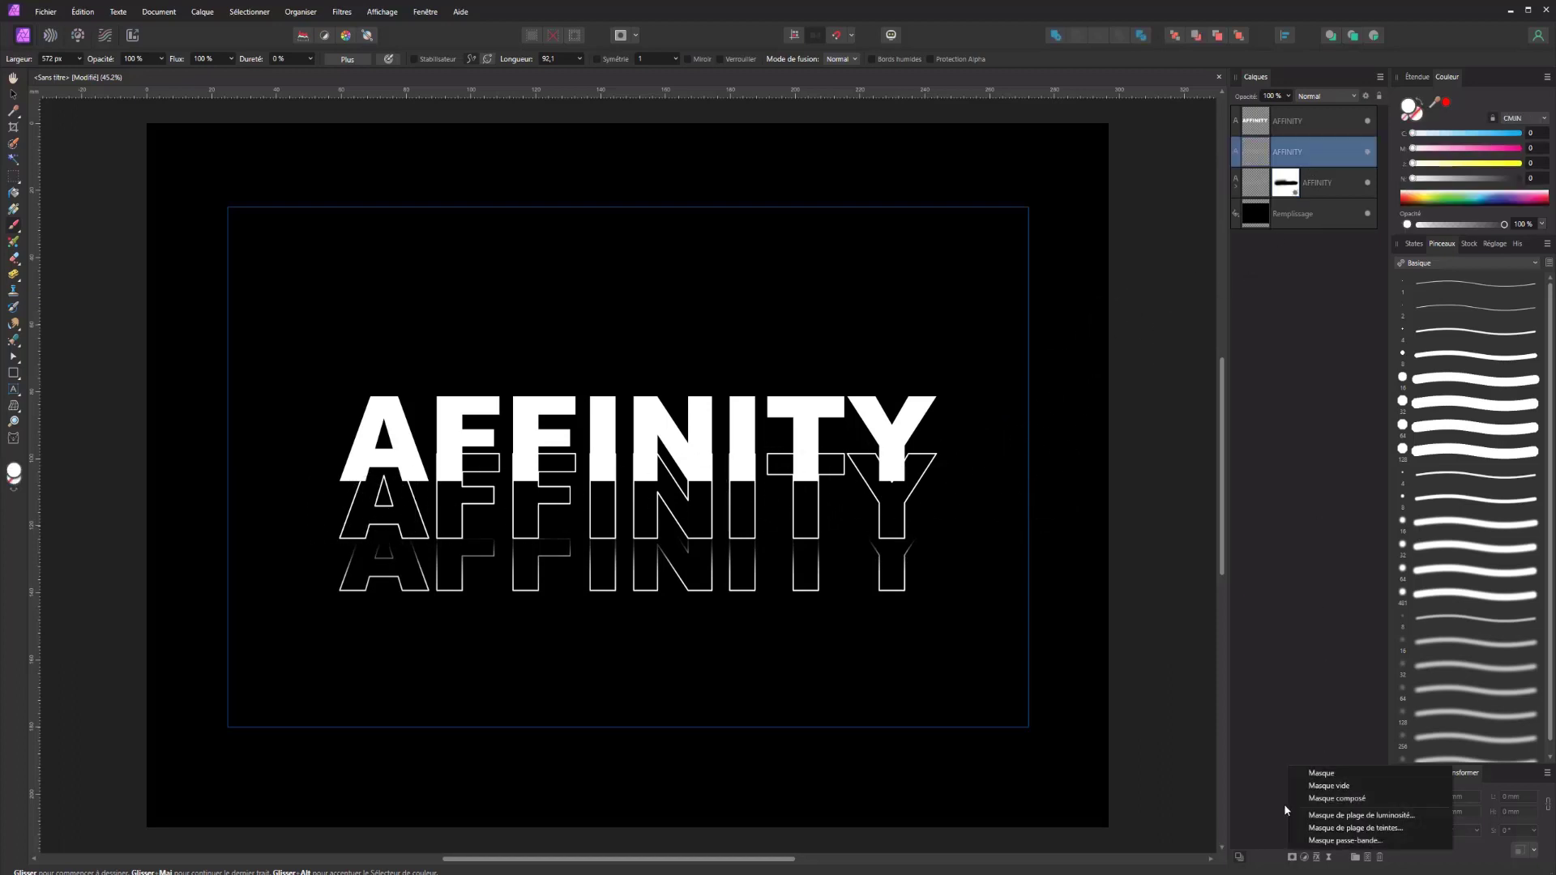
pyautogui.click(1305, 782)
pyautogui.moveTo(538, 469)
pyautogui.mouseDown()
pyautogui.moveTo(818, 440)
pyautogui.moveTo(515, 420)
pyautogui.moveTo(1168, 396)
pyautogui.moveTo(584, 431)
pyautogui.moveTo(1098, 430)
pyautogui.moveTo(173, 489)
pyautogui.moveTo(1035, 450)
pyautogui.moveTo(524, 482)
pyautogui.moveTo(993, 458)
pyautogui.moveTo(324, 399)
pyautogui.mouseUp()
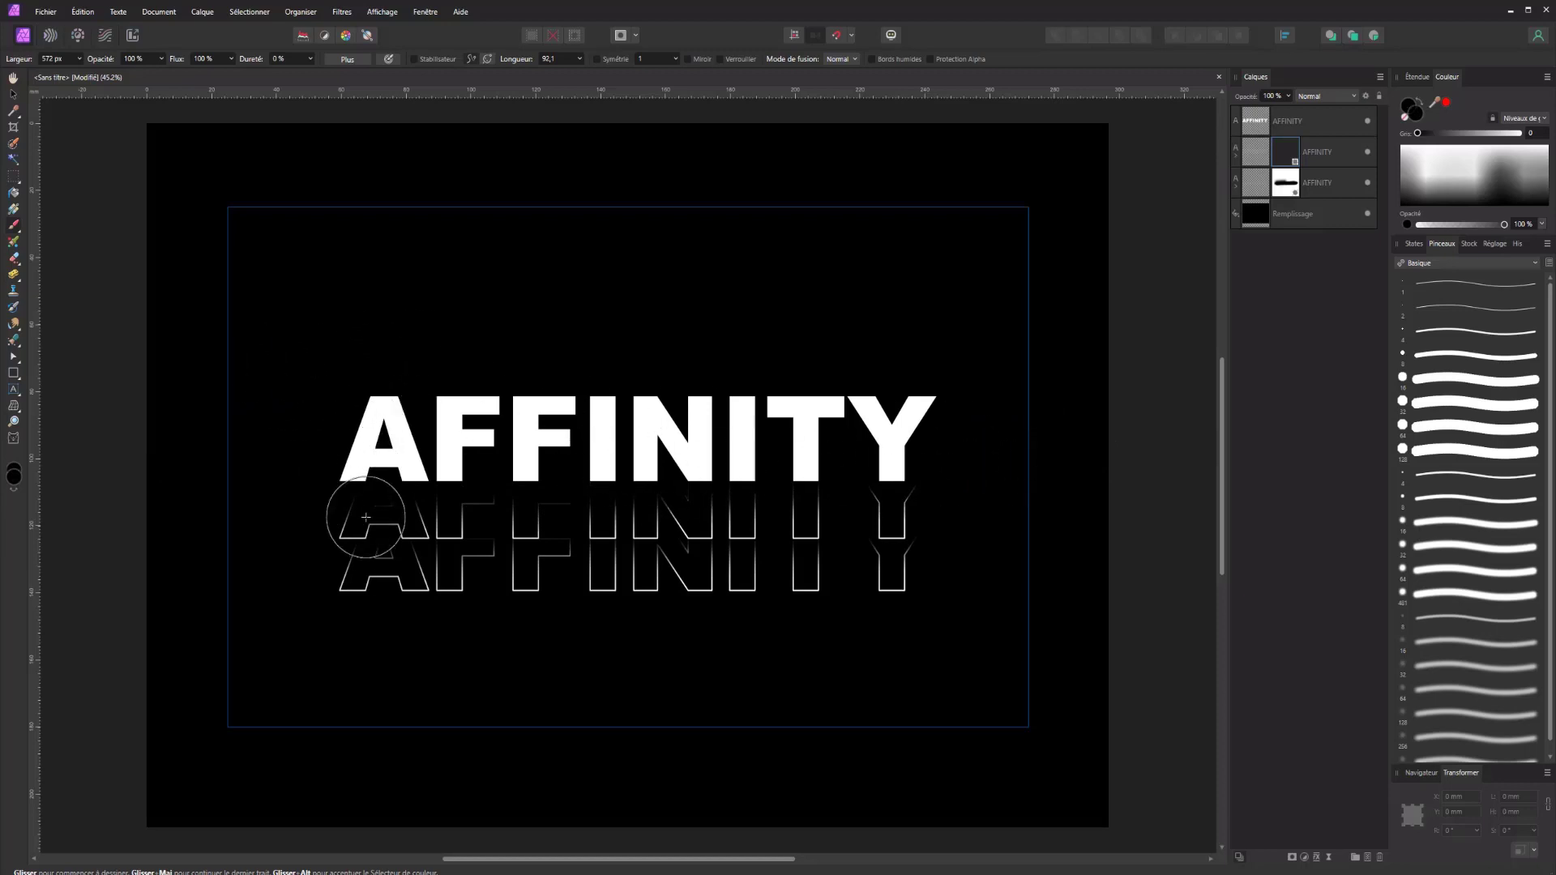
pyautogui.click(13, 486)
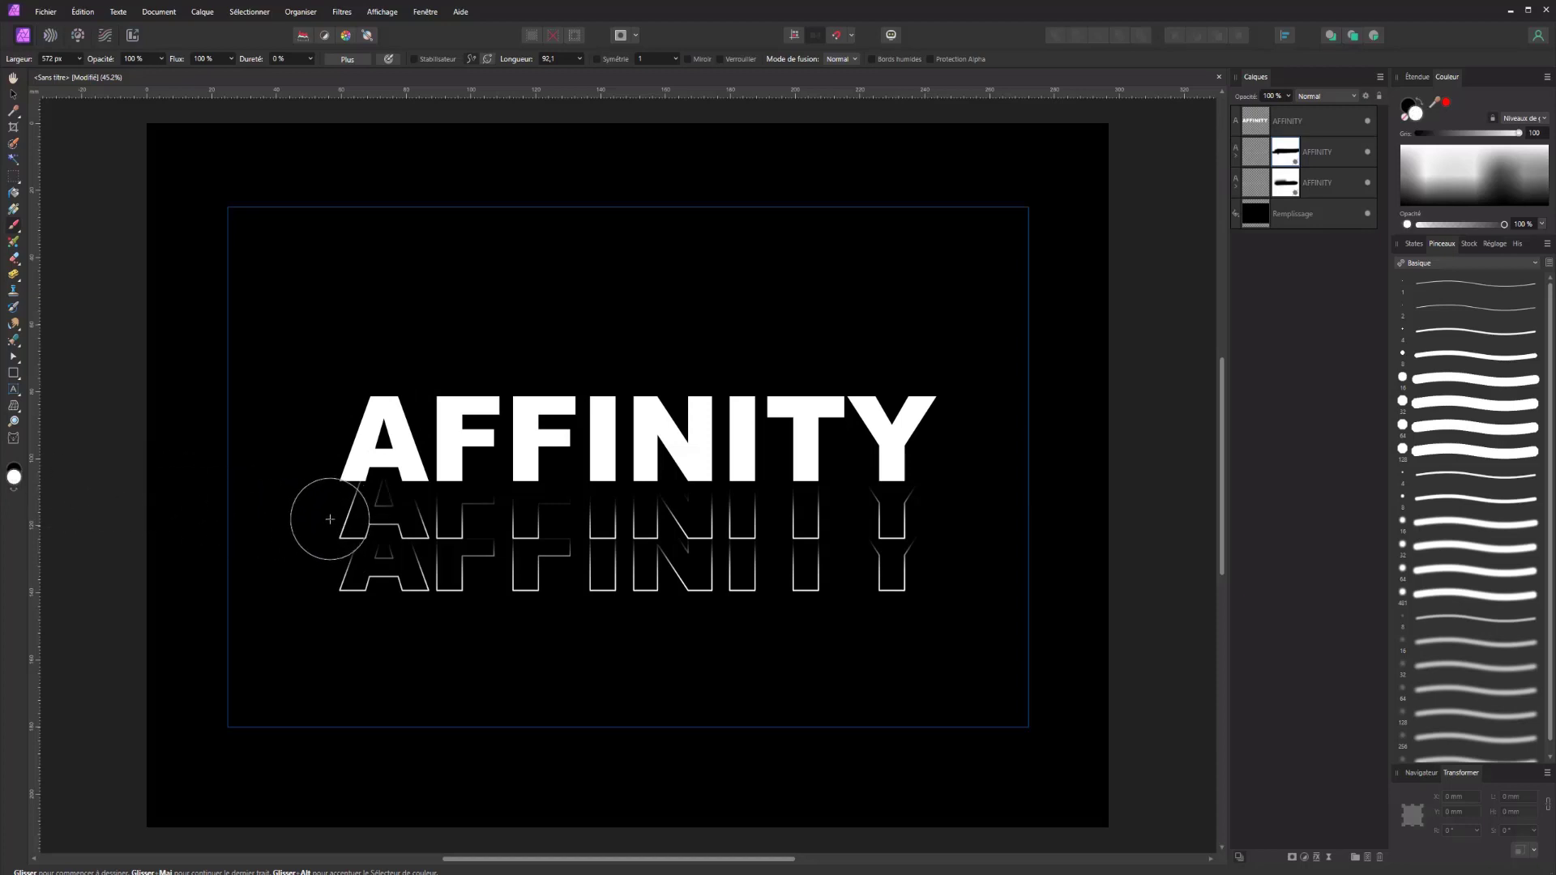
pyautogui.moveTo(330, 518); pyautogui.dragTo(983, 515)
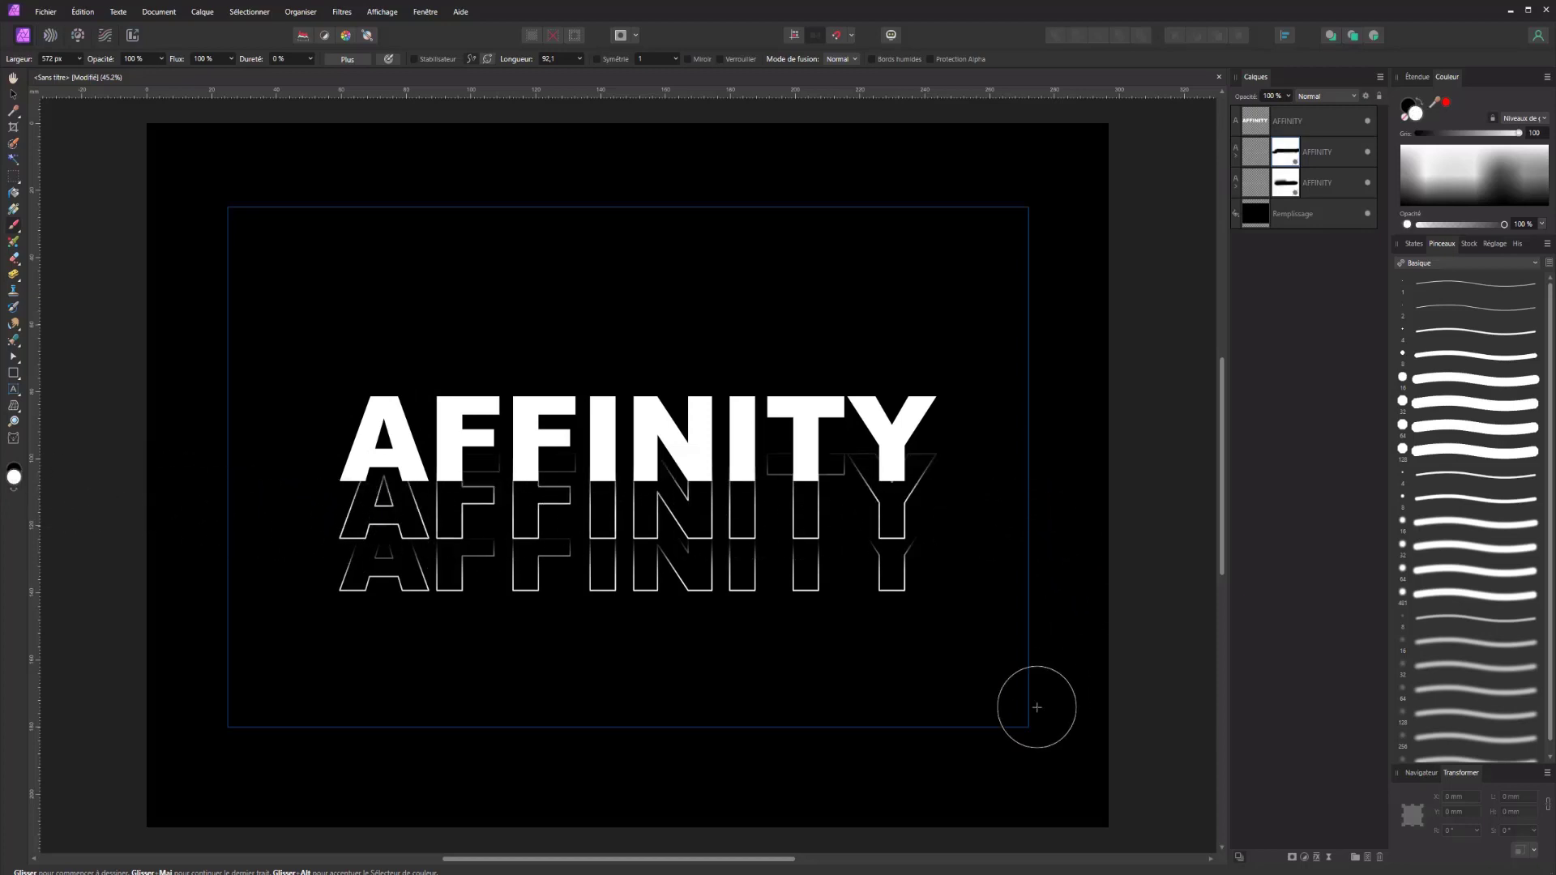
# Move both outlined texts together straight down to about Y 105.3 mm, just under the solid text.
pyautogui.click(1348, 160)
pyautogui.keyDown('shift'); pyautogui.click(1341, 183); pyautogui.keyUp('shift')
pyautogui.press('v')
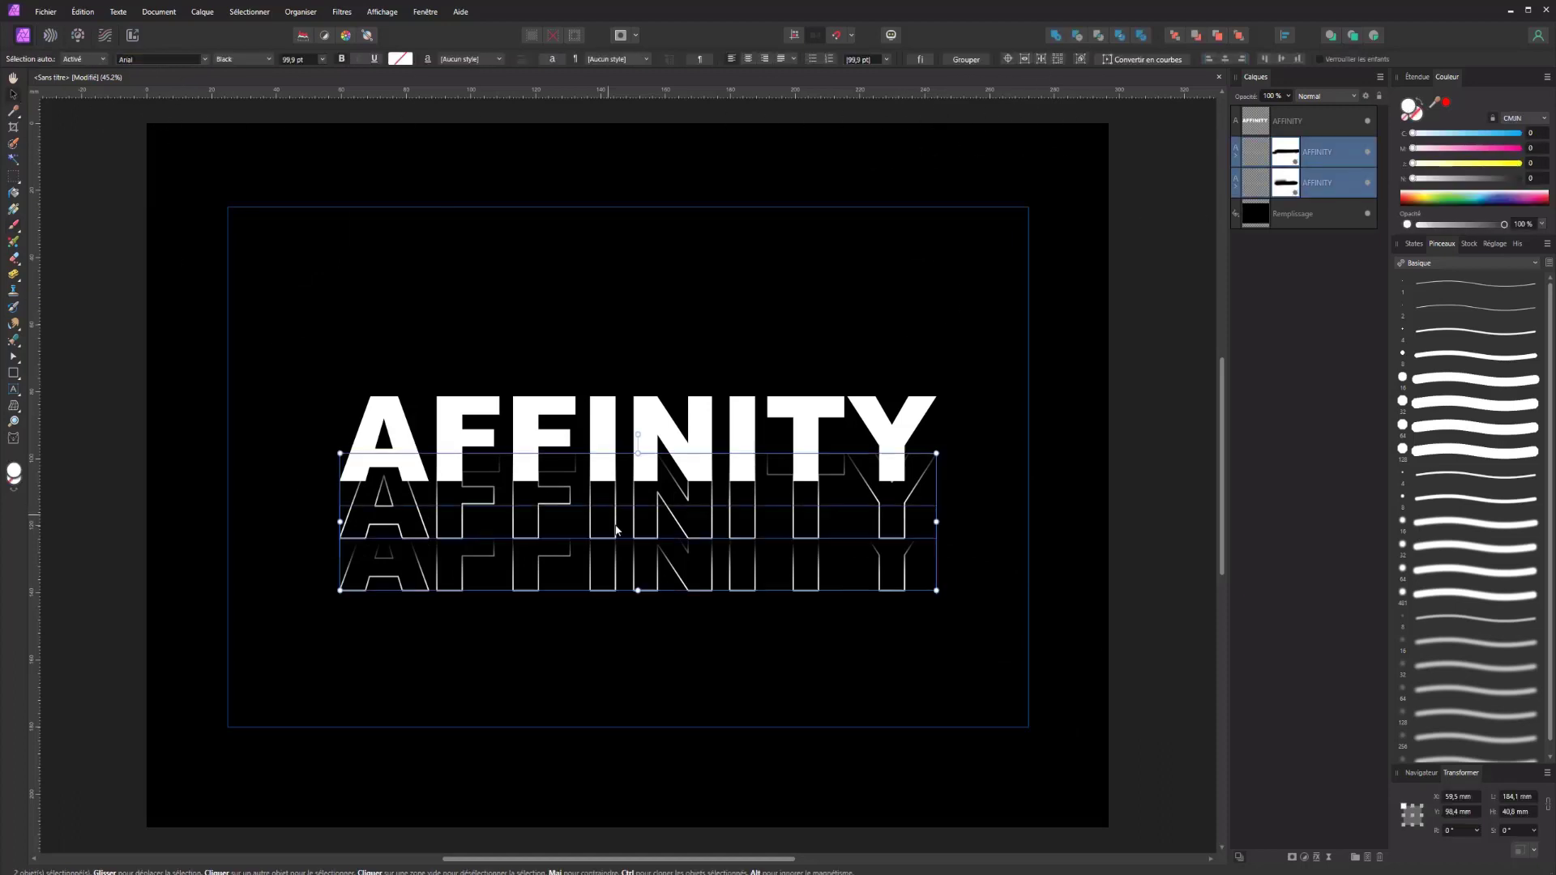
pyautogui.moveTo(616, 529); pyautogui.dragTo(618, 555)
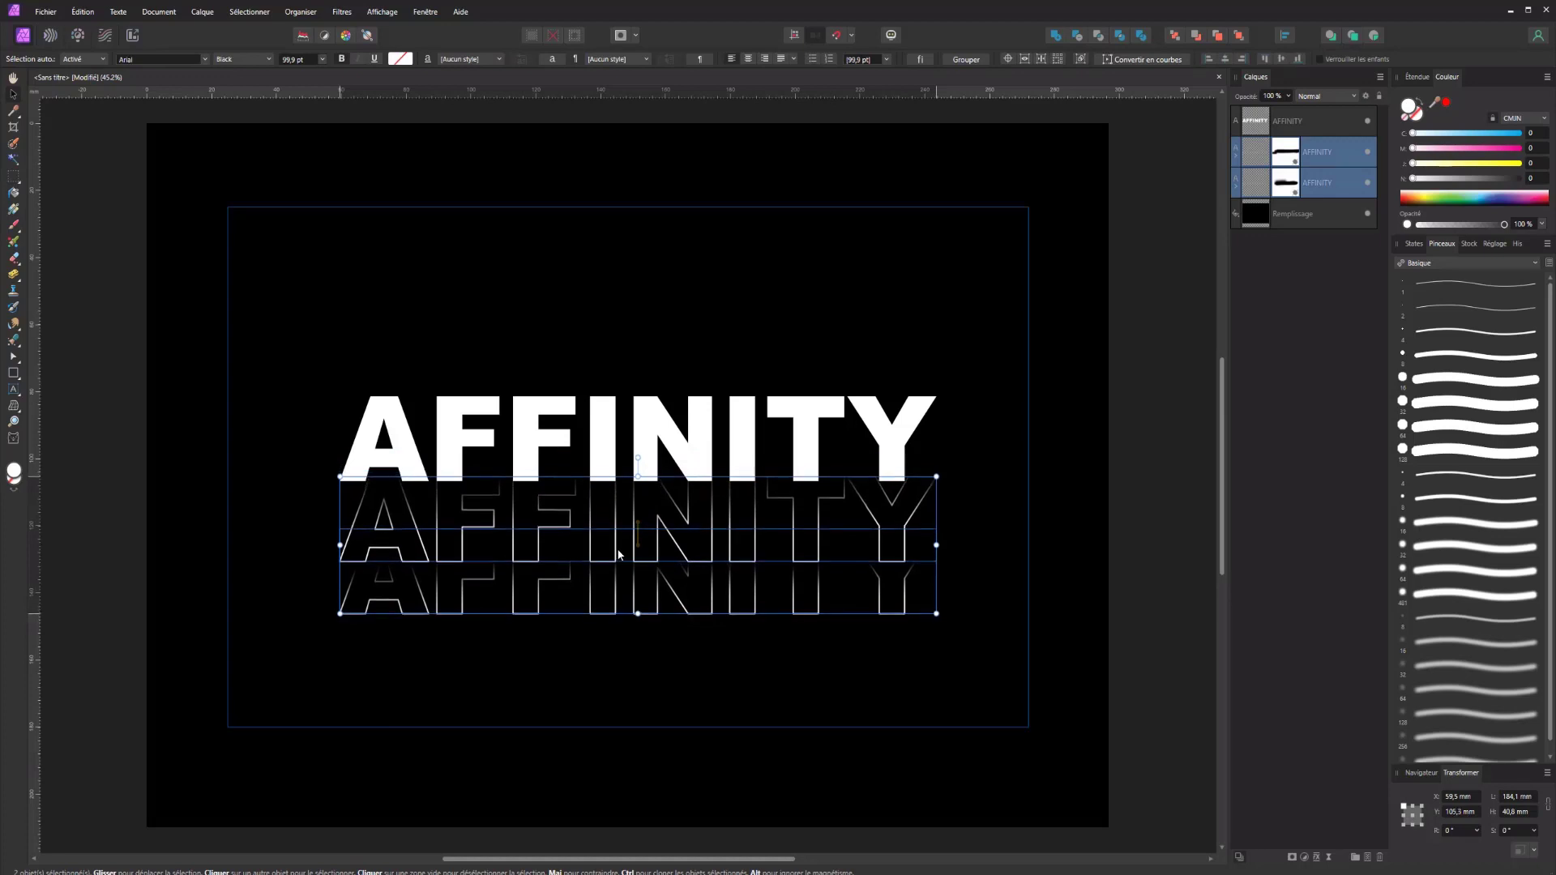
# Paint black along the top of the upper outlined text's mask to fade the letters beneath the solid text.
pyautogui.click(1289, 152)
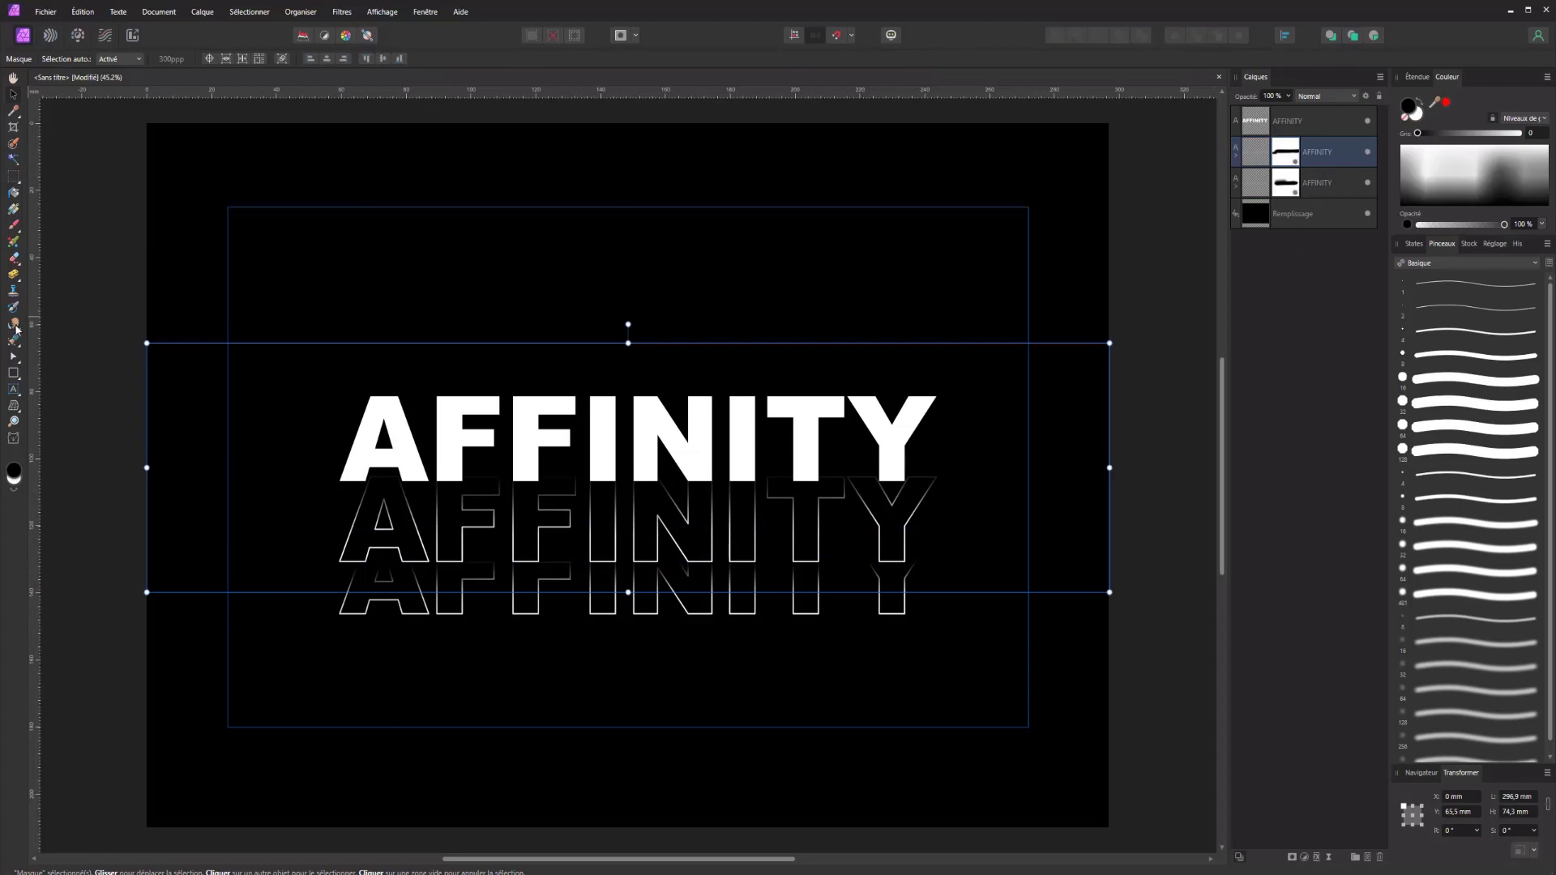
pyautogui.click(12, 240)
pyautogui.press('x')
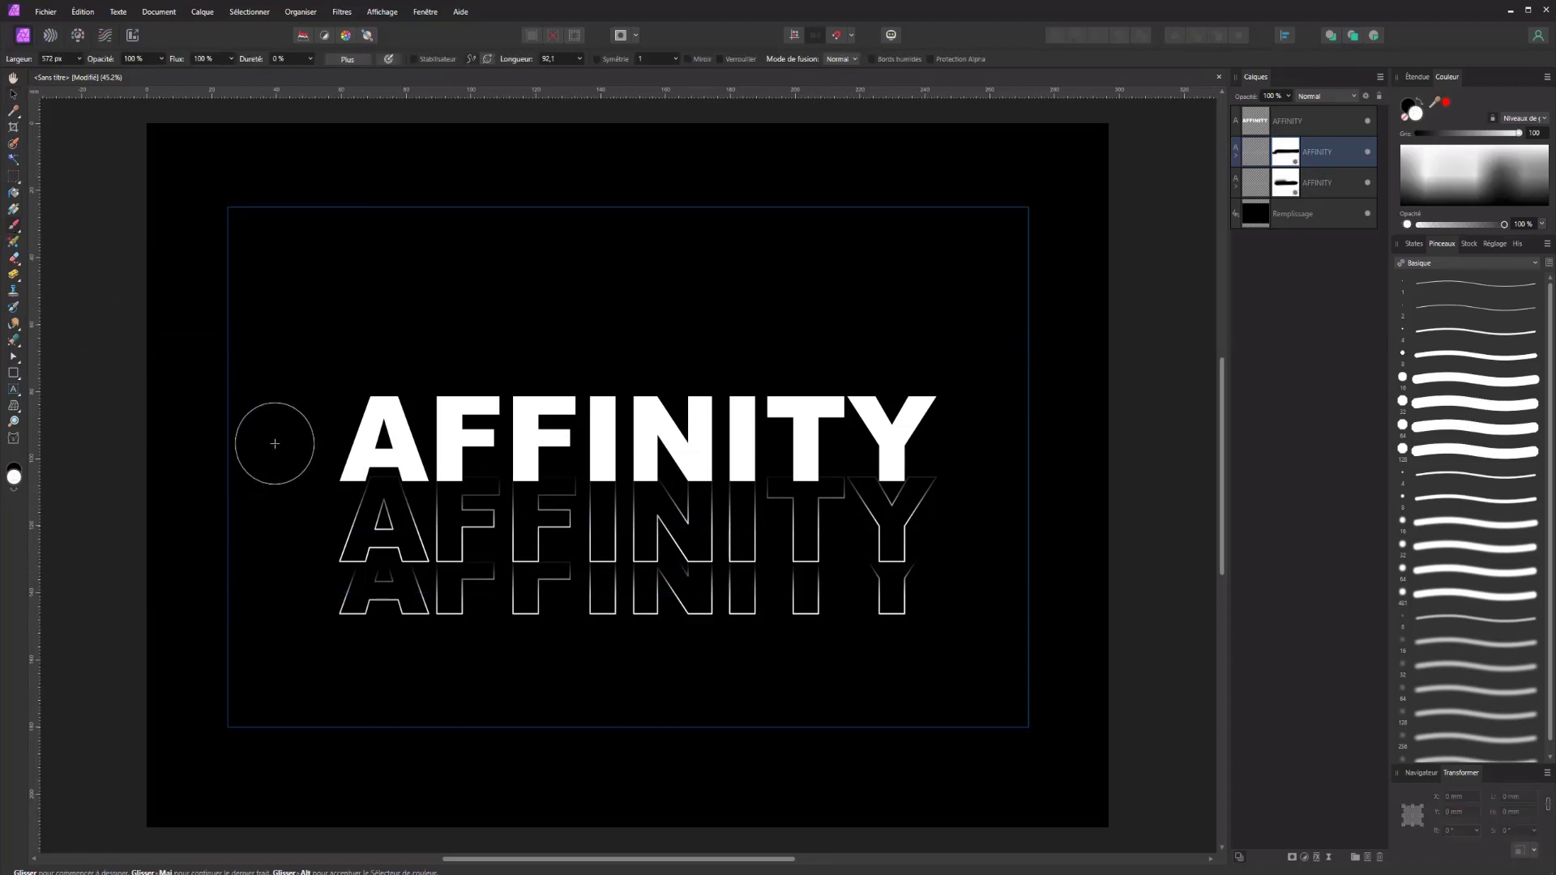
pyautogui.press('x')
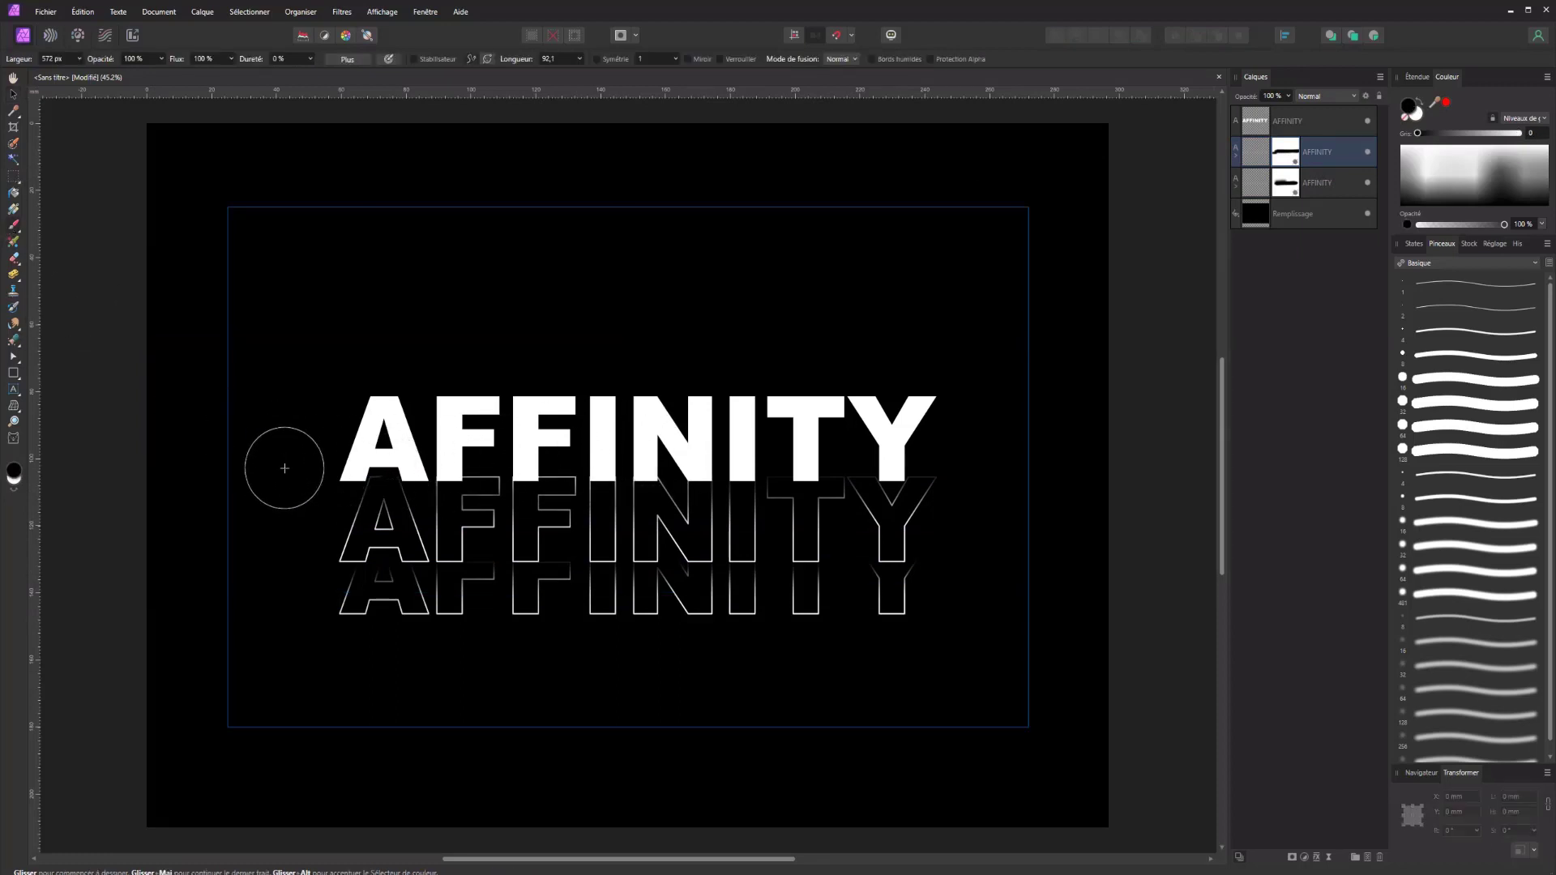
pyautogui.moveTo(1034, 454)
pyautogui.mouseDown()
pyautogui.moveTo(486, 497)
pyautogui.moveTo(483, 480)
pyautogui.mouseUp()
pyautogui.moveTo(958, 482); pyautogui.dragTo(877, 473)
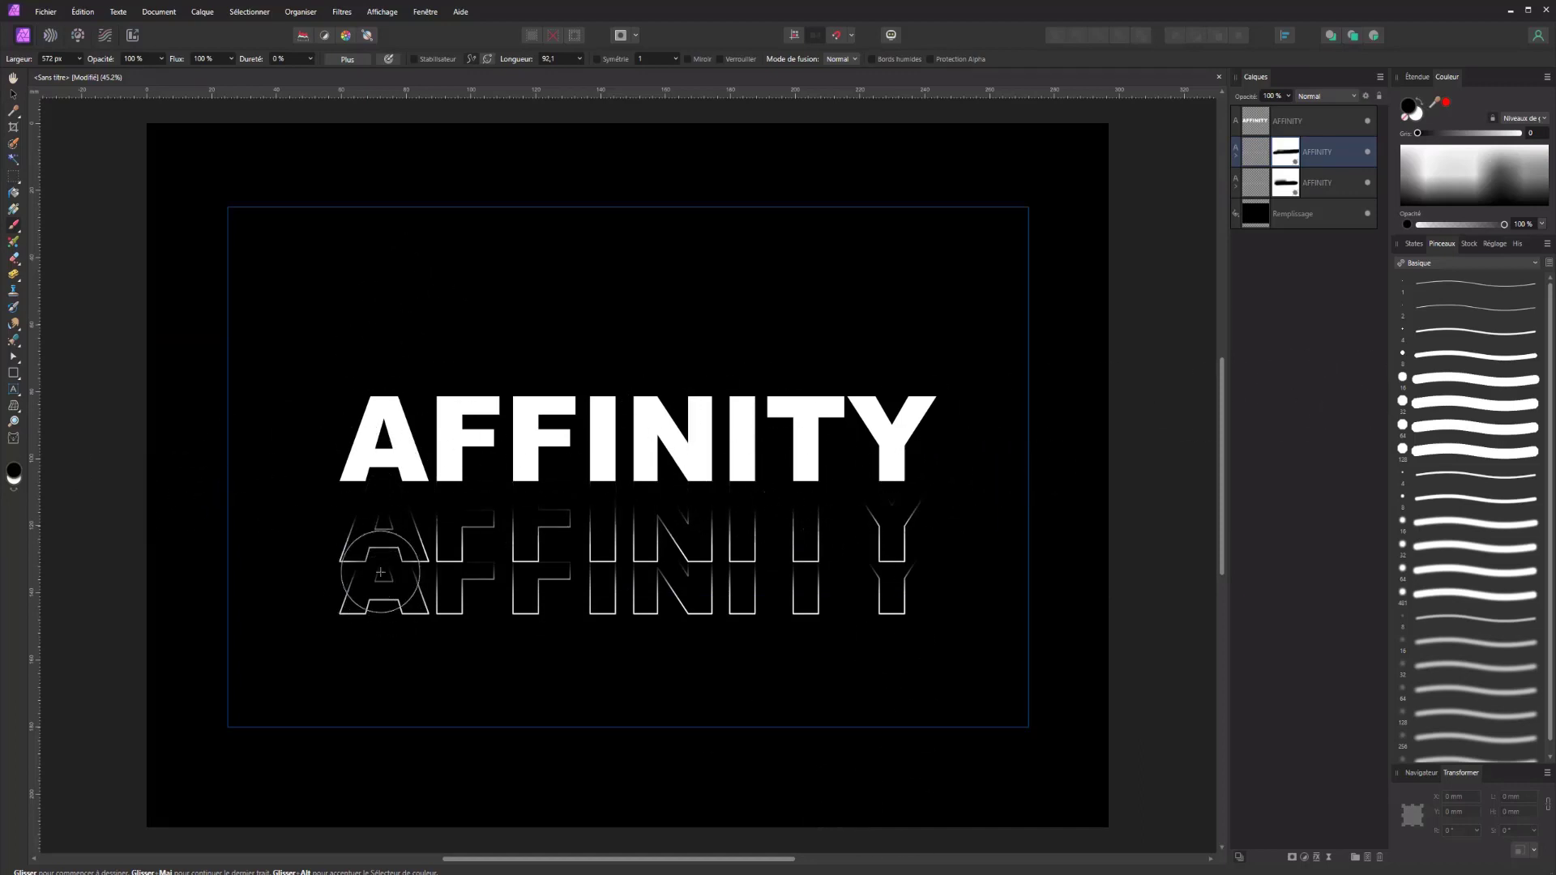
# Move the lowest outlined text straight up to about Y 116 mm, overlapping the outlined text above it.
pyautogui.click(1313, 191)
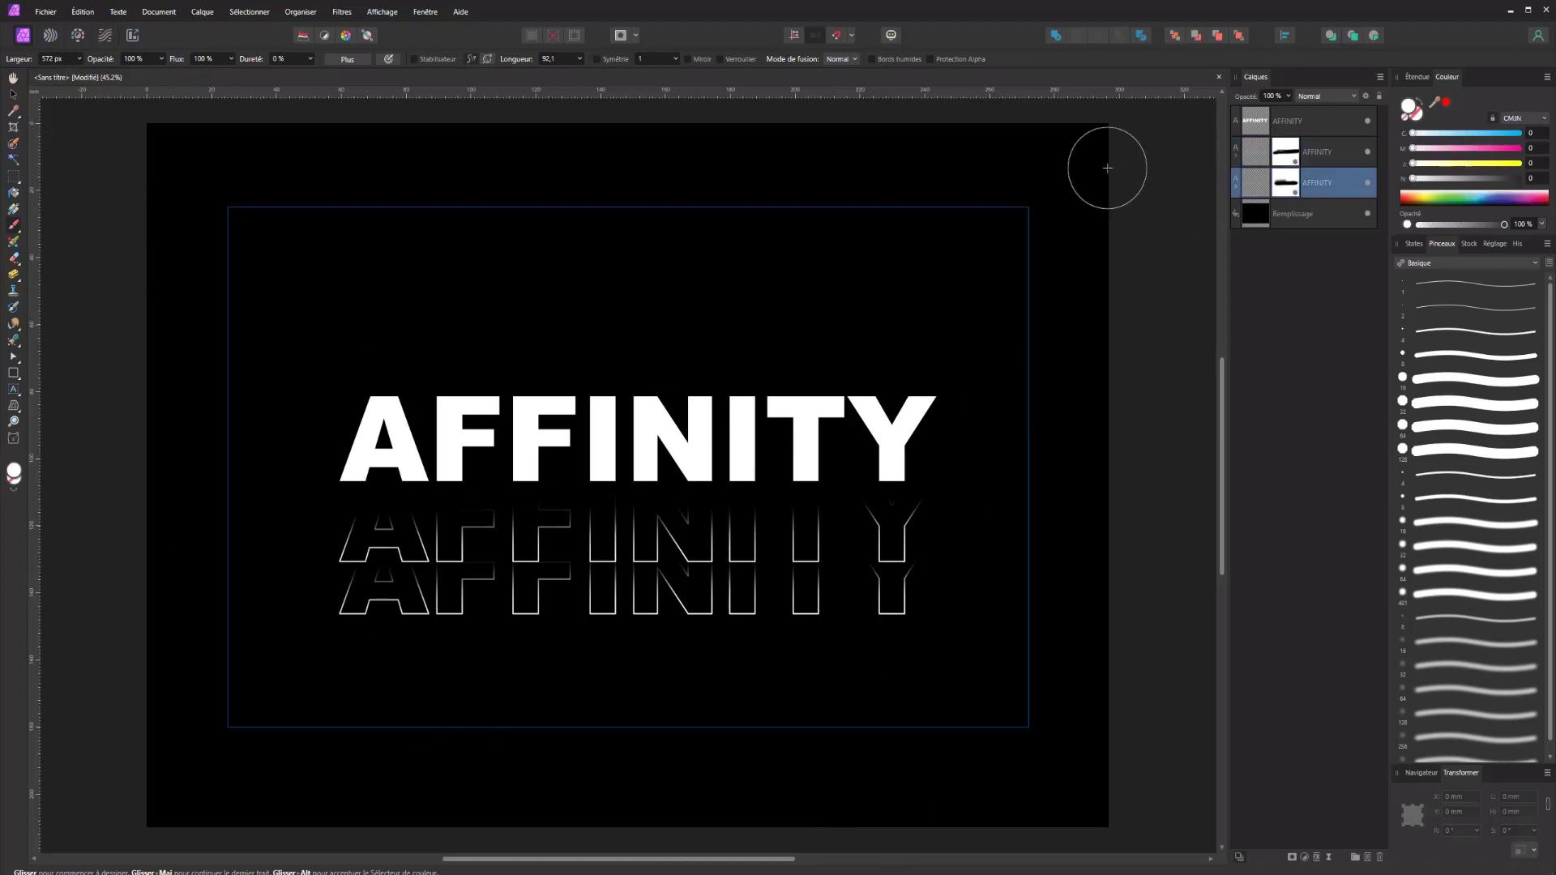
pyautogui.click(15, 99)
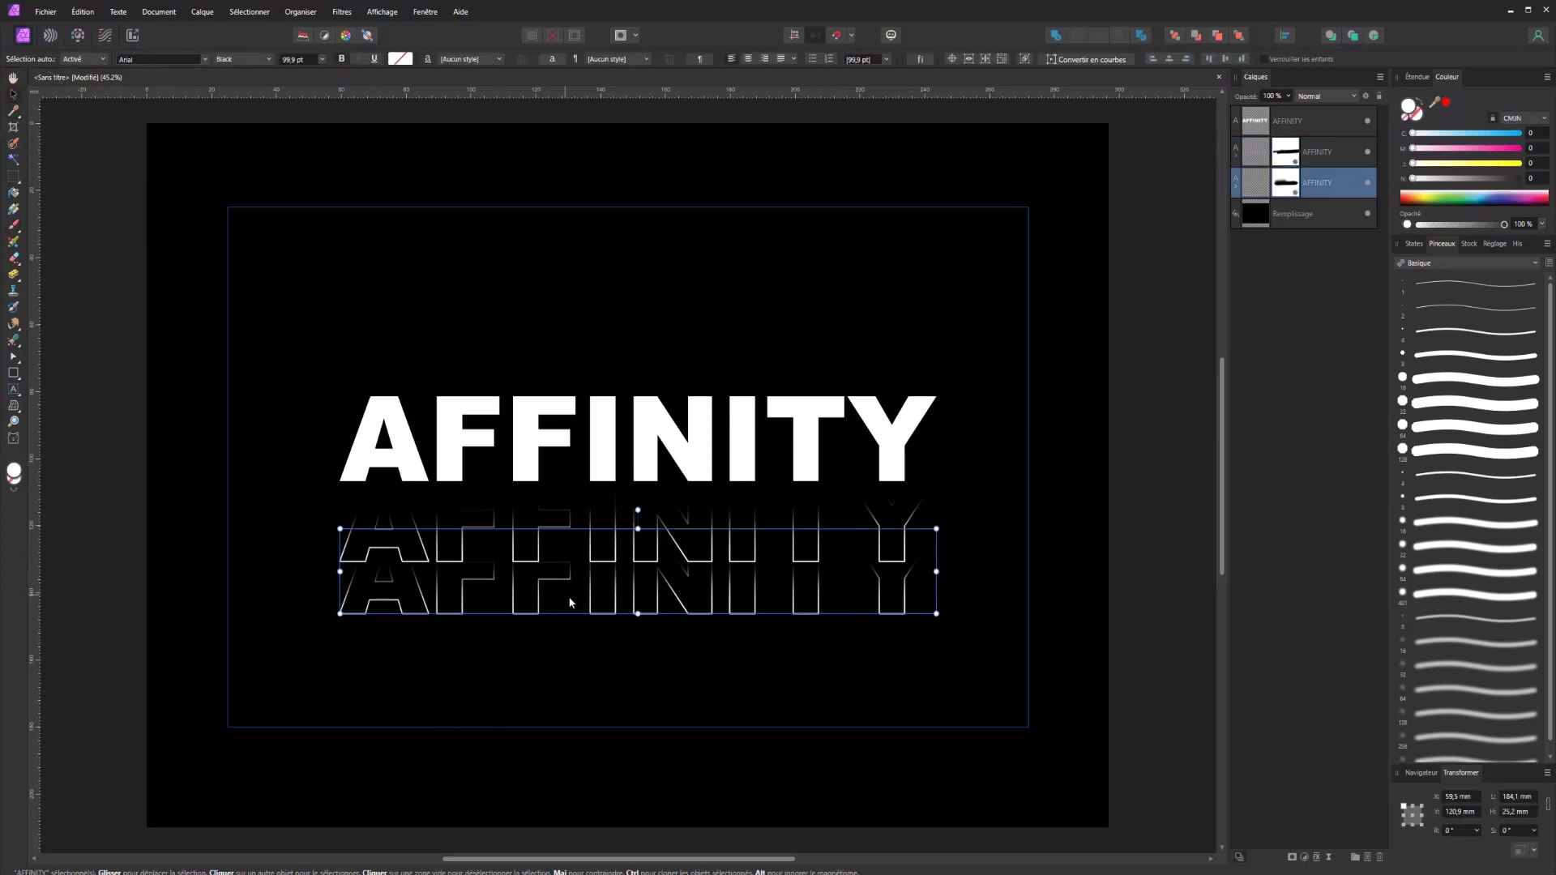
pyautogui.moveTo(570, 592); pyautogui.dragTo(610, 591)
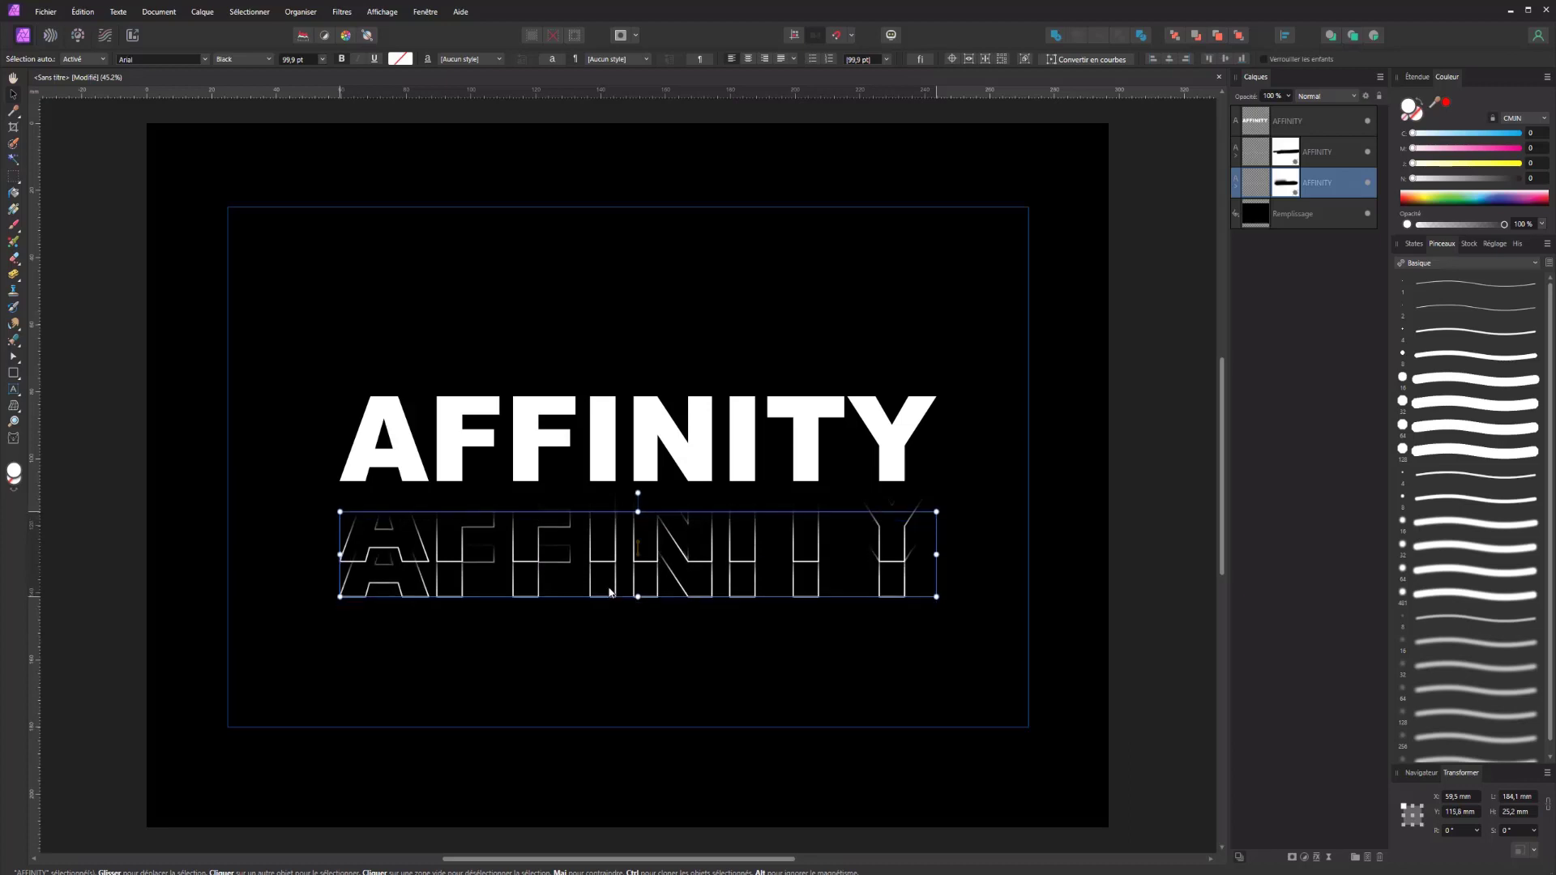
# Give the upper outlined text below the solid word a black fill with all four CMYK values at 100.
pyautogui.click(452, 549)
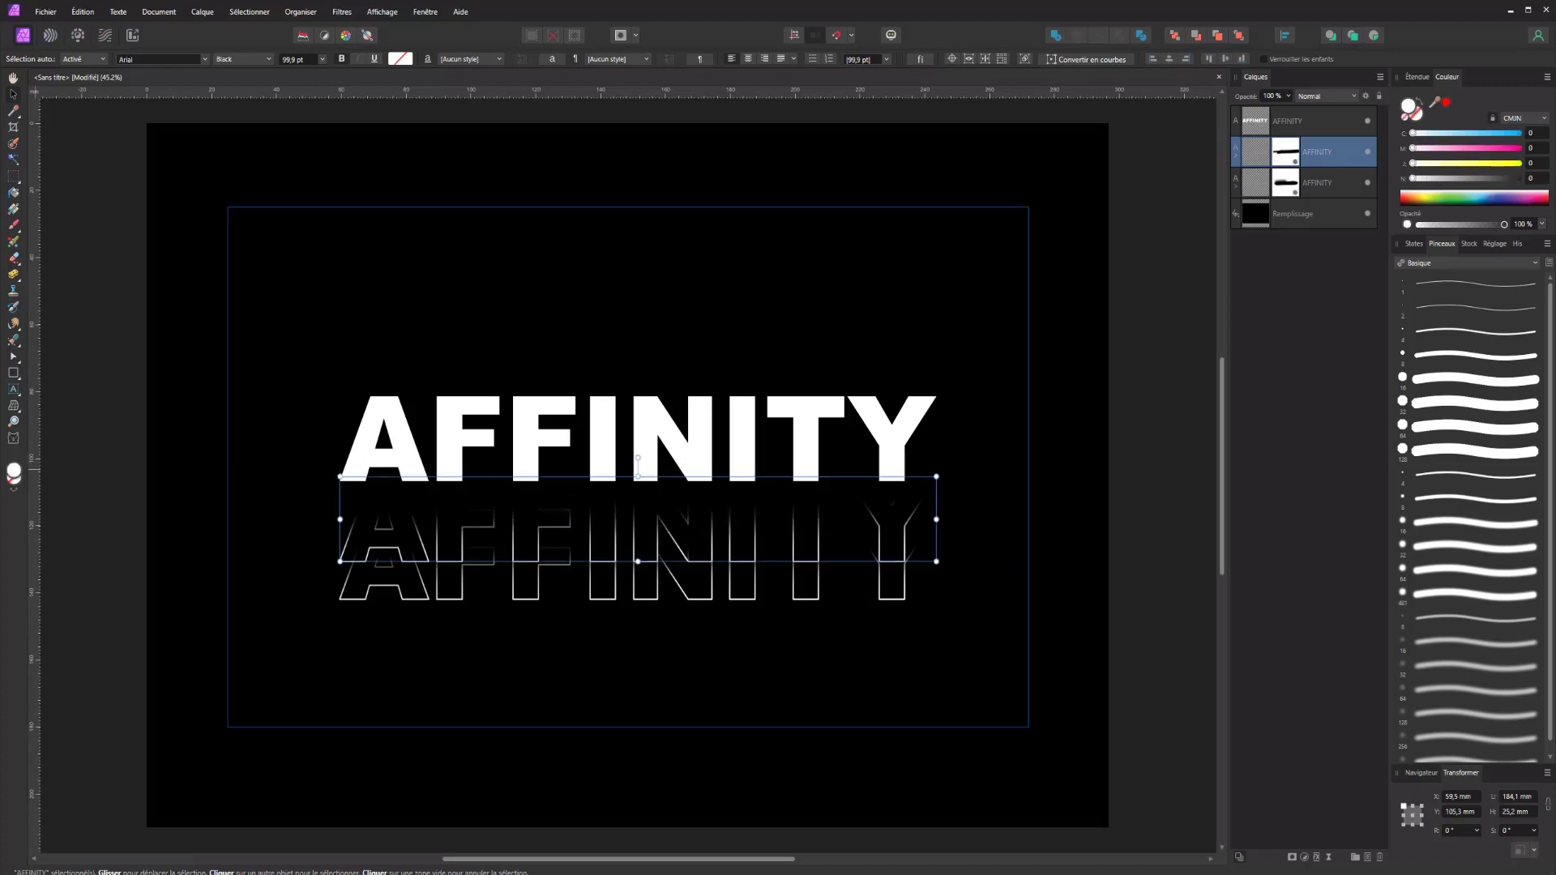
pyautogui.click(13, 483)
pyautogui.moveTo(1500, 179)
pyautogui.mouseDown()
pyautogui.moveTo(1524, 179)
pyautogui.moveTo(1534, 139)
pyautogui.mouseUp()
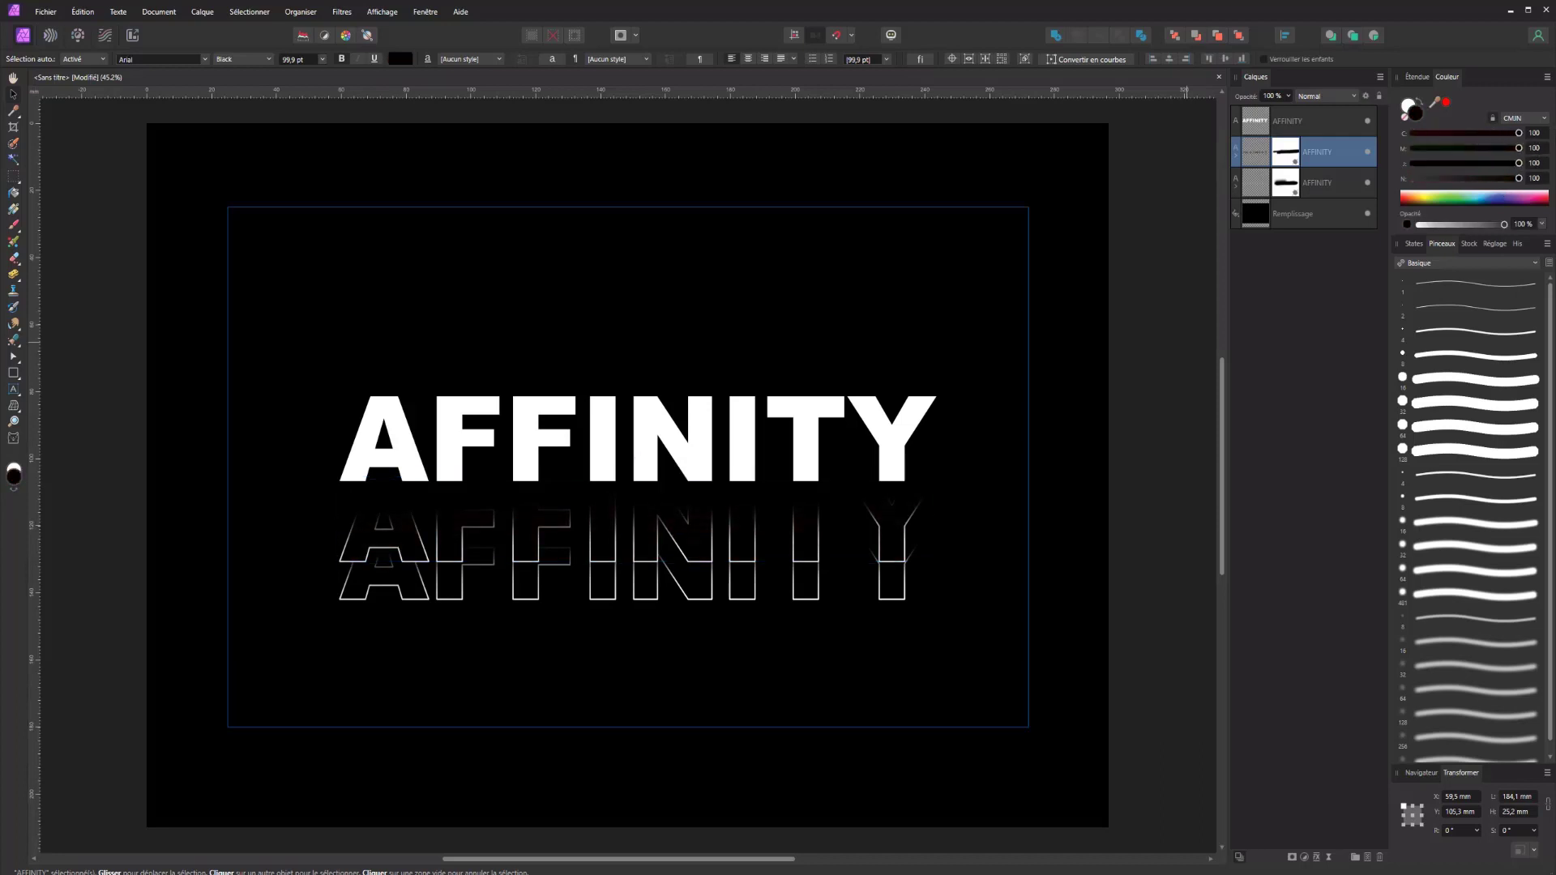
pyautogui.click(524, 610)
pyautogui.click(671, 687)
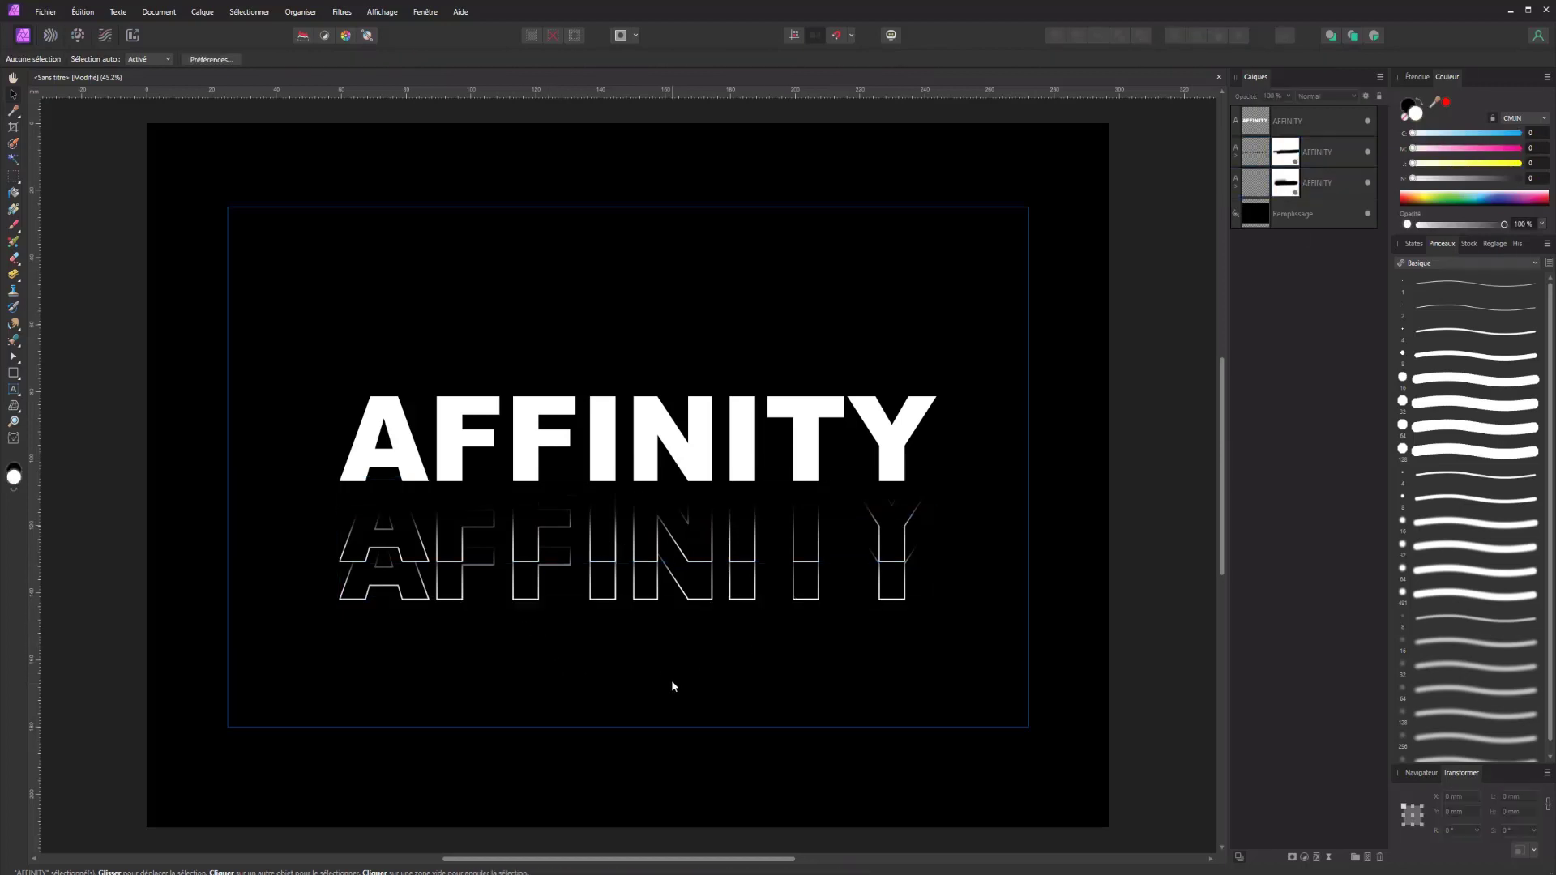
# Lower the bottom outlined text slightly to about Y 117.9 mm.
pyautogui.click(530, 599)
pyautogui.press('t')
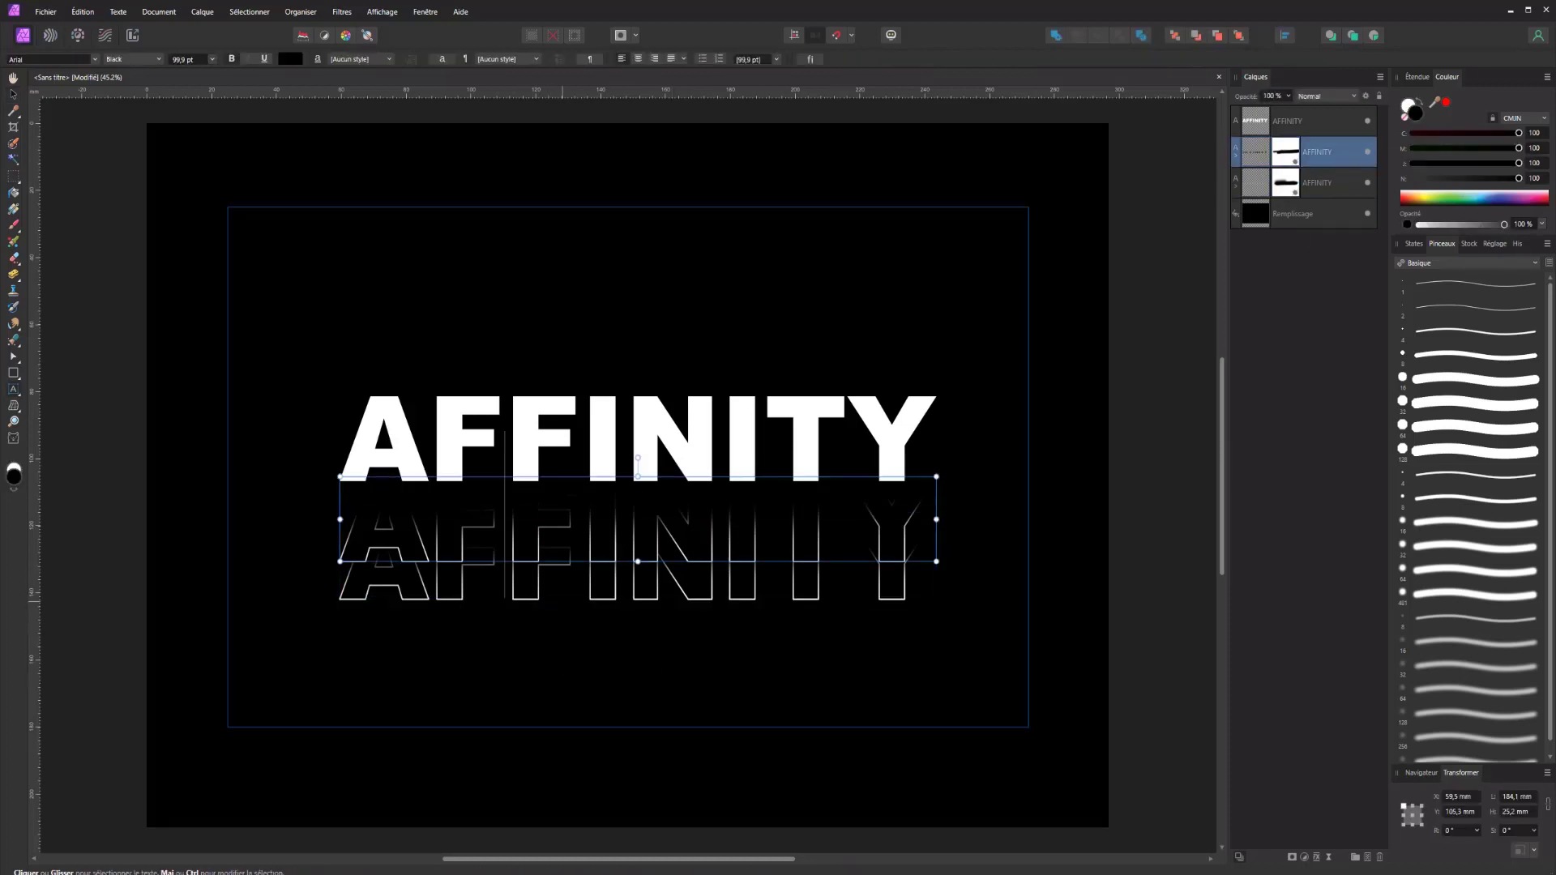
pyautogui.click(580, 567)
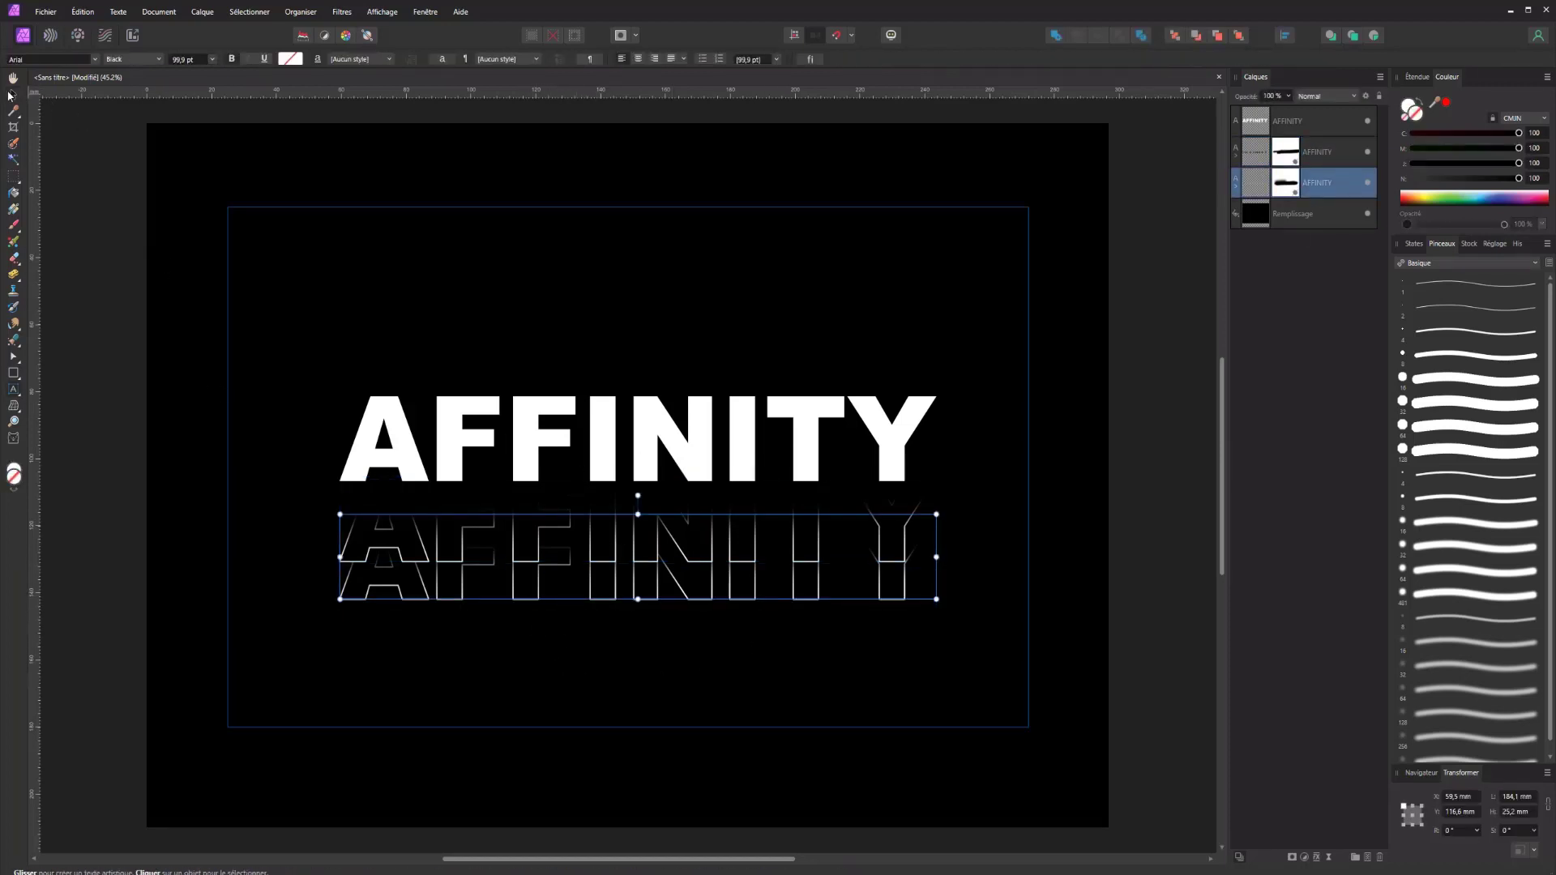
pyautogui.press('Escape')
pyautogui.moveTo(518, 586)
pyautogui.mouseDown()
pyautogui.moveTo(519, 598)
pyautogui.moveTo(519, 566)
pyautogui.moveTo(515, 606)
pyautogui.moveTo(518, 589)
pyautogui.mouseUp()
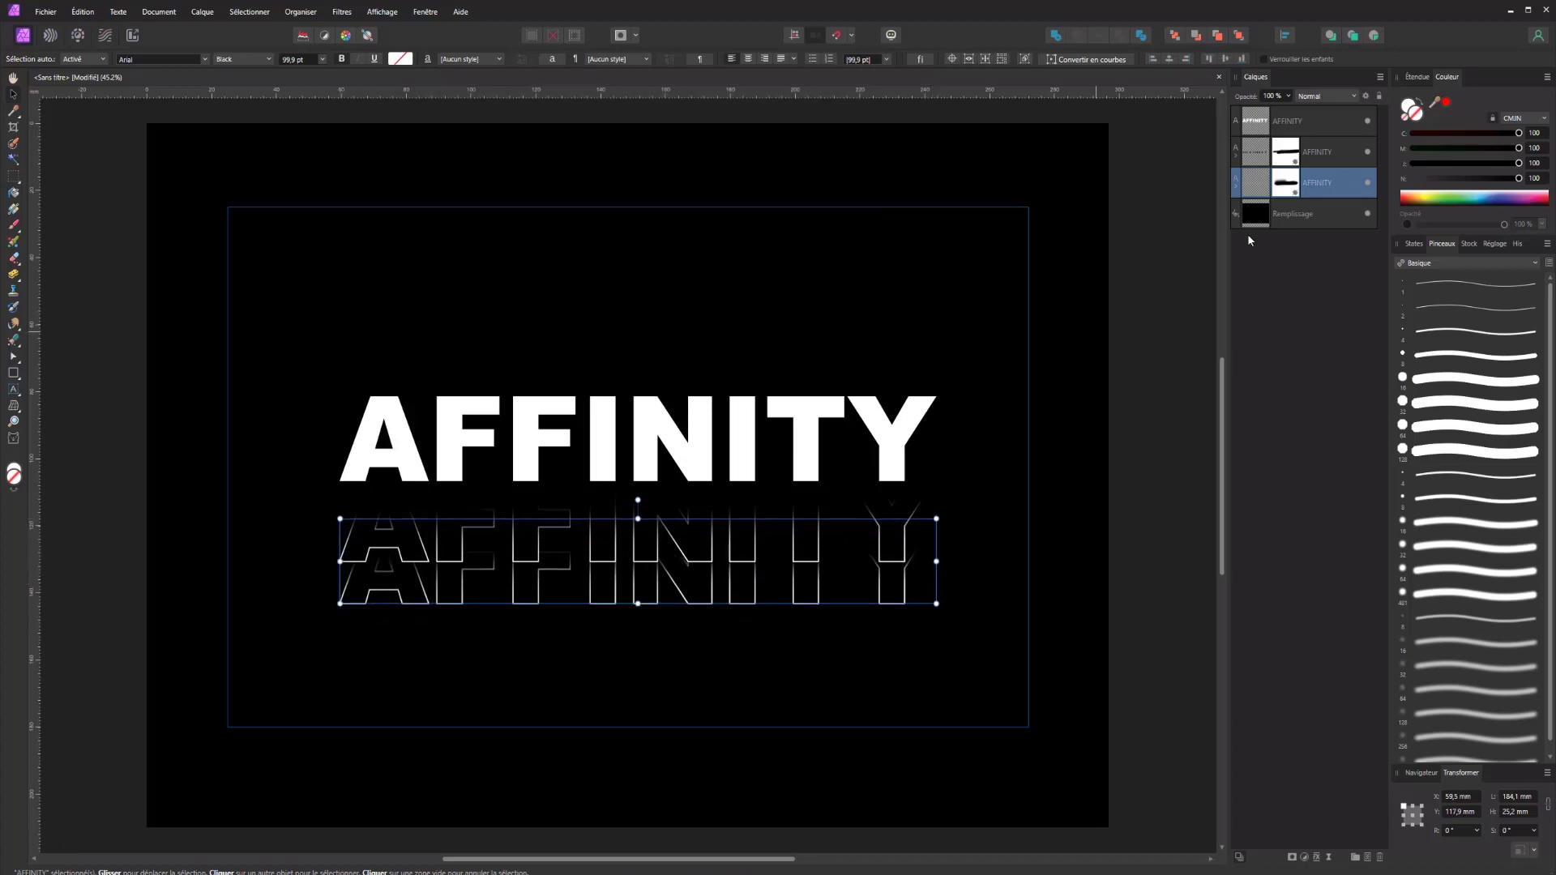
# Move both outlined texts together straight up to about Y 96.3 mm, partly behind the solid word.
pyautogui.keyDown('shift'); pyautogui.click(1323, 153); pyautogui.keyUp('shift')
pyautogui.moveTo(893, 540); pyautogui.dragTo(894, 511)
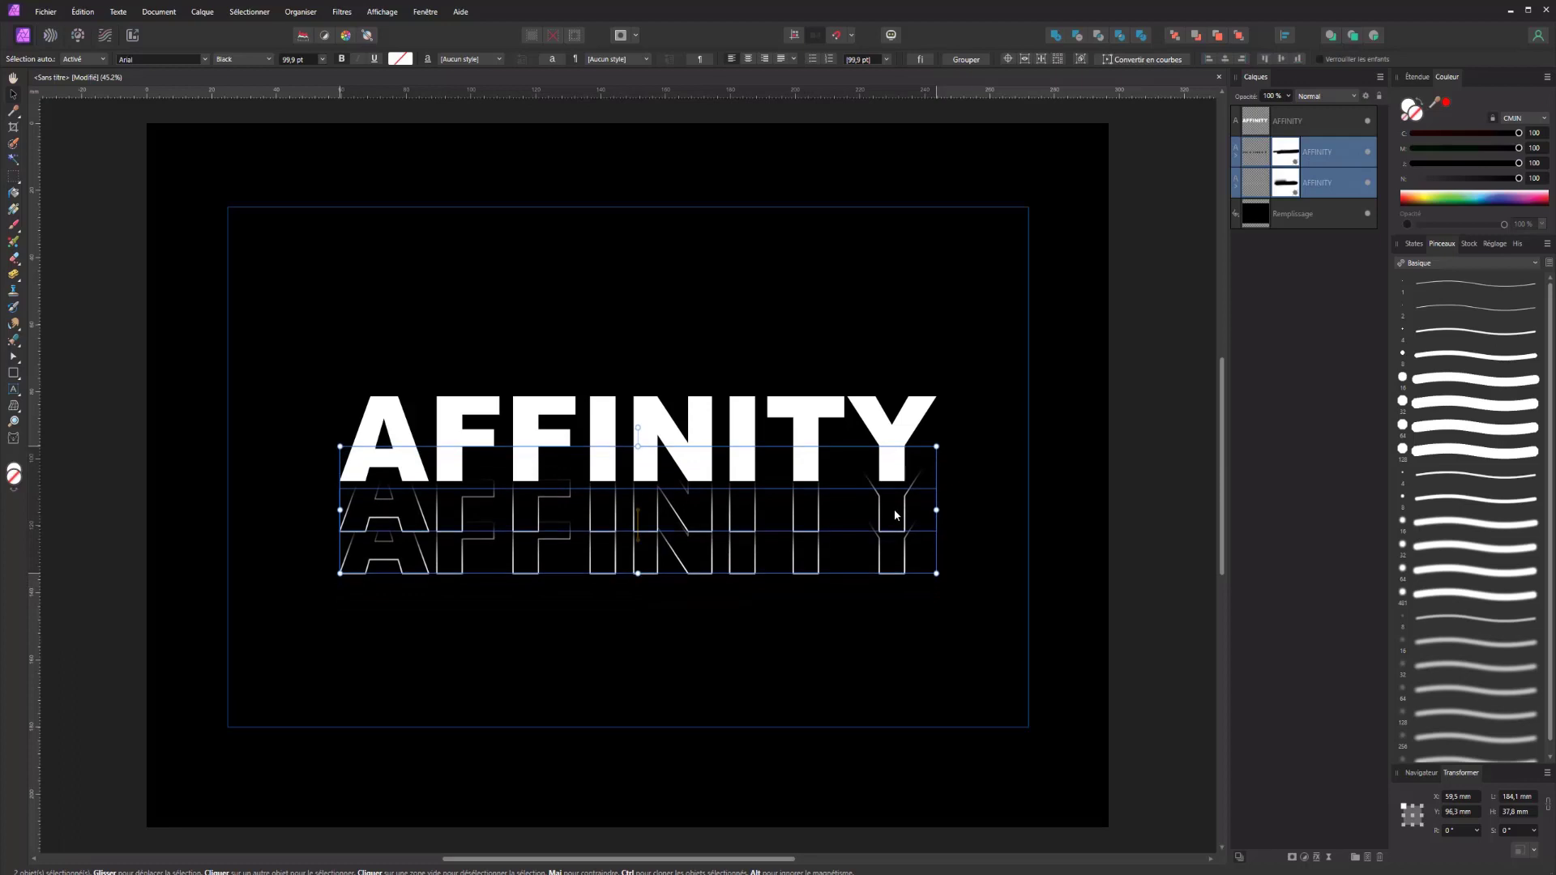
pyautogui.click(879, 621)
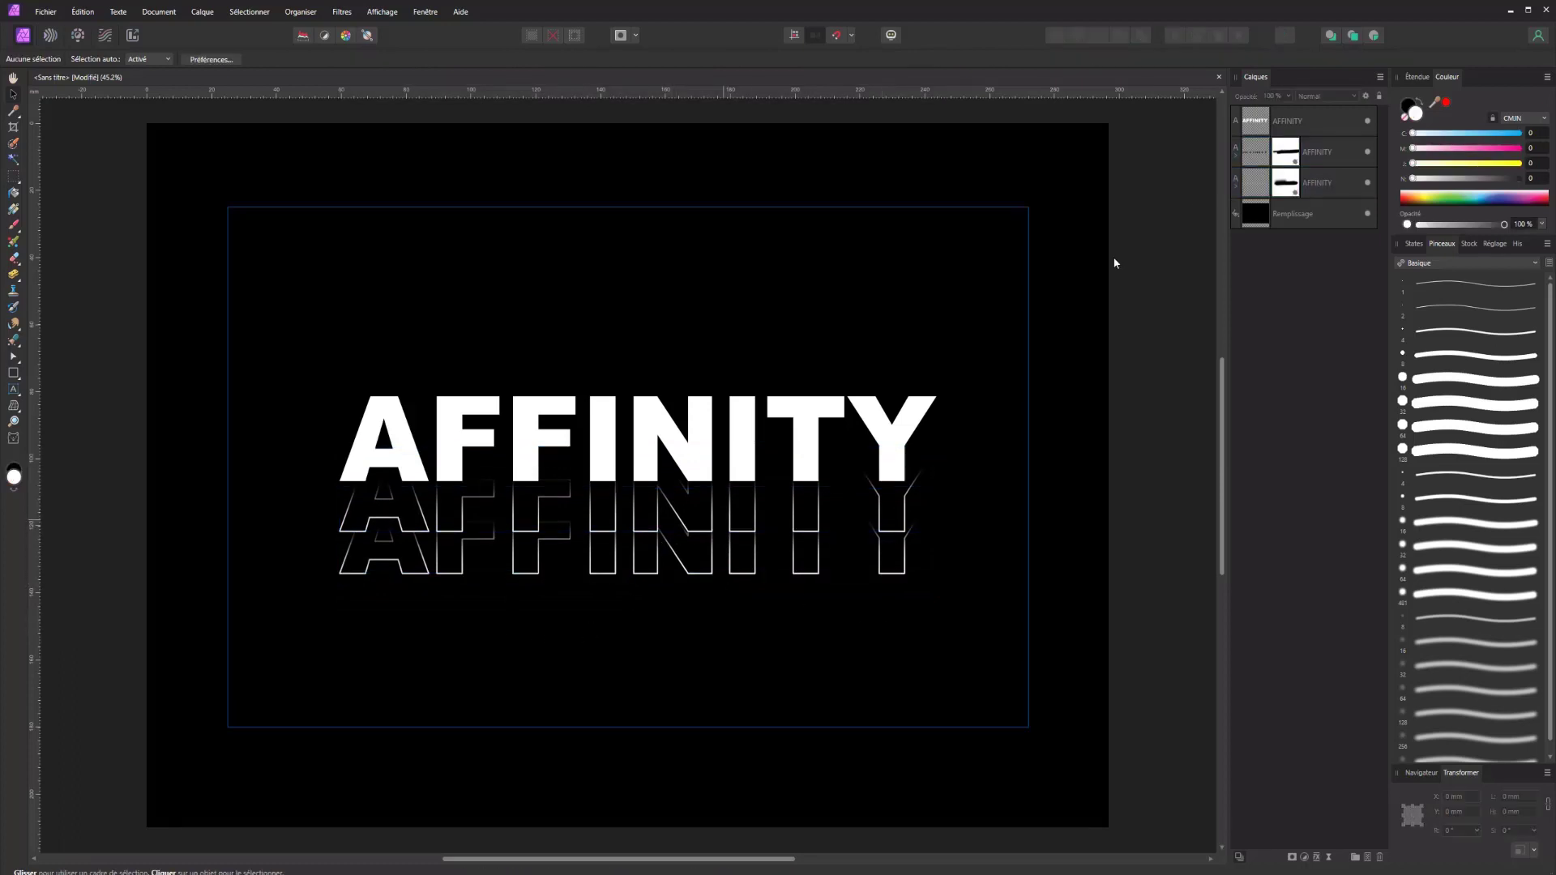
# Duplicate both outlined texts above the solid word at about Y 49.5 mm and stack the copies beneath the original outlines.
pyautogui.click(1318, 154)
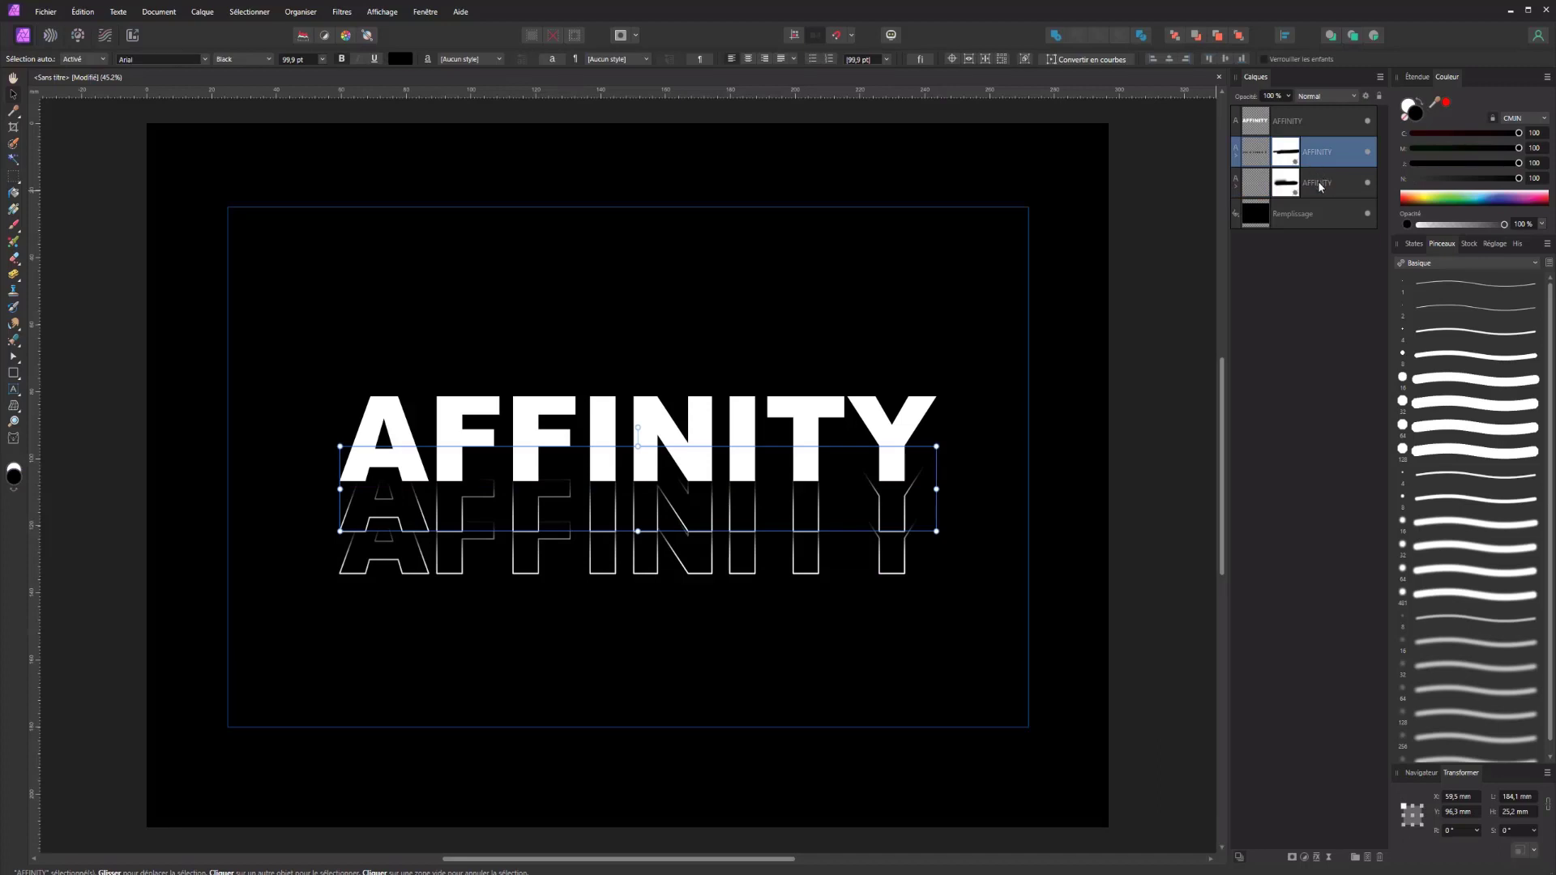
pyautogui.keyDown('shift'); pyautogui.click(1315, 191); pyautogui.keyUp('shift')
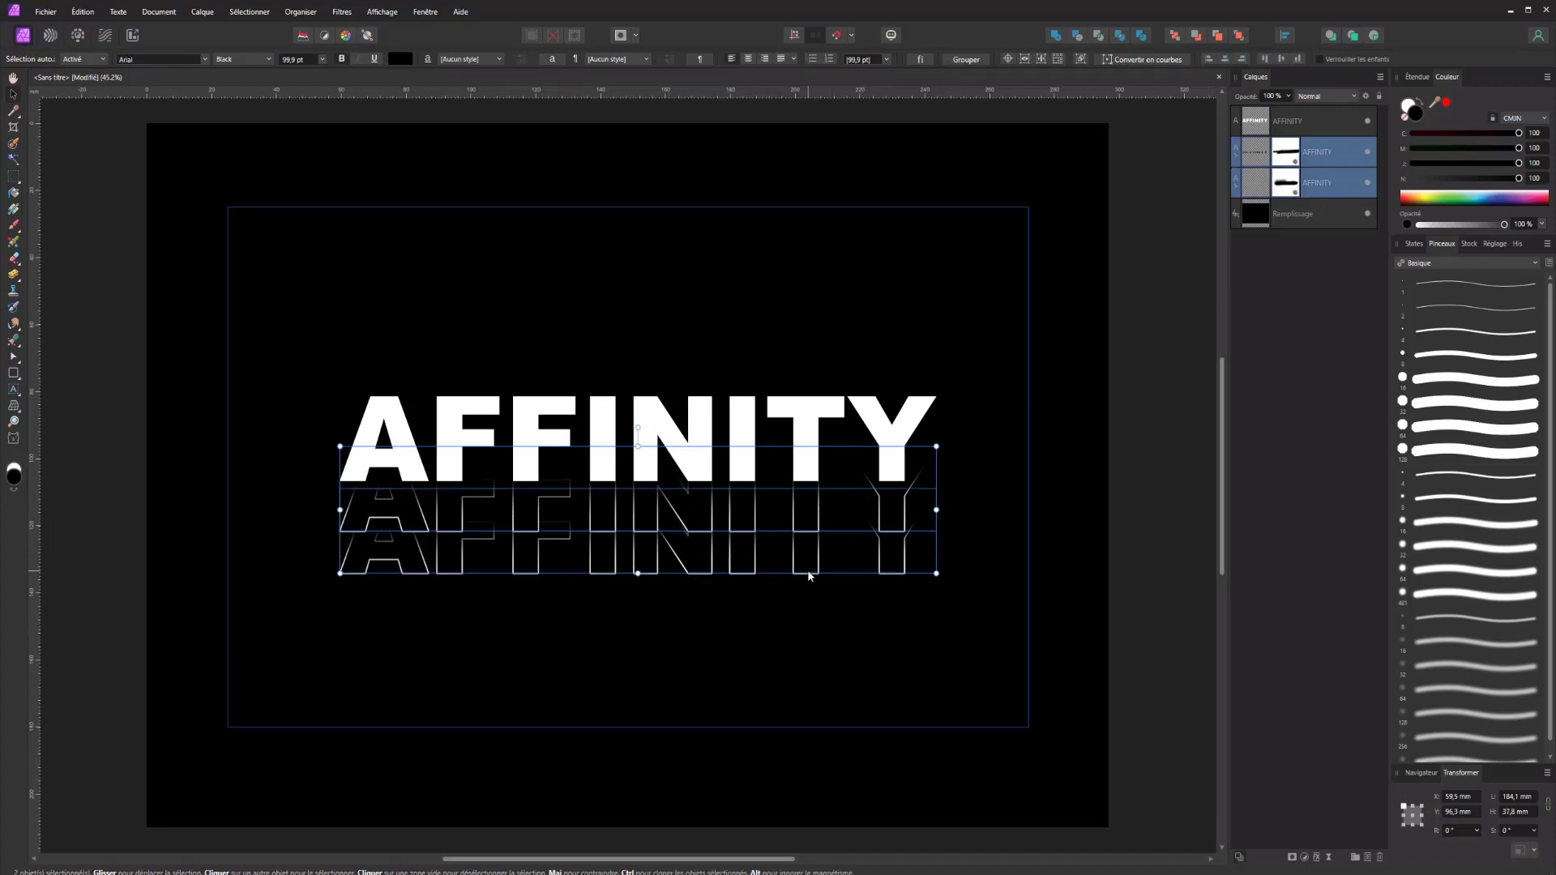
pyautogui.moveTo(808, 576); pyautogui.dragTo(822, 400)
pyautogui.hotkey('ctrl', 'j')
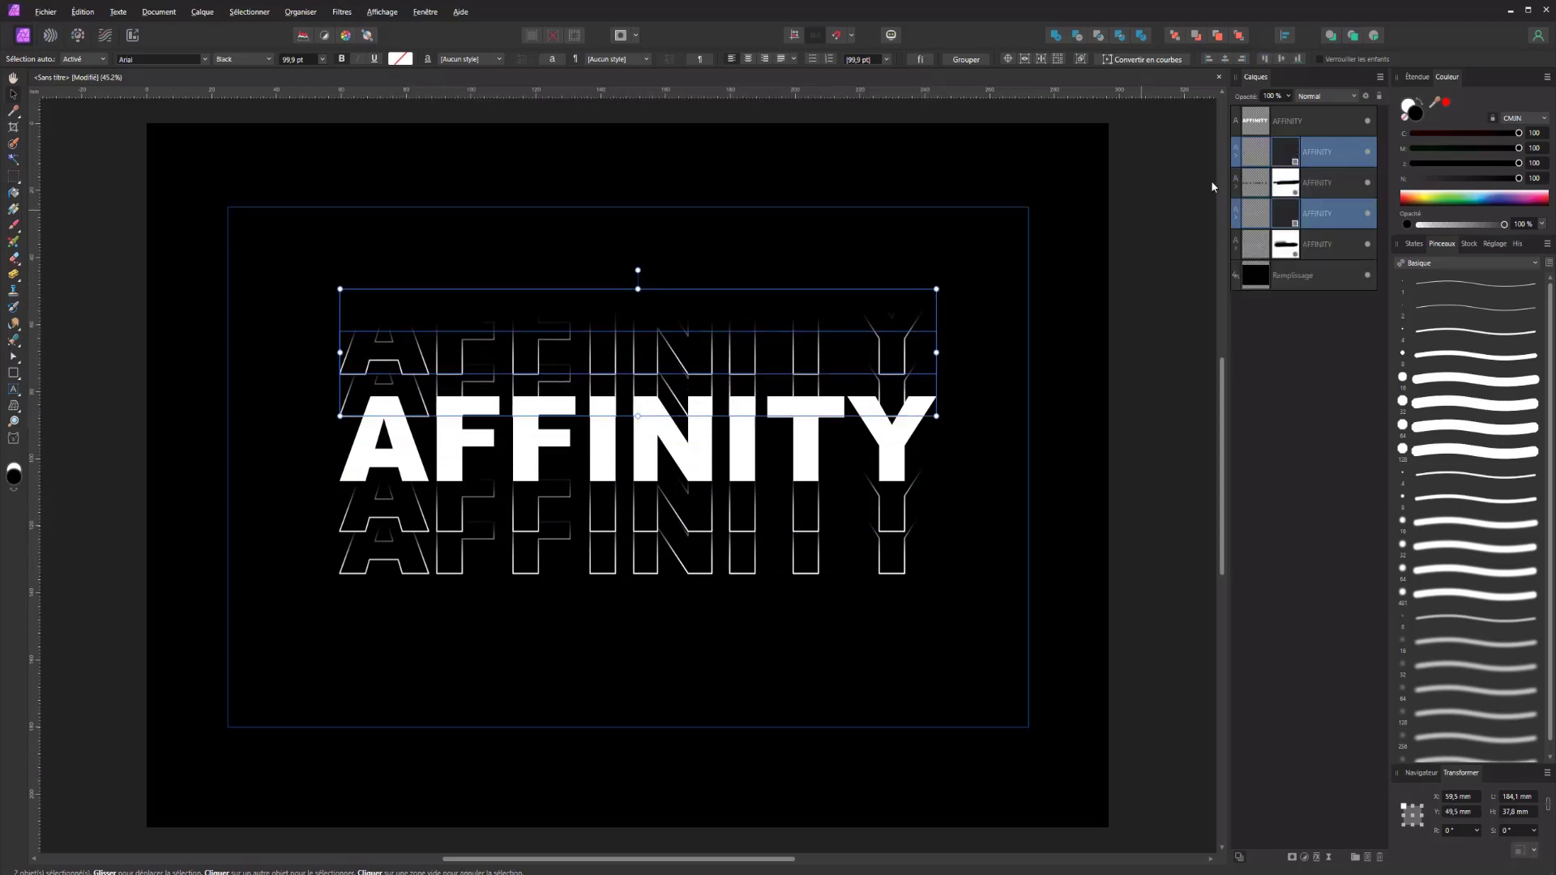
pyautogui.moveTo(1295, 187); pyautogui.dragTo(1260, 205)
pyautogui.keyDown('shift'); pyautogui.click(1313, 209); pyautogui.keyUp('shift')
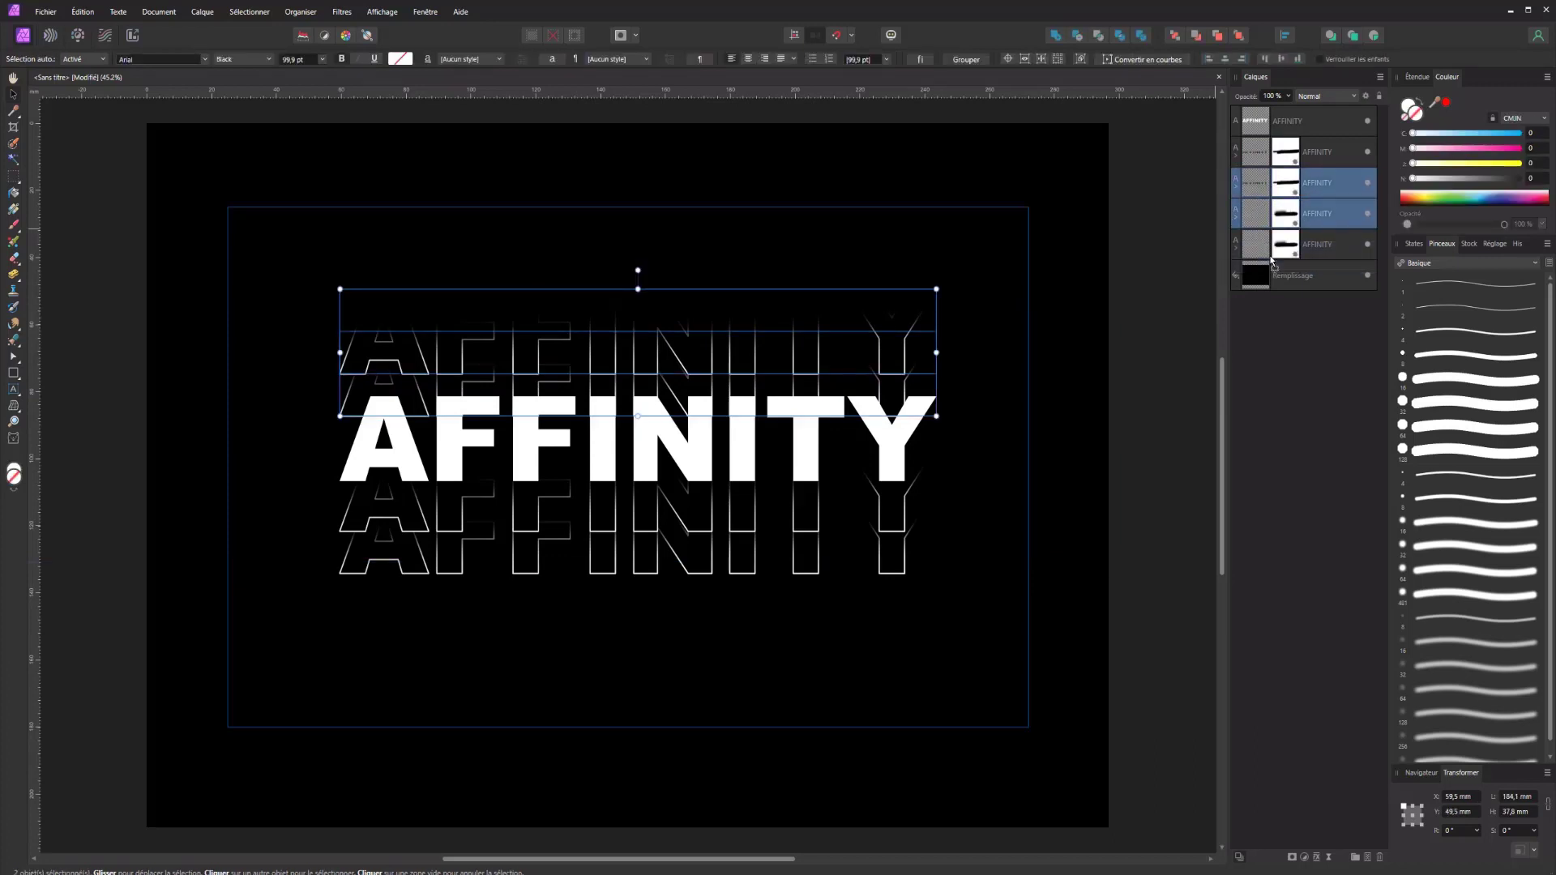
# Shift only the topmost outlined copy's mask down to about X -57.6 mm, Y 38.5 mm, fading the lower part of its letters.
pyautogui.click(1285, 224)
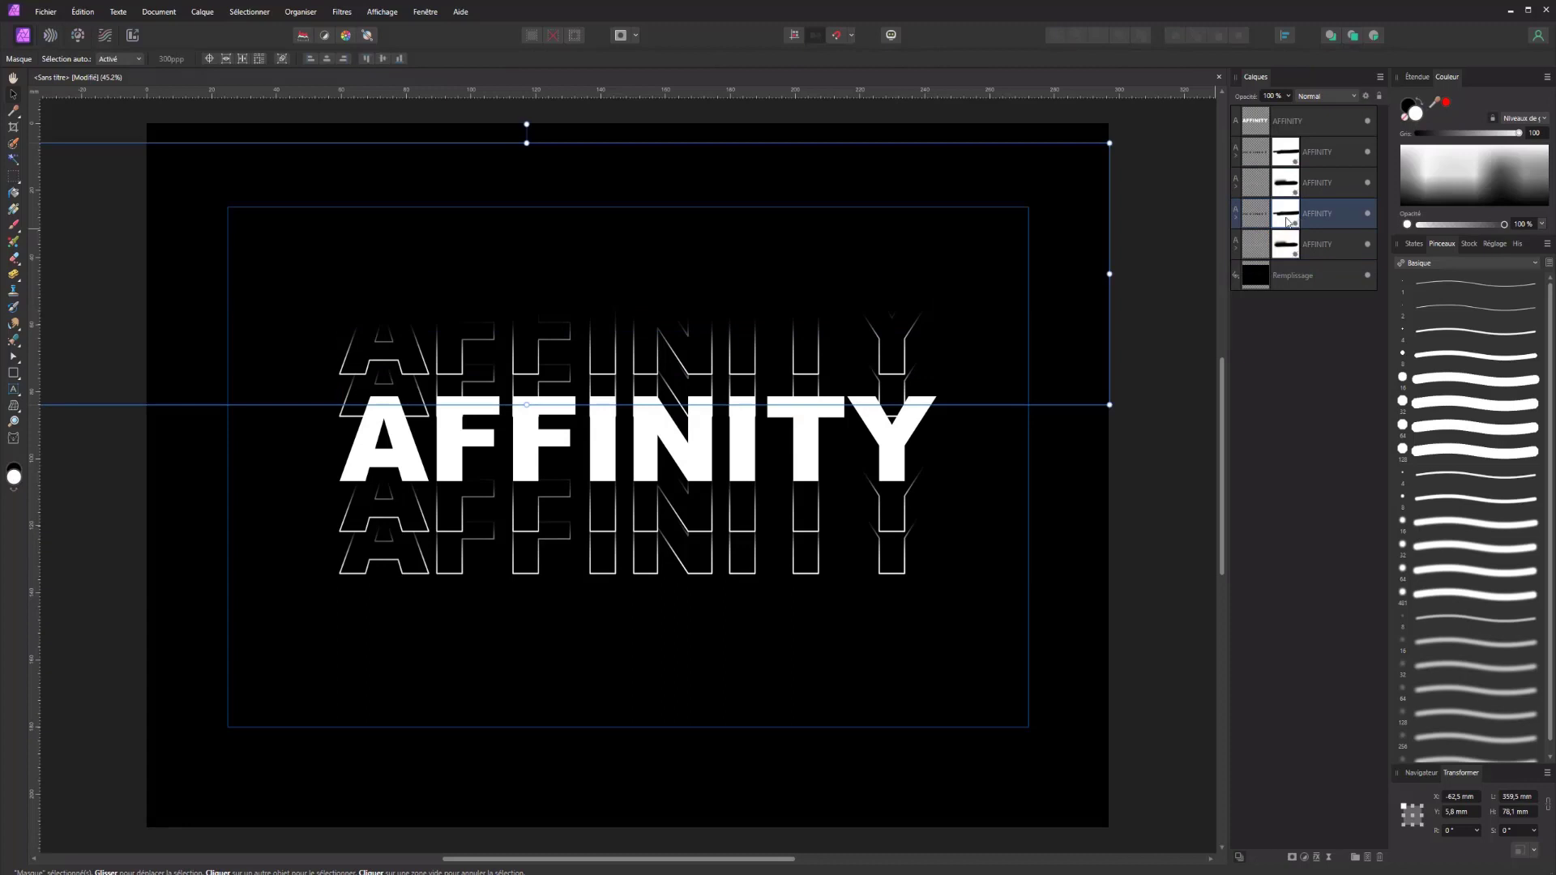
pyautogui.click(1237, 222)
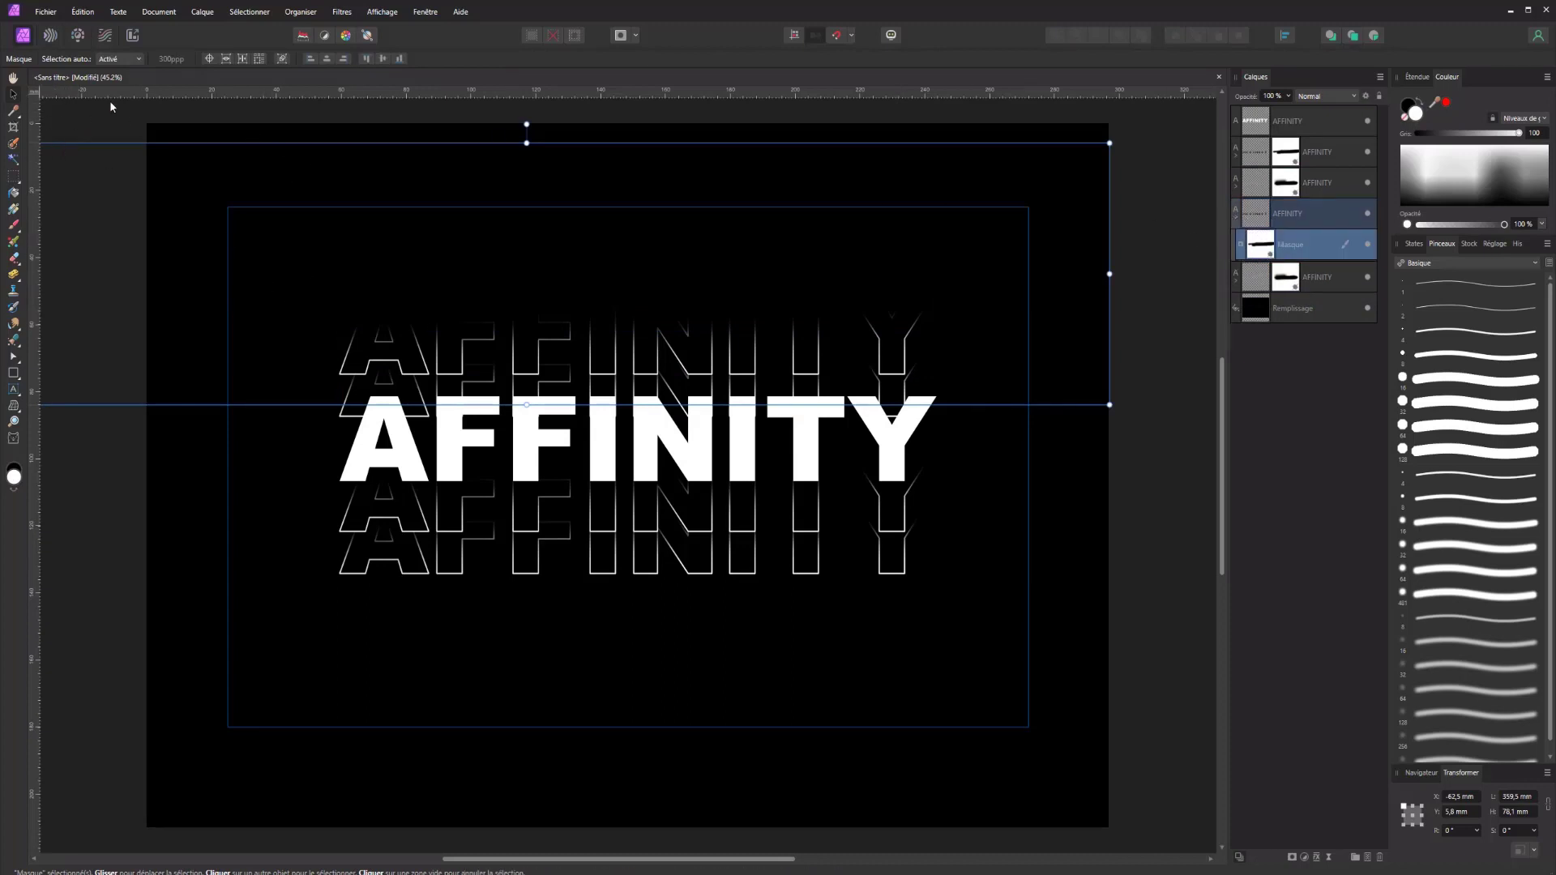
pyautogui.doubleClick(1305, 245)
pyautogui.press('Escape')
pyautogui.moveTo(959, 405); pyautogui.dragTo(997, 487)
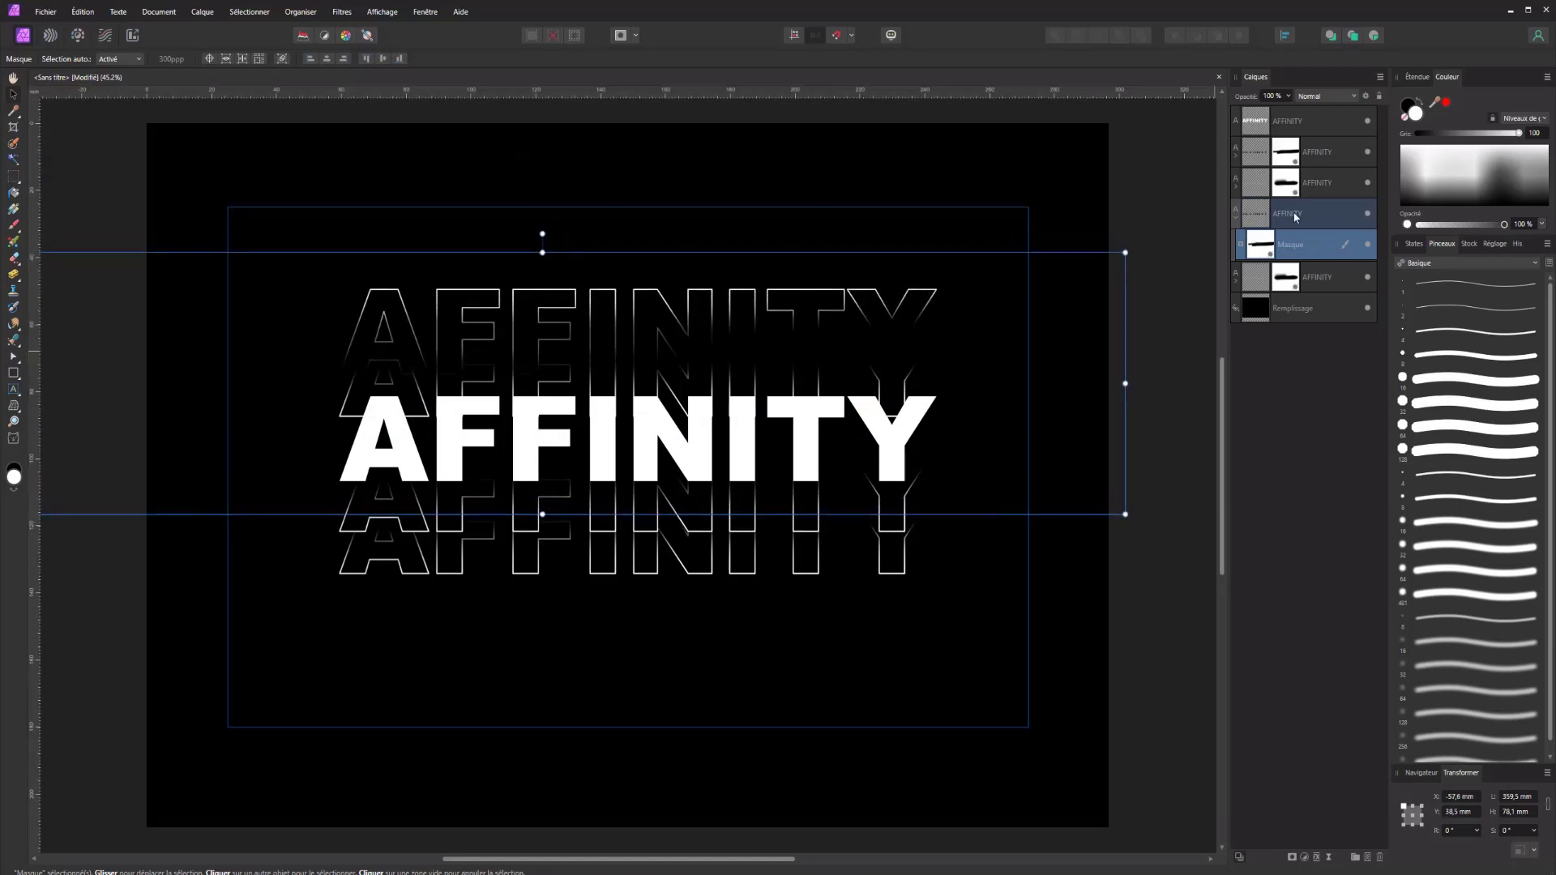
# Stack the second outlined copy above the topmost copy's layer and fill it black with all CMYK values at 100.
pyautogui.click(1246, 282)
pyautogui.moveTo(1269, 279); pyautogui.dragTo(1266, 202)
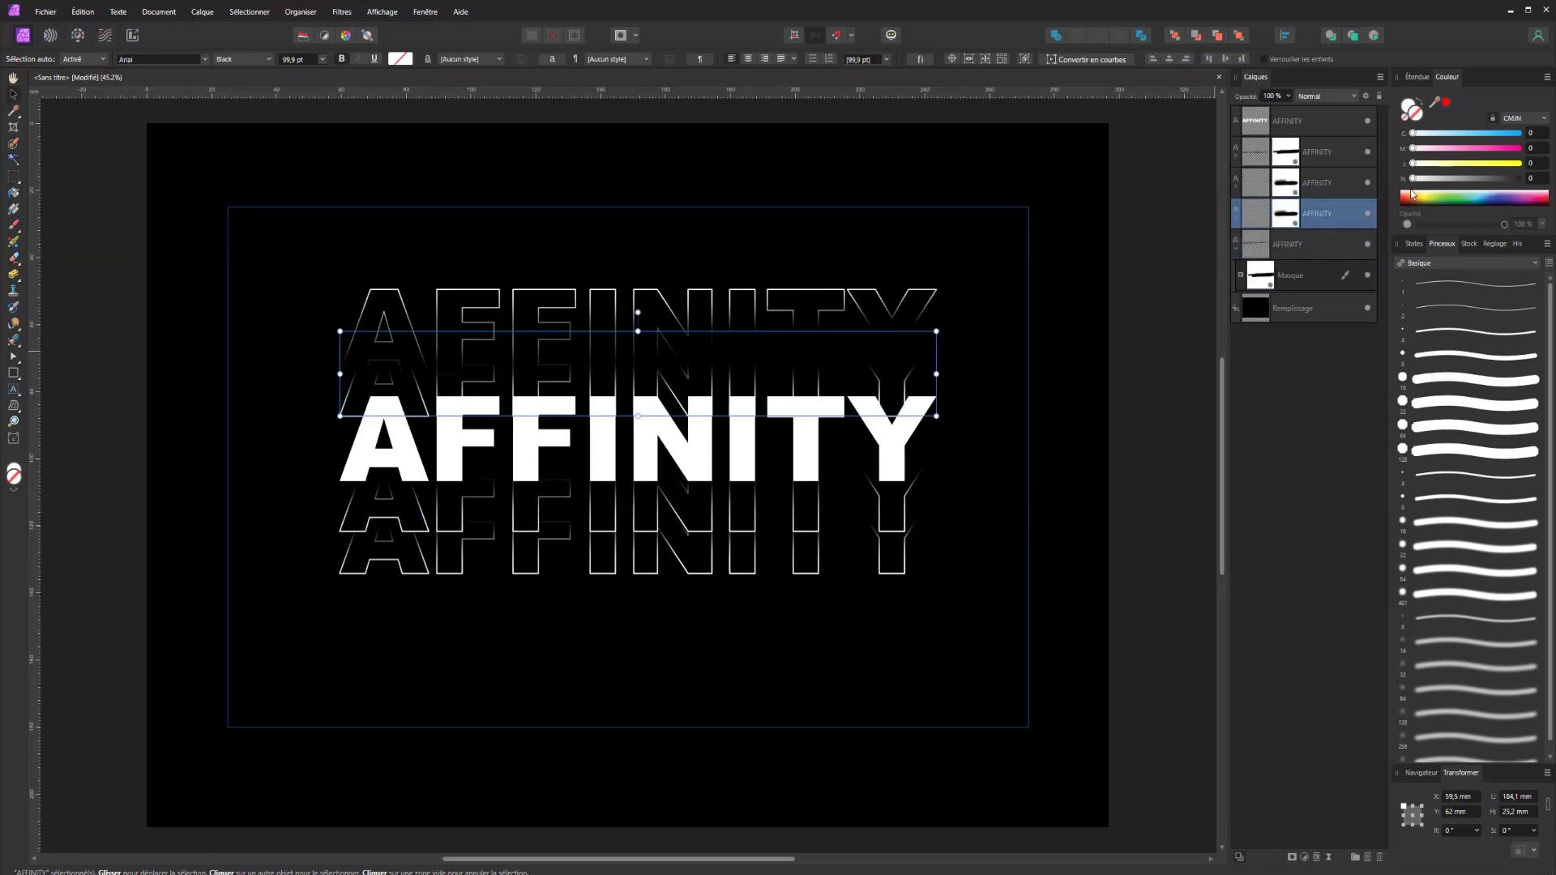
pyautogui.moveTo(1413, 179); pyautogui.dragTo(1524, 164)
pyautogui.moveTo(1413, 148)
pyautogui.mouseDown()
pyautogui.moveTo(1524, 148)
pyautogui.moveTo(1524, 133)
pyautogui.mouseUp()
# Raise the second outlined copy to about Y 57.5 mm and shift its mask straight down to fade its lower part.
pyautogui.moveTo(745, 353)
pyautogui.mouseDown()
pyautogui.moveTo(744, 318)
pyautogui.moveTo(743, 368)
pyautogui.moveTo(739, 353)
pyautogui.mouseUp()
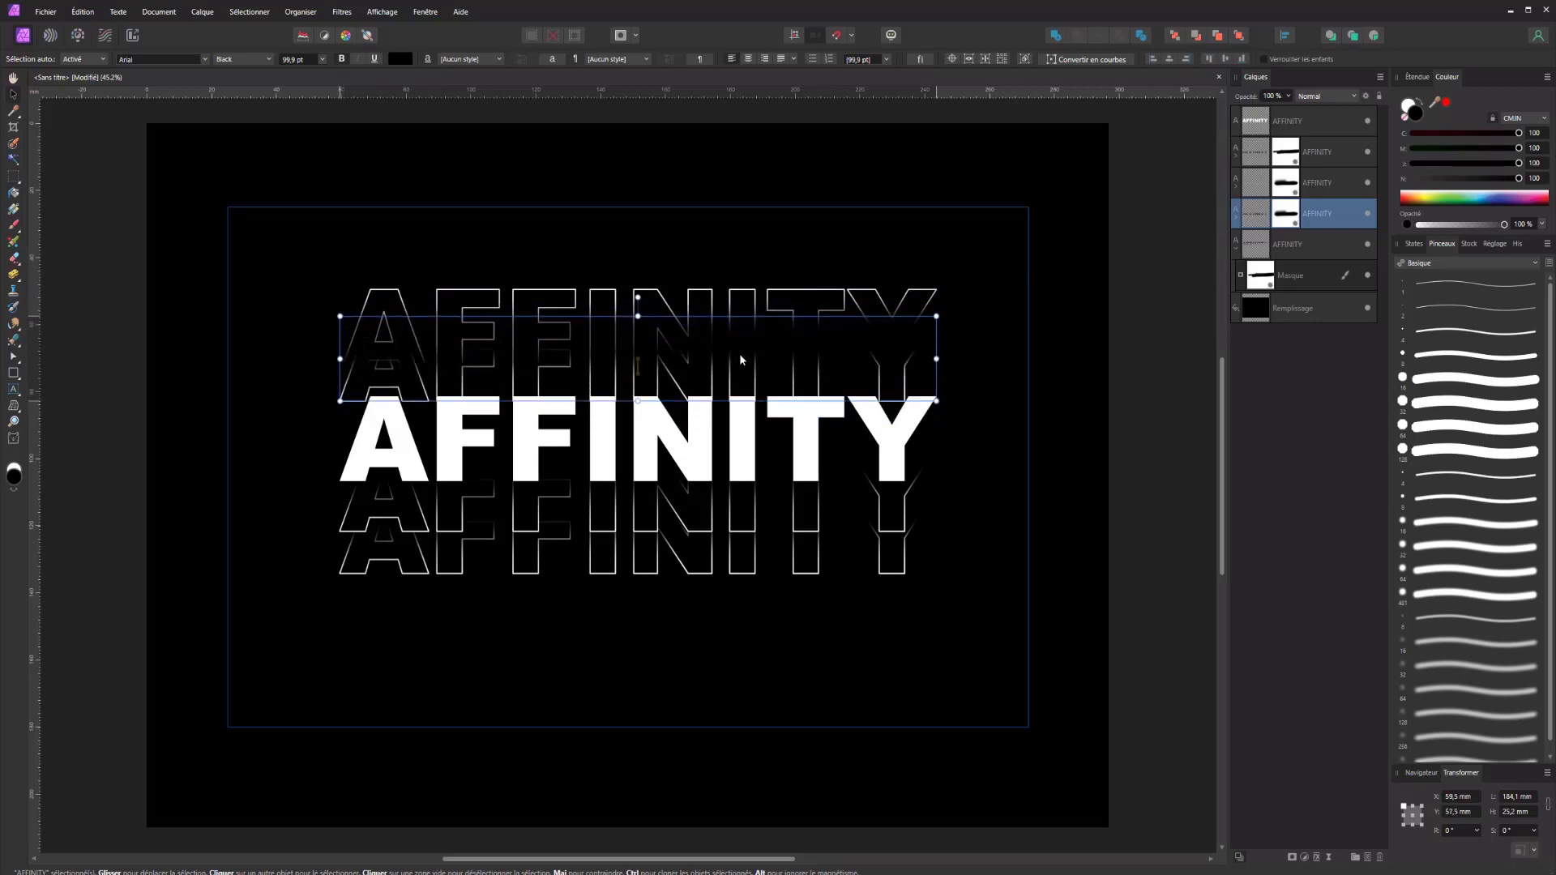
pyautogui.click(1238, 219)
pyautogui.click(1279, 248)
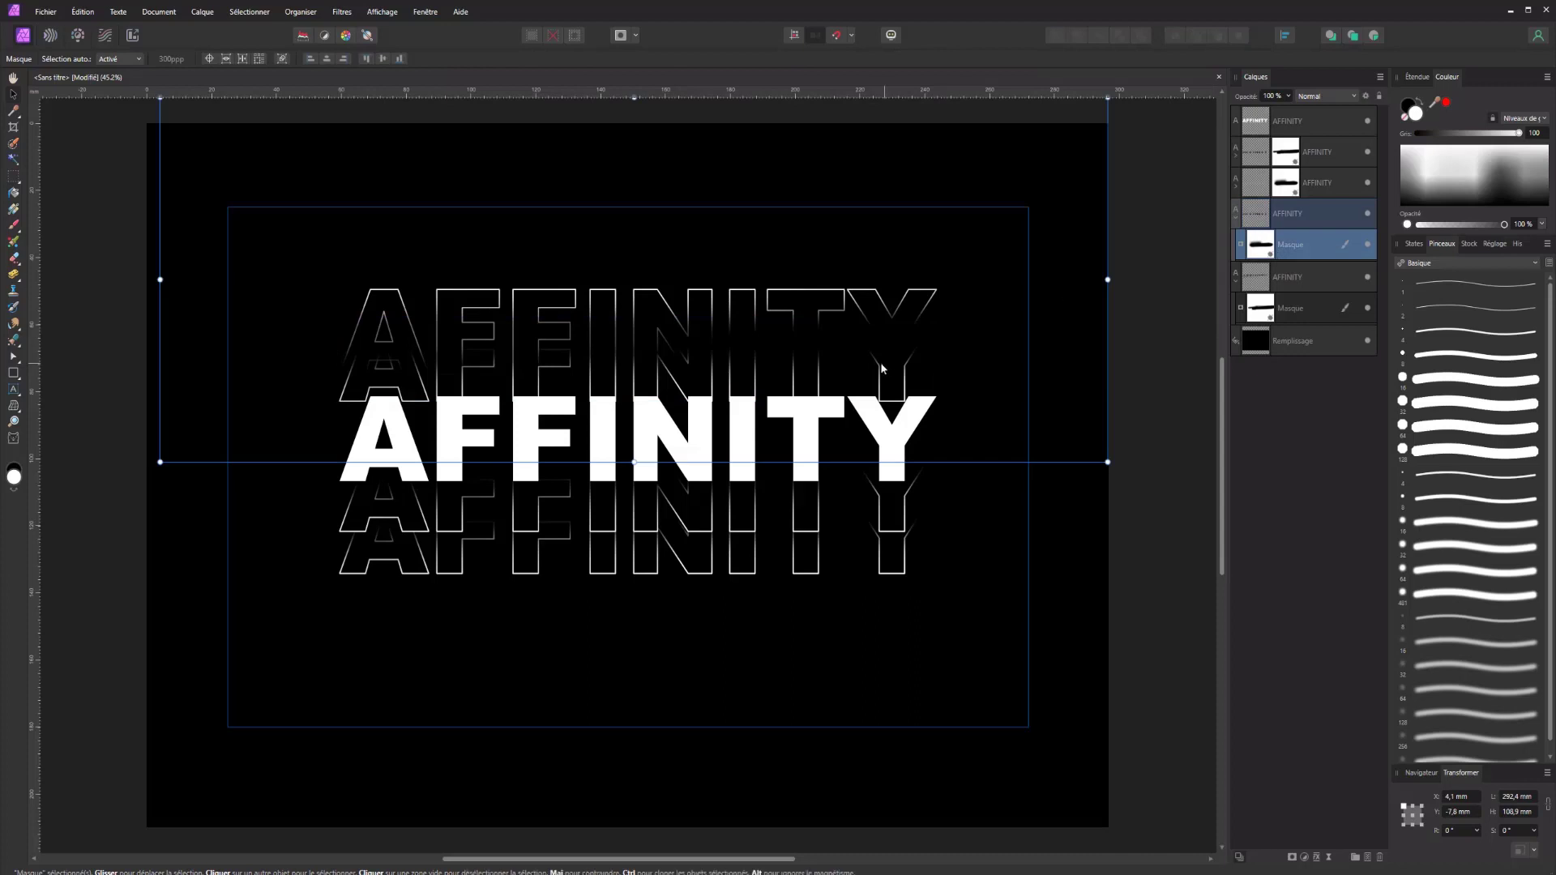
pyautogui.moveTo(875, 390); pyautogui.dragTo(897, 498)
pyautogui.click(1284, 222)
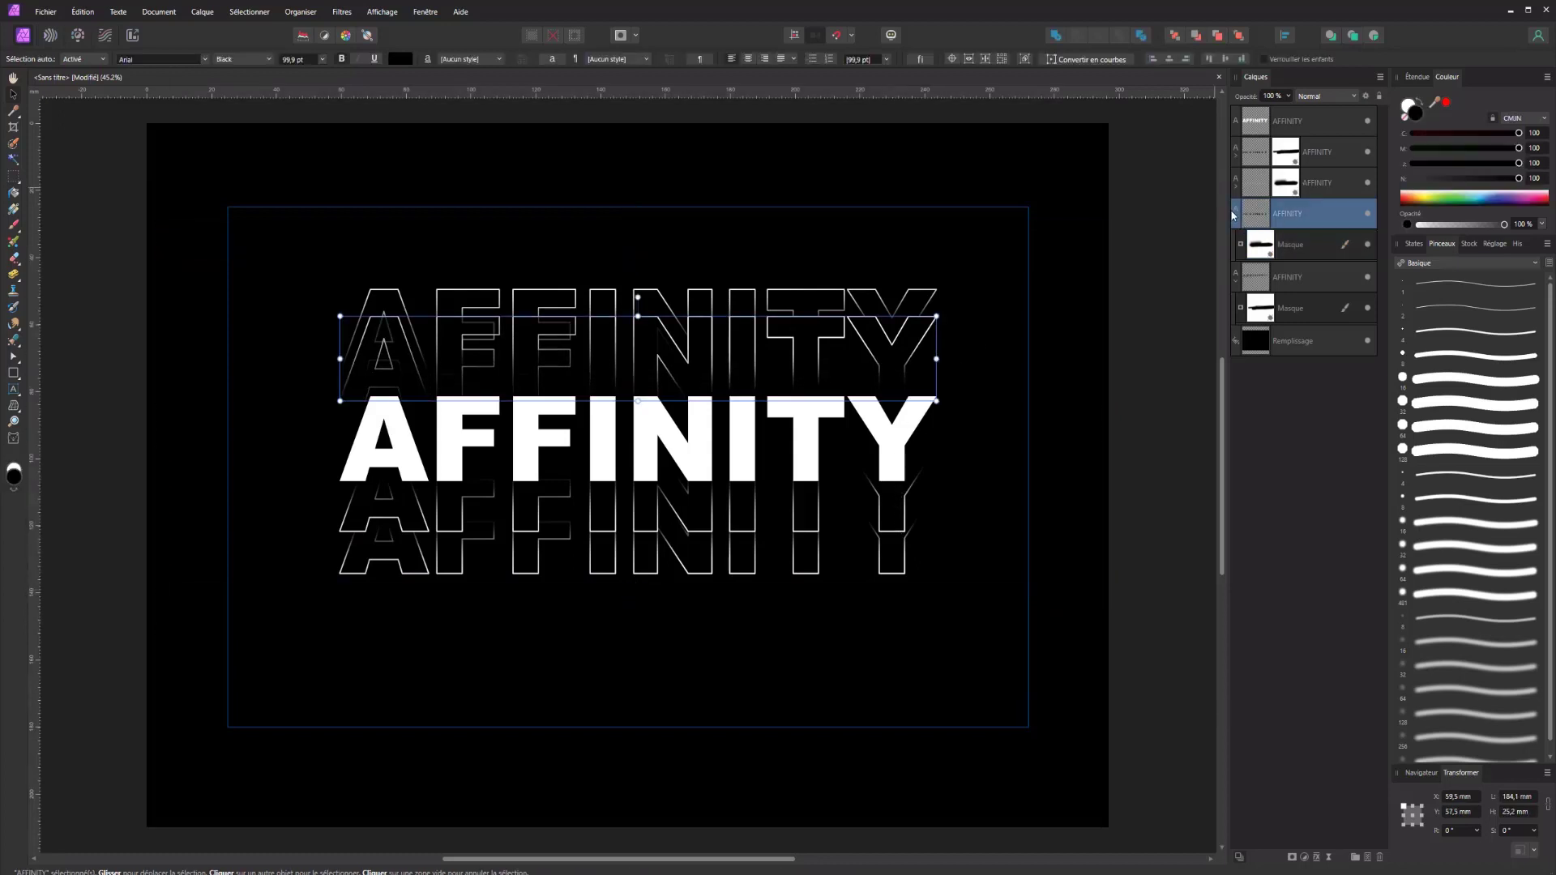
# Move the topmost outlined copy straight up to about Y 30.4 mm, separating it from the second copy.
pyautogui.click(1368, 214)
pyautogui.click(1369, 214)
pyautogui.click(1368, 278)
pyautogui.click(1369, 279)
pyautogui.click(1315, 284)
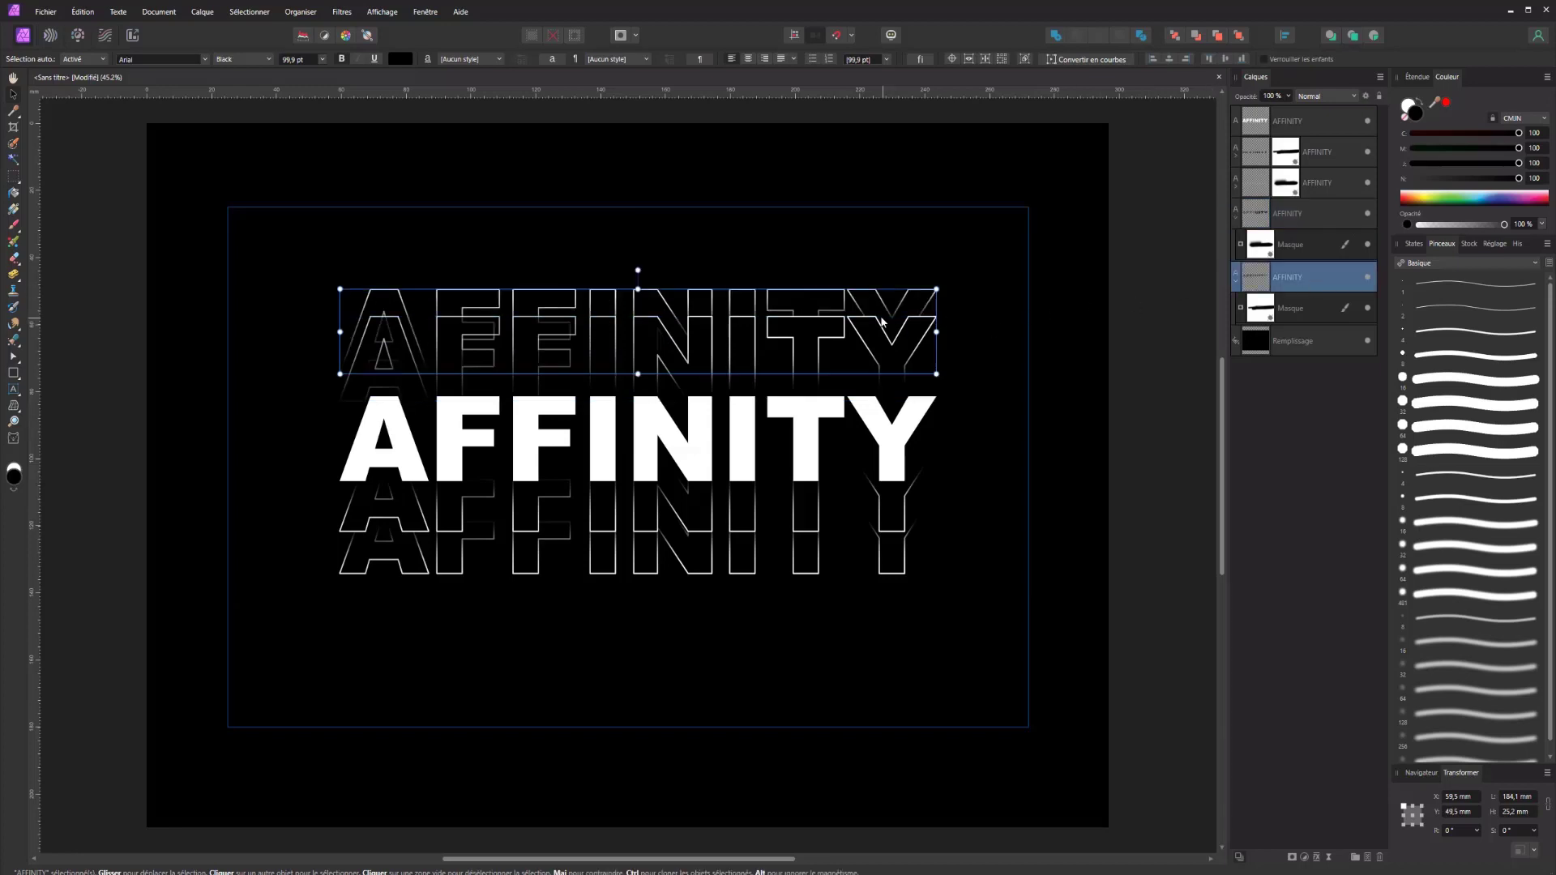
pyautogui.moveTo(884, 309); pyautogui.dragTo(896, 275)
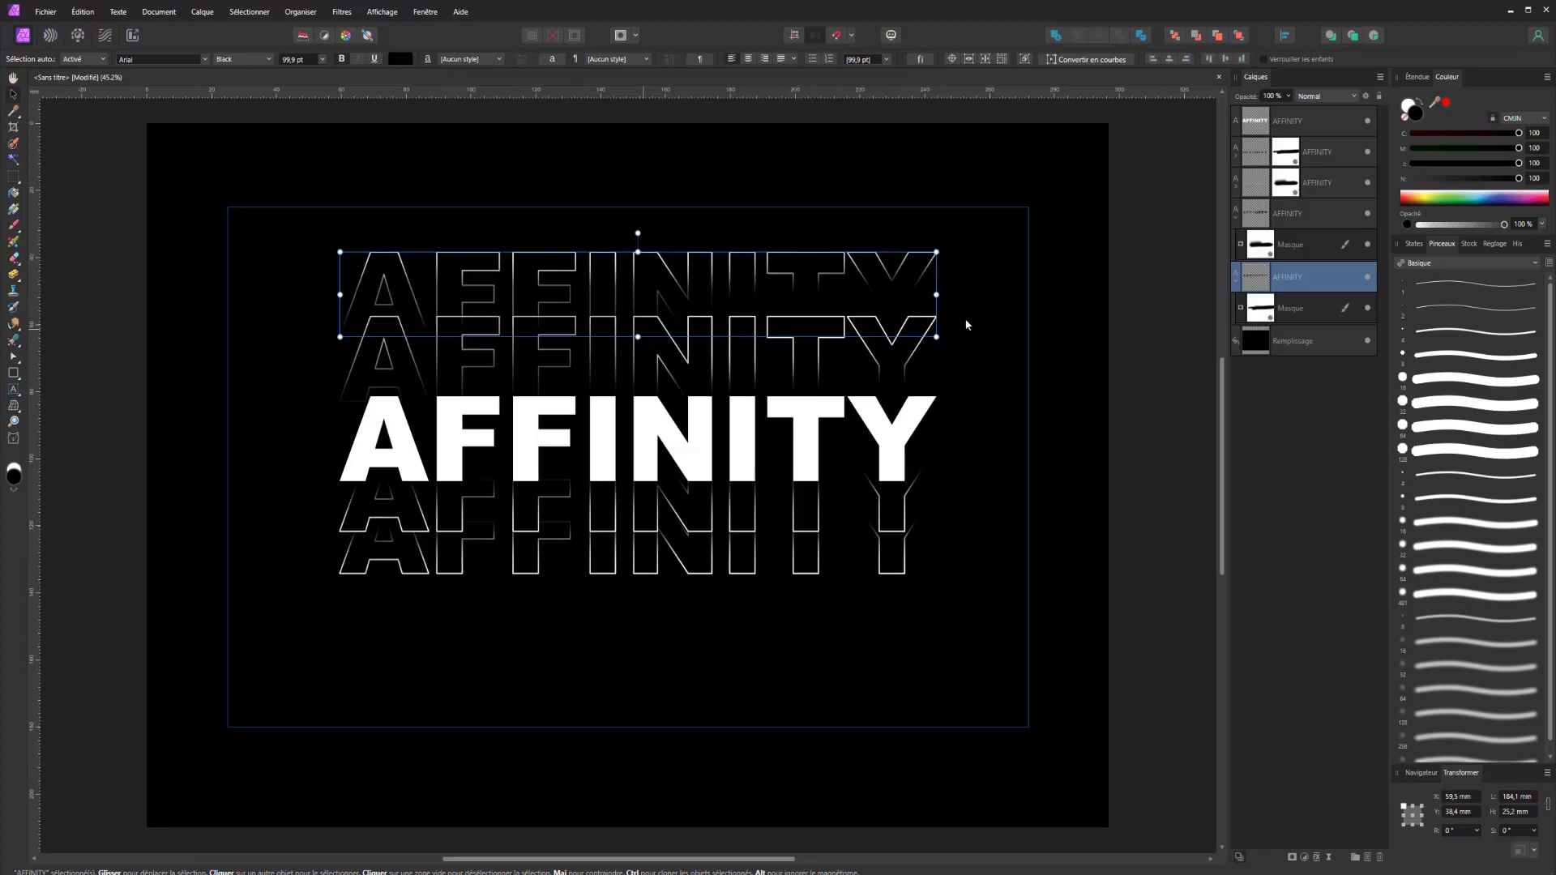
# Nudge the second outlined copy's mask straight up to about Y 29.1 mm to adjust the fade above the solid word.
pyautogui.click(1293, 244)
pyautogui.click(1296, 213)
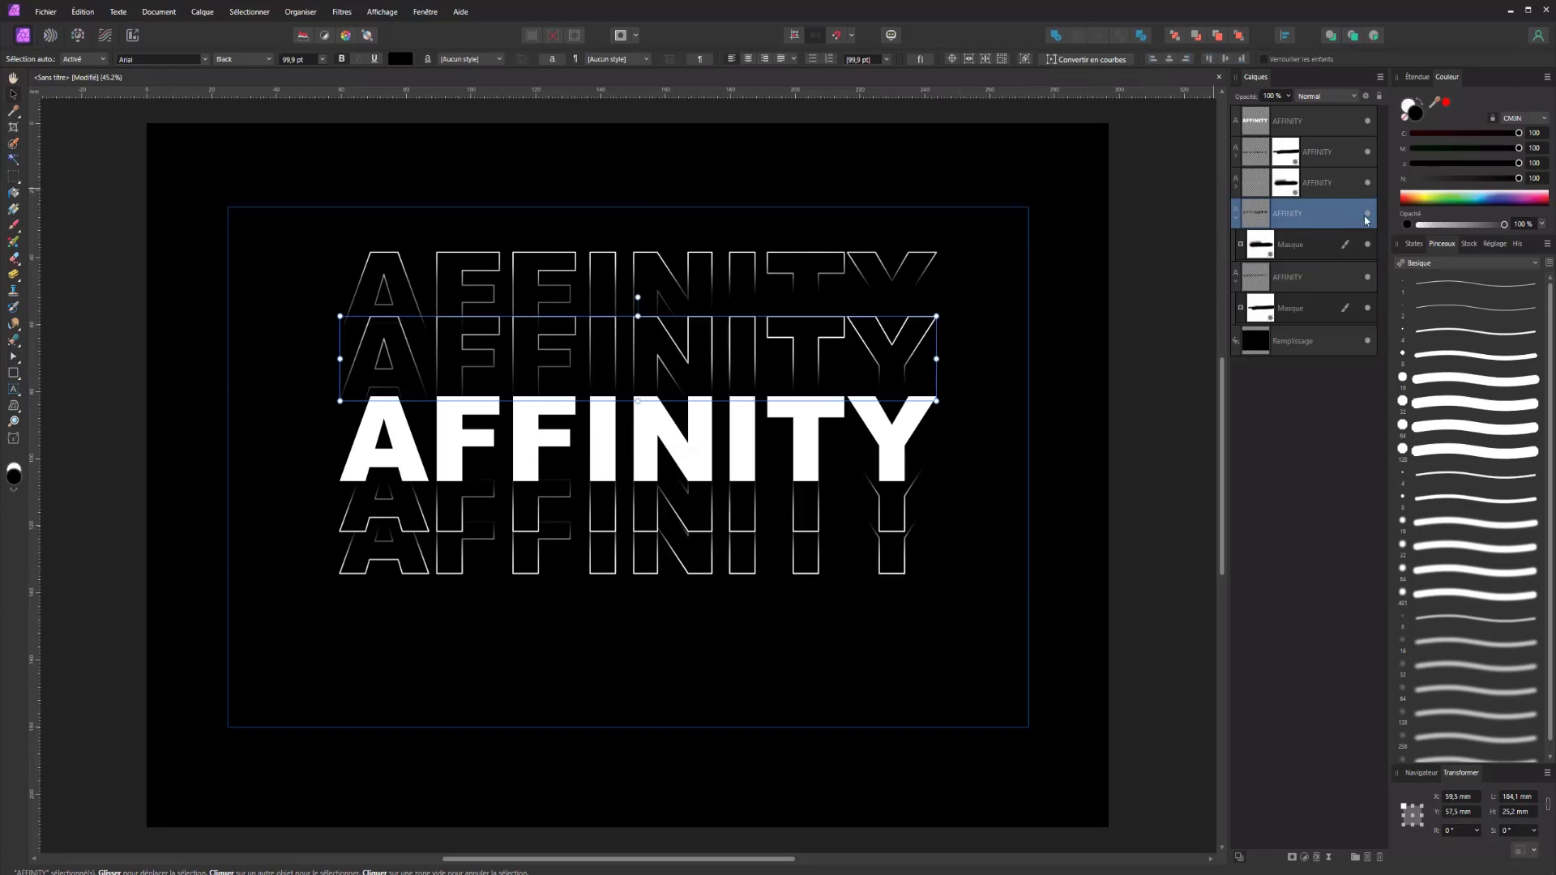
pyautogui.moveTo(806, 339)
pyautogui.mouseDown()
pyautogui.moveTo(810, 294)
pyautogui.moveTo(796, 350)
pyautogui.moveTo(808, 334)
pyautogui.mouseUp()
pyautogui.click(1265, 243)
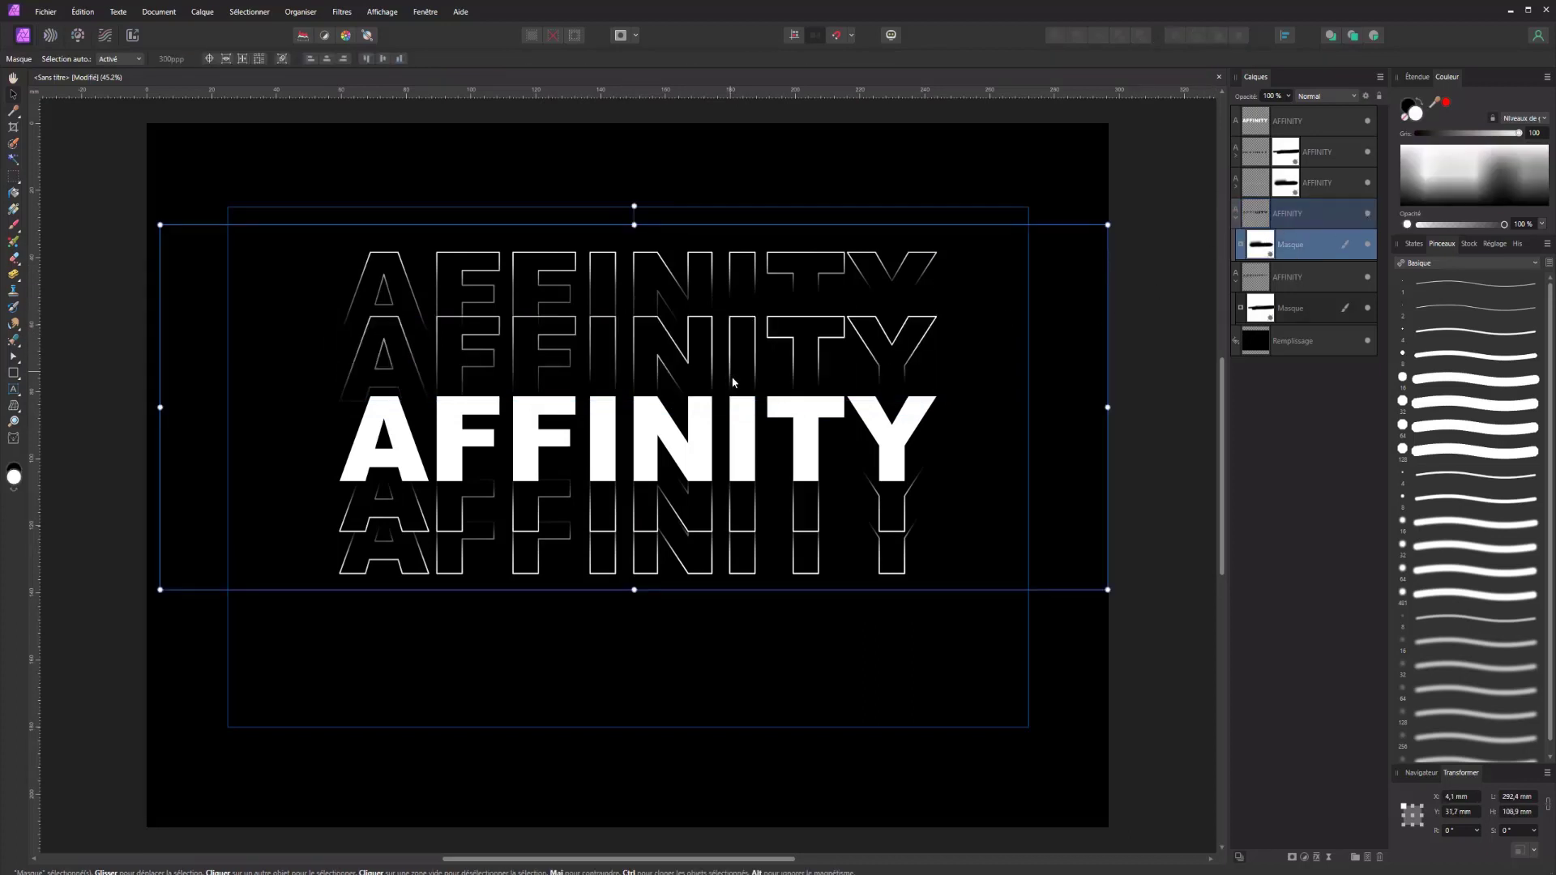
pyautogui.moveTo(733, 382); pyautogui.dragTo(731, 372)
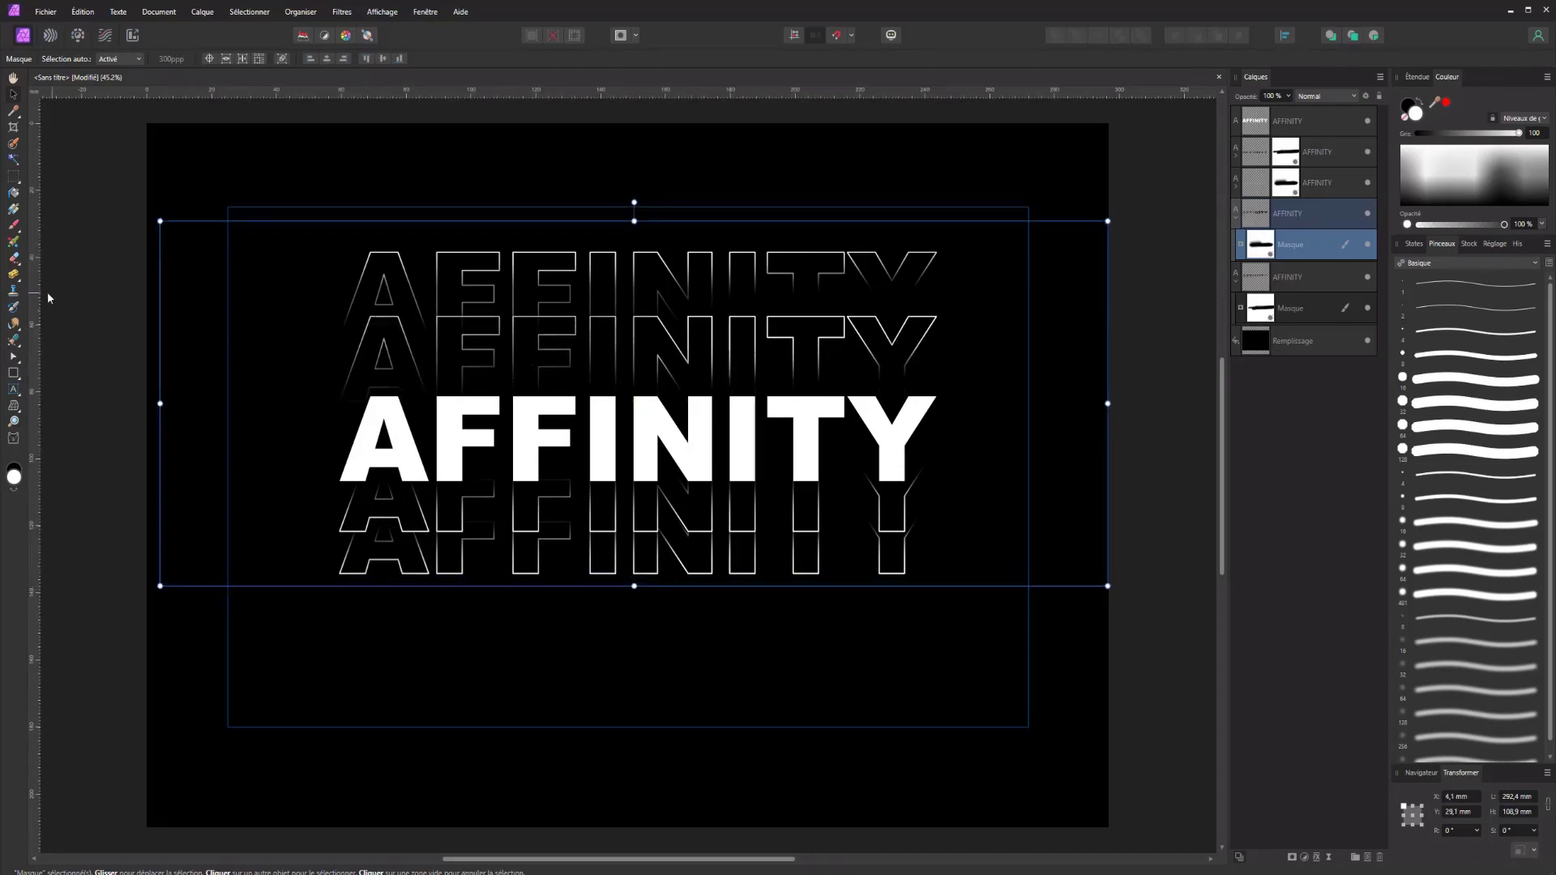
pyautogui.click(10, 241)
pyautogui.press('x')
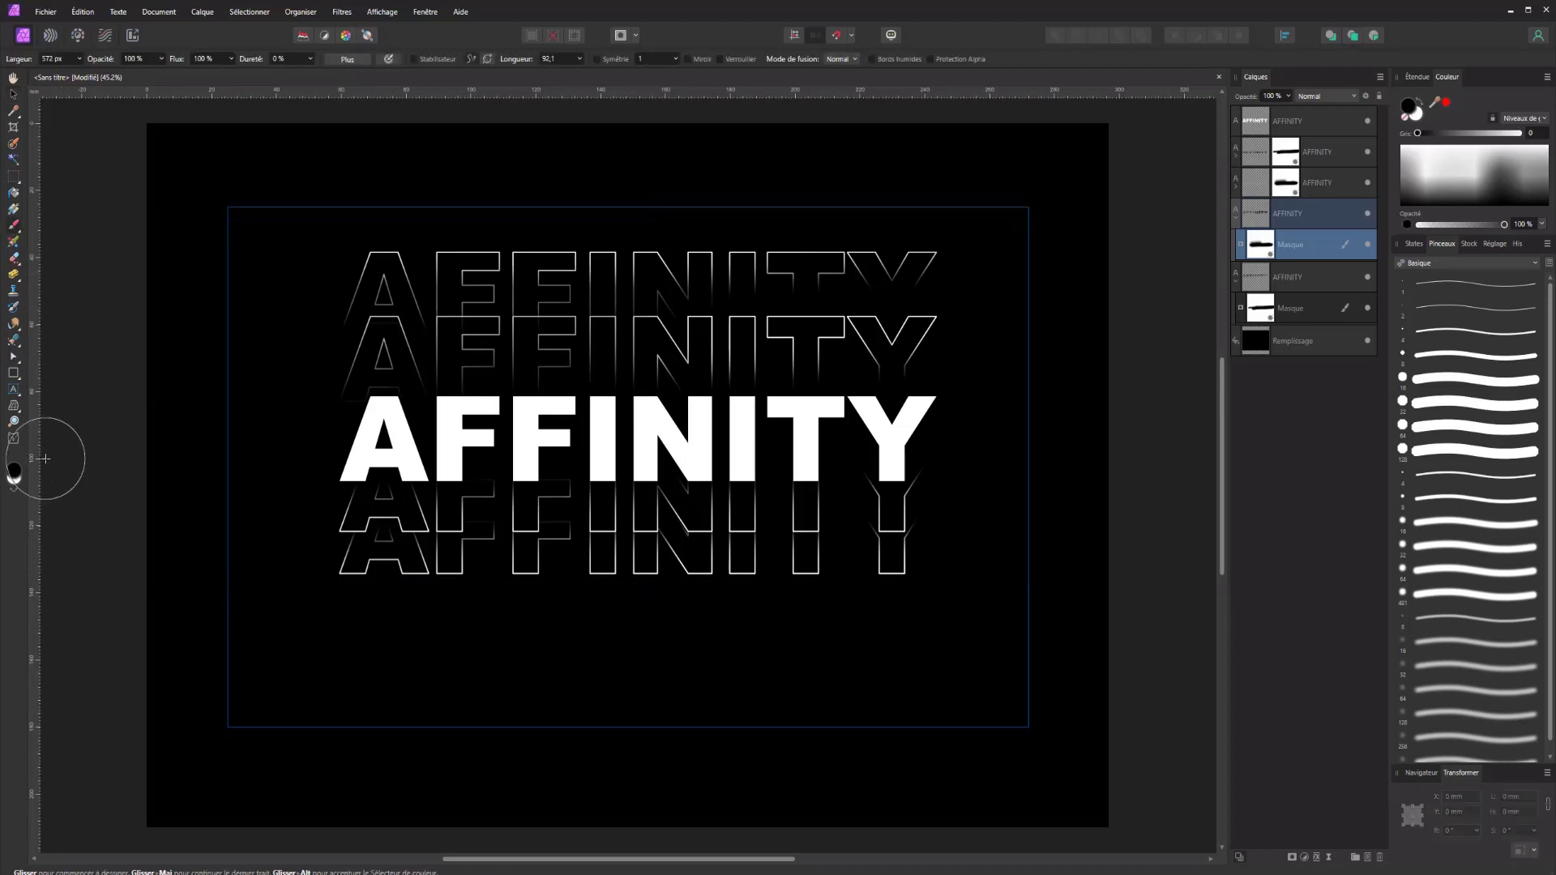
pyautogui.doubleClick(11, 496)
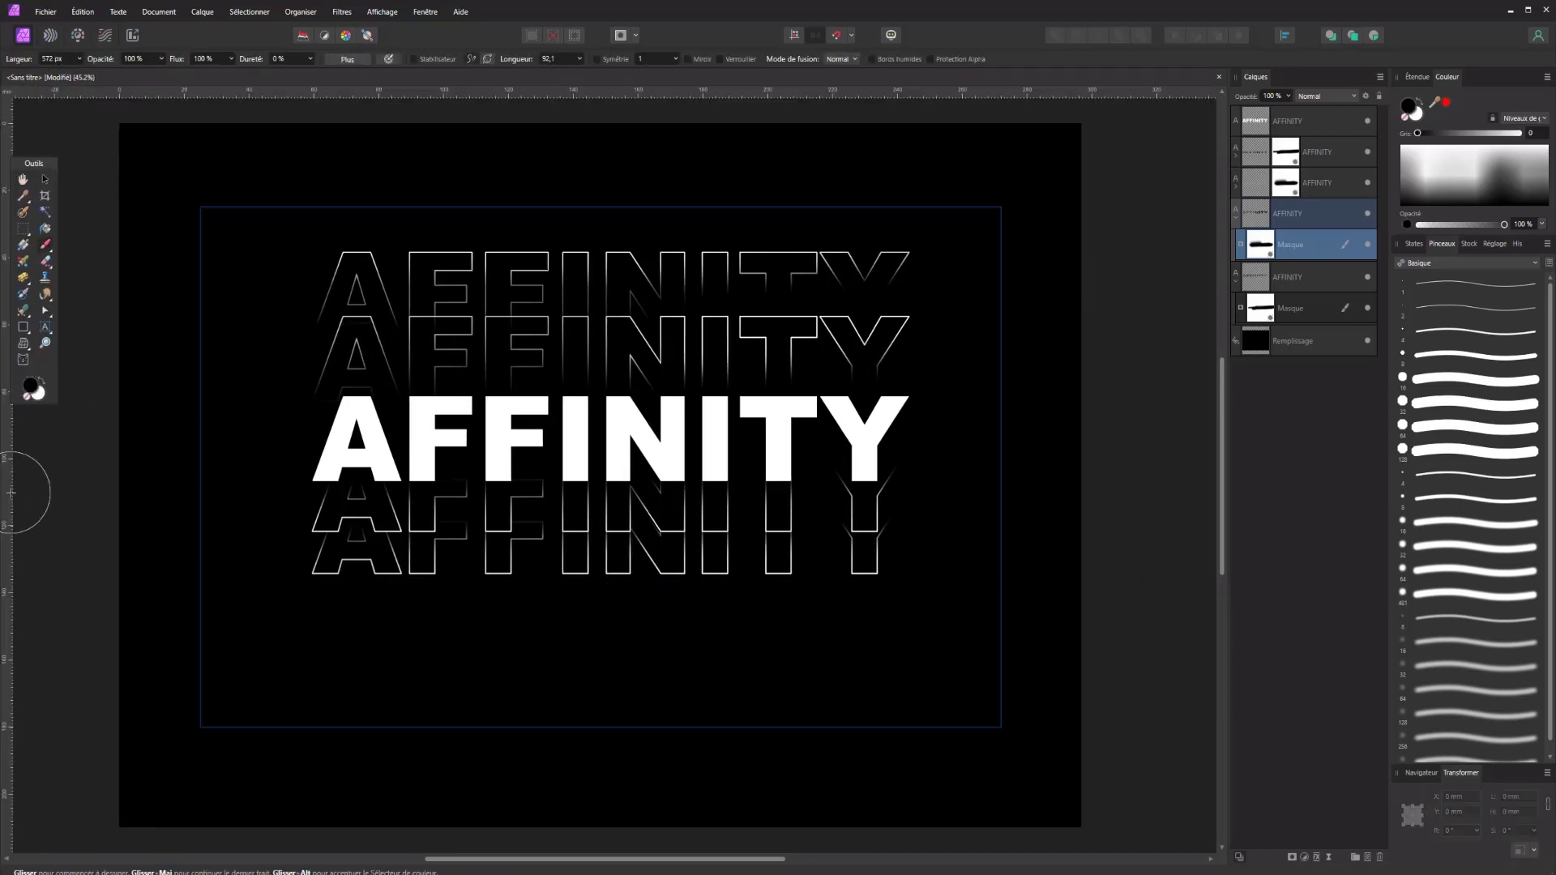
pyautogui.doubleClick(37, 164)
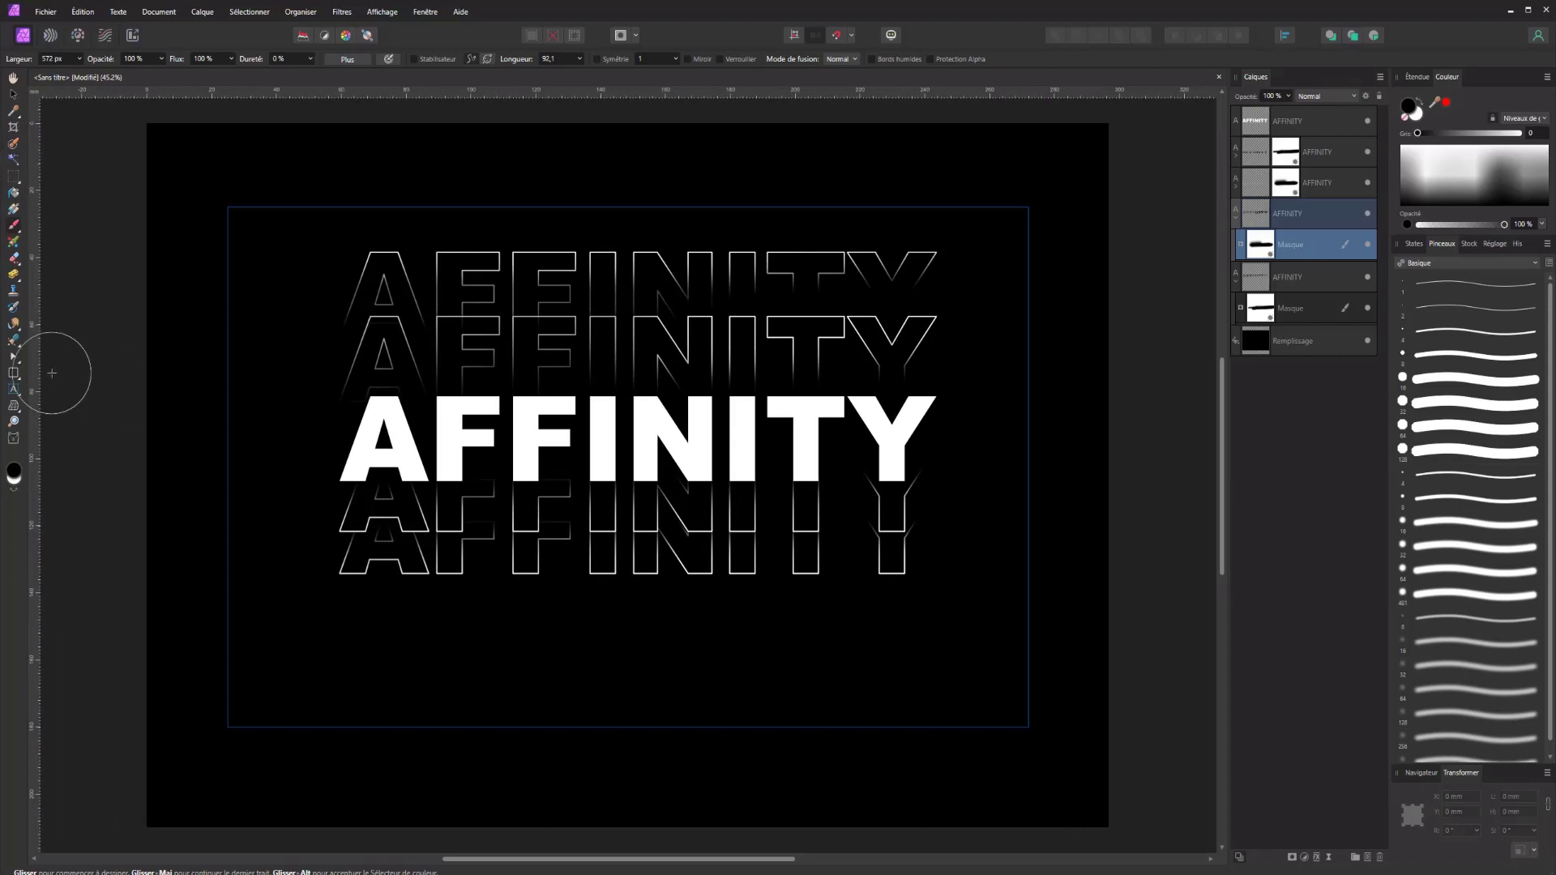
pyautogui.click(14, 492)
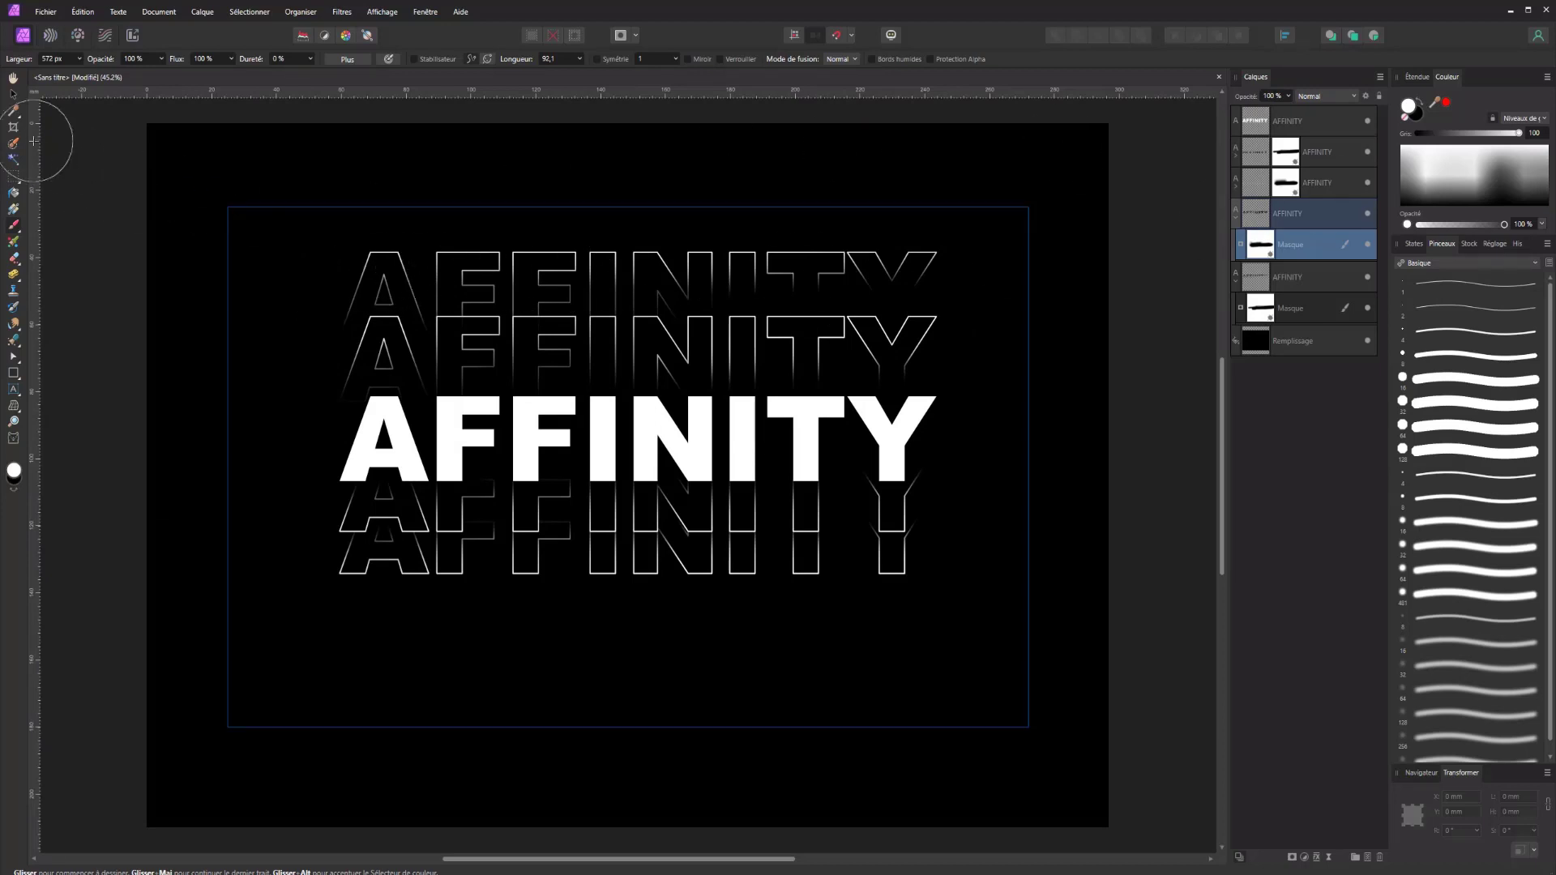
pyautogui.press('v')
# Group all four outlined AFFINITY texts, leaving the solid word and the black fill layer outside the group.
pyautogui.click(1321, 154)
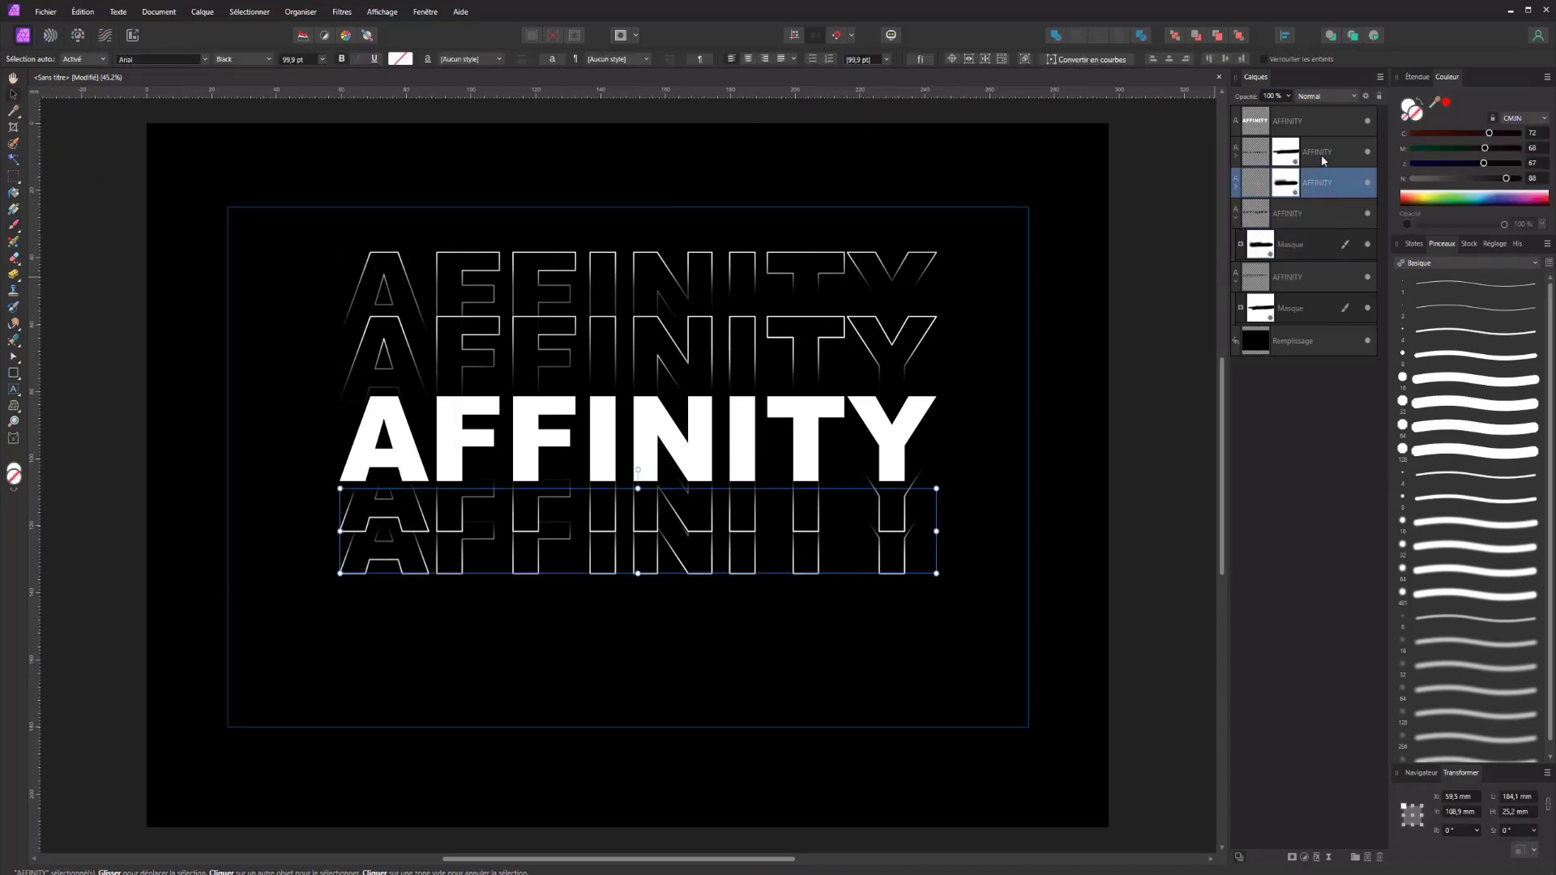
pyautogui.keyDown('shift'); pyautogui.click(1306, 284); pyautogui.keyUp('shift')
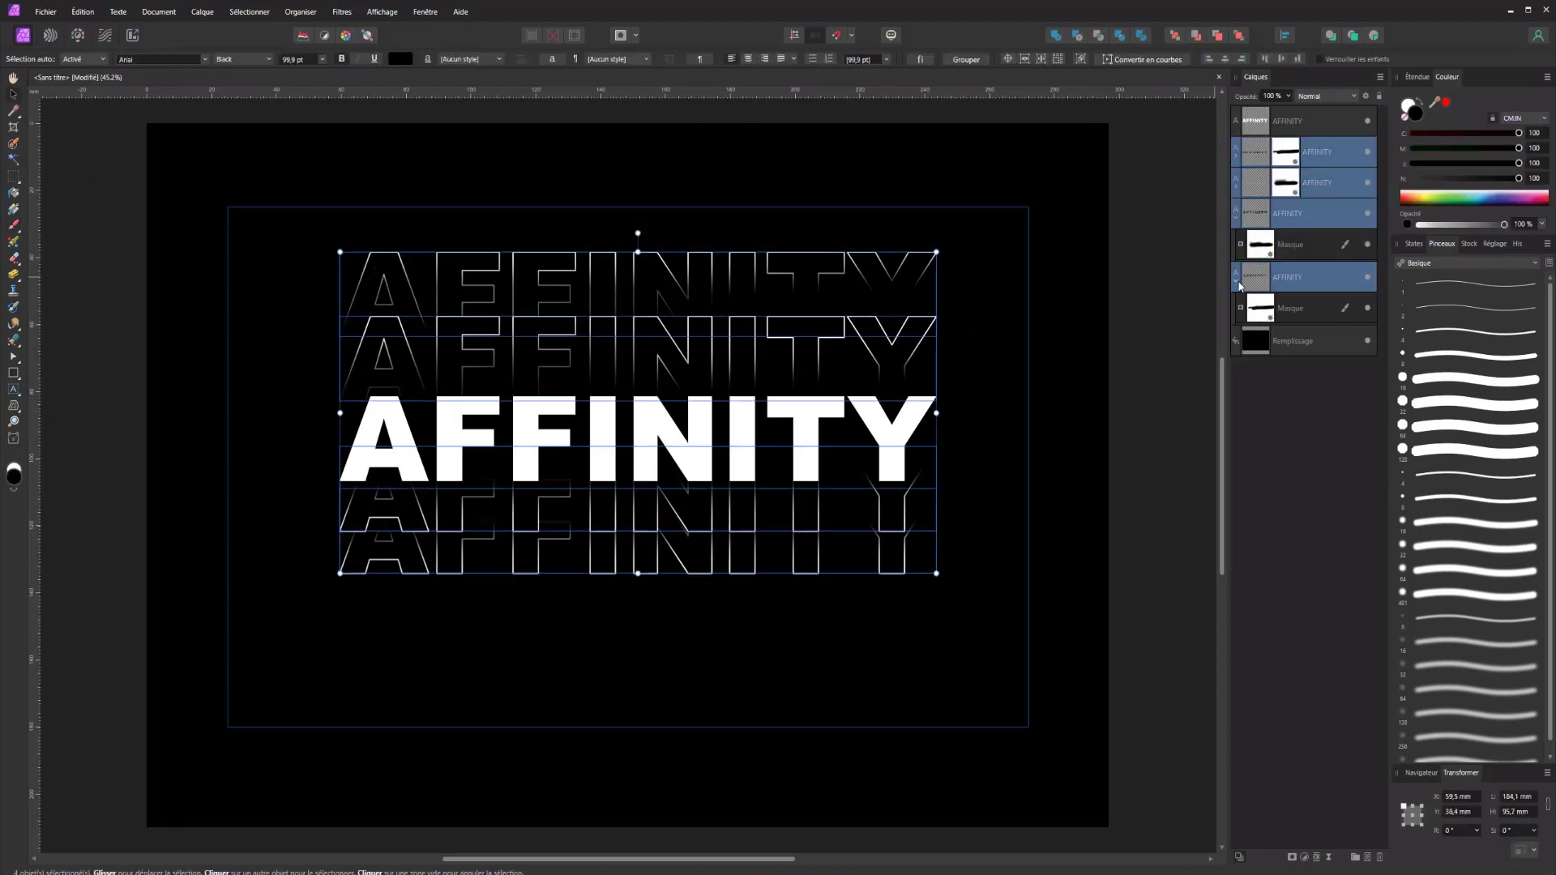
pyautogui.click(1238, 283)
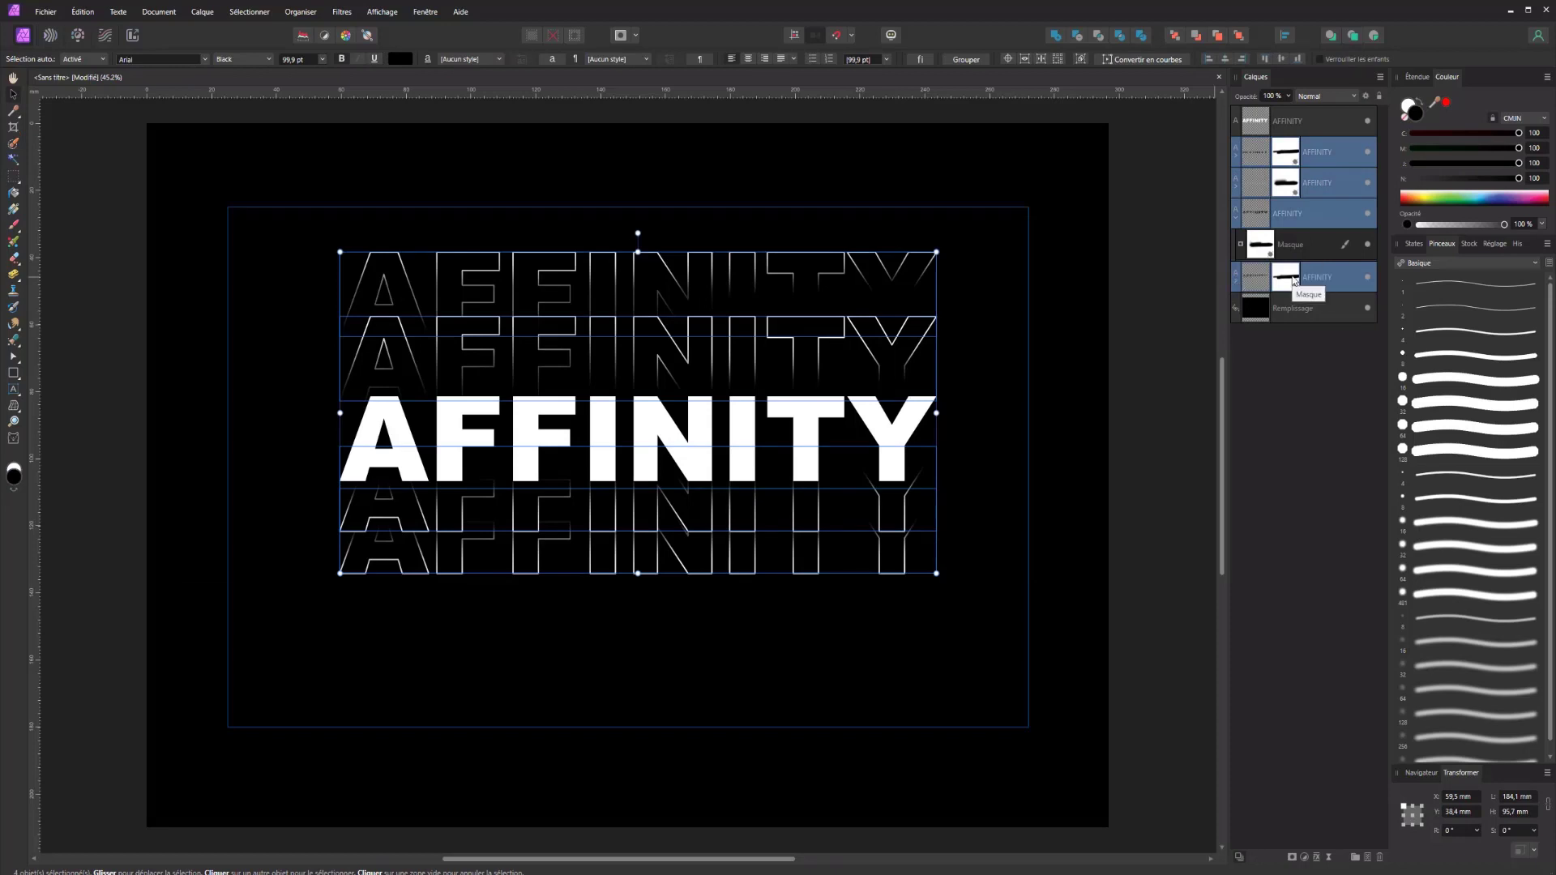
pyautogui.hotkey('ctrl', 'g')
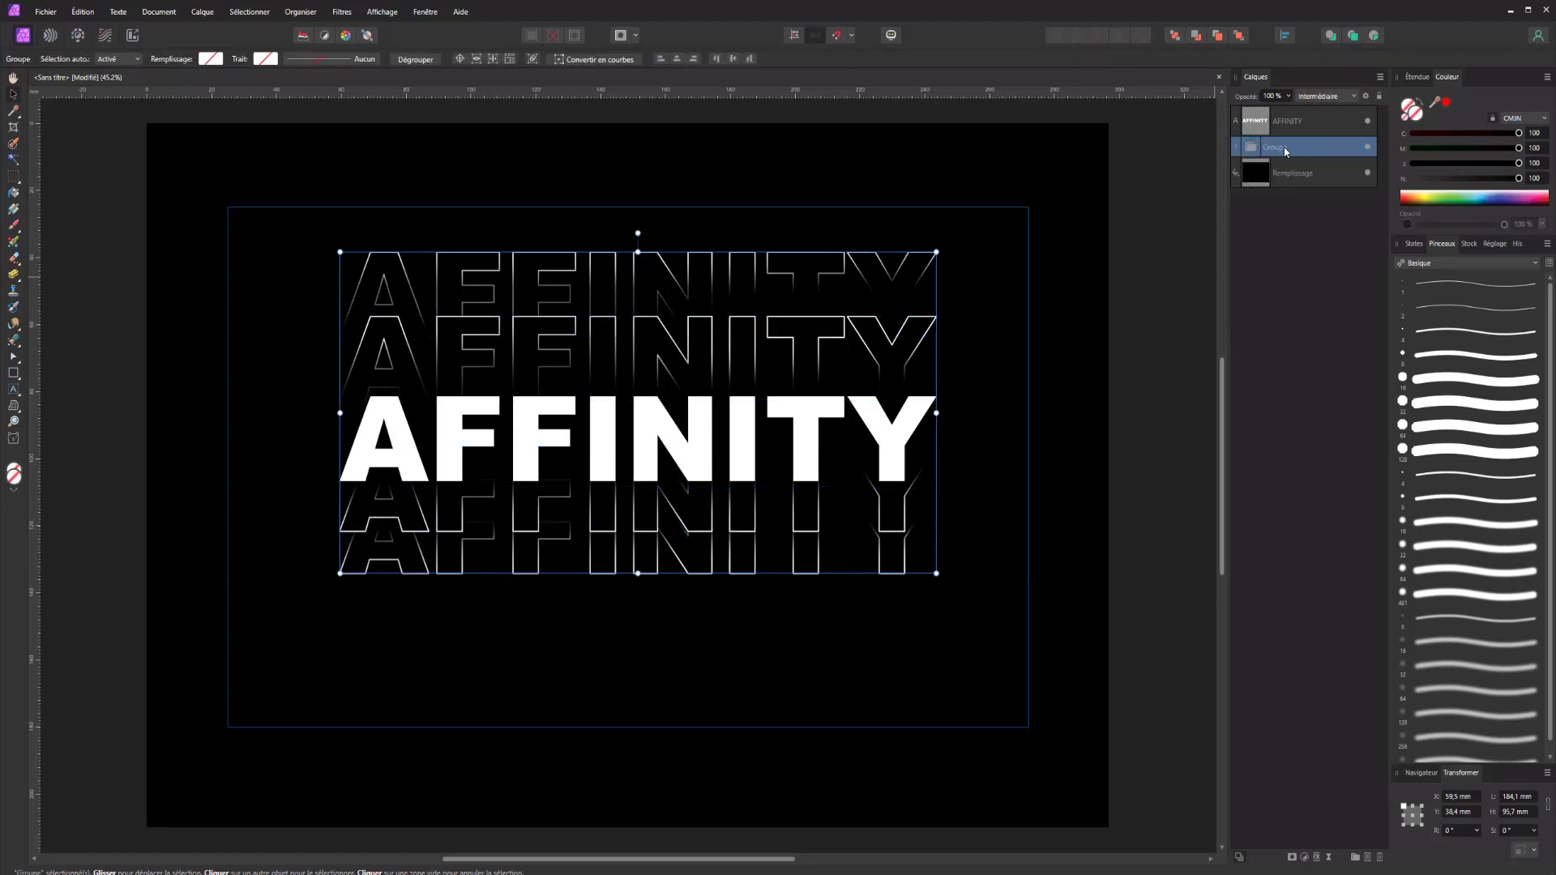
# Open the layer effects of the outlined text group and choose the gradient overlay effect.
pyautogui.doubleClick(1301, 150)
pyautogui.press('Escape')
pyautogui.click(1317, 857)
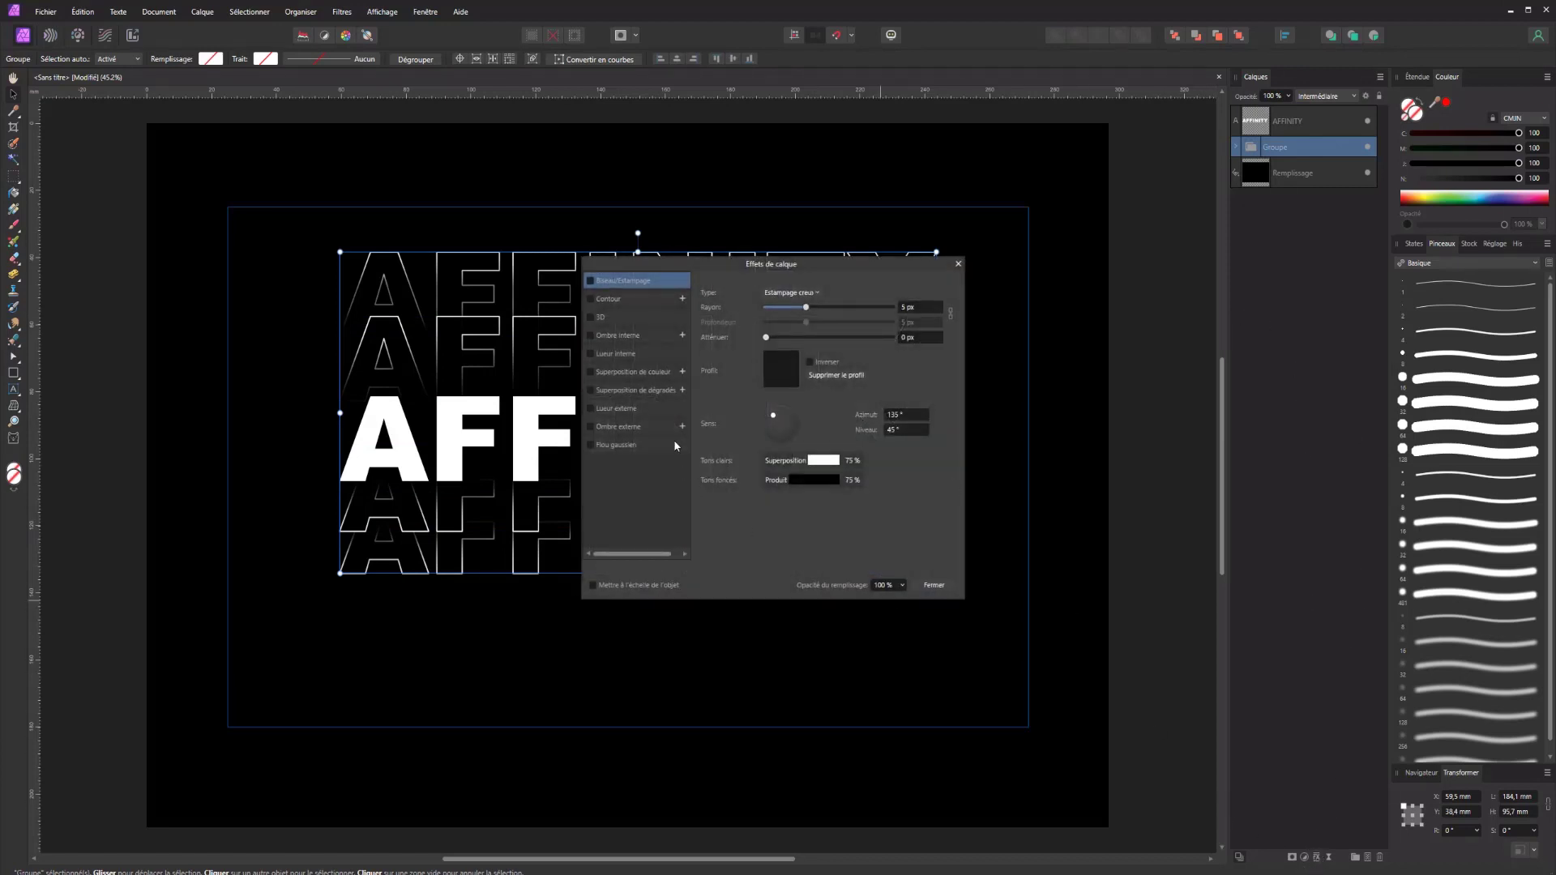
pyautogui.click(638, 391)
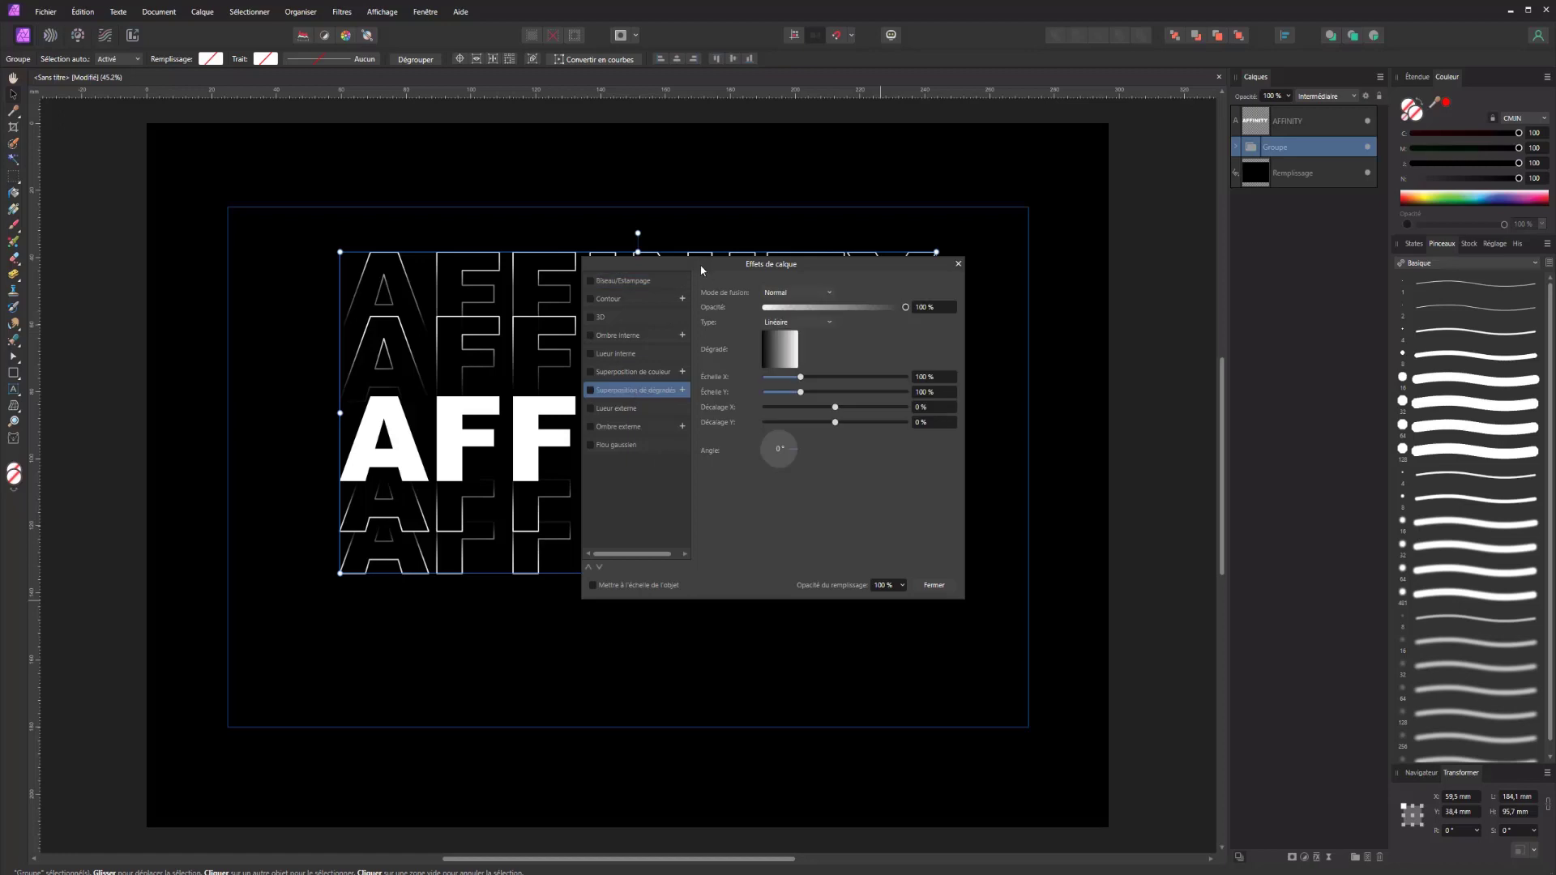
pyautogui.moveTo(702, 270); pyautogui.dragTo(1012, 261)
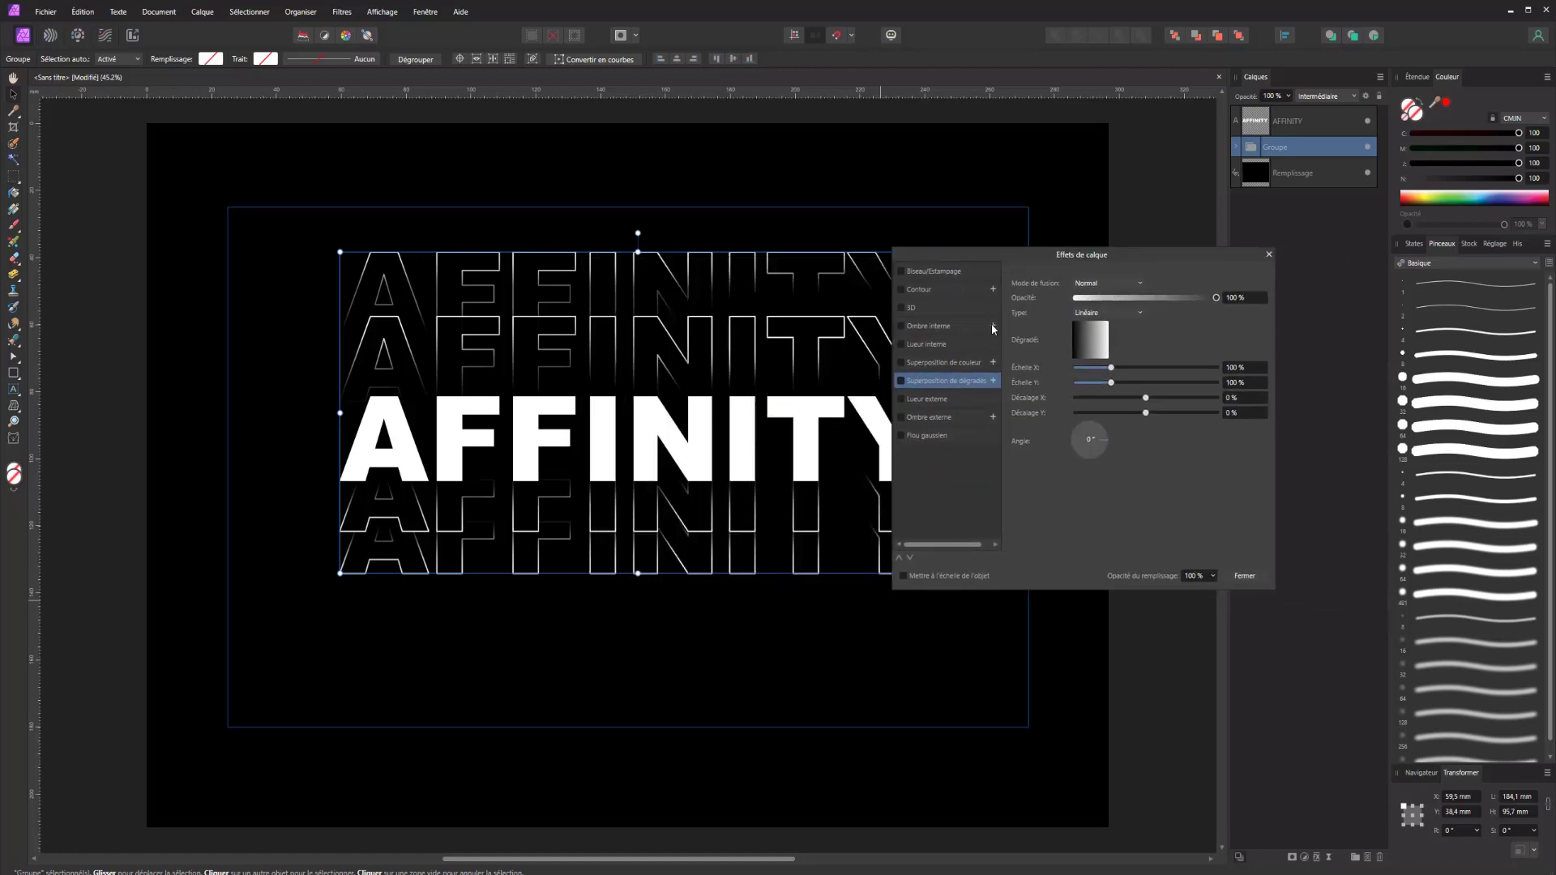
# Set the overlay gradient's start stop to pure cyan, with C at 100 and M, Y and K at 0.
pyautogui.click(1096, 339)
pyautogui.click(1001, 392)
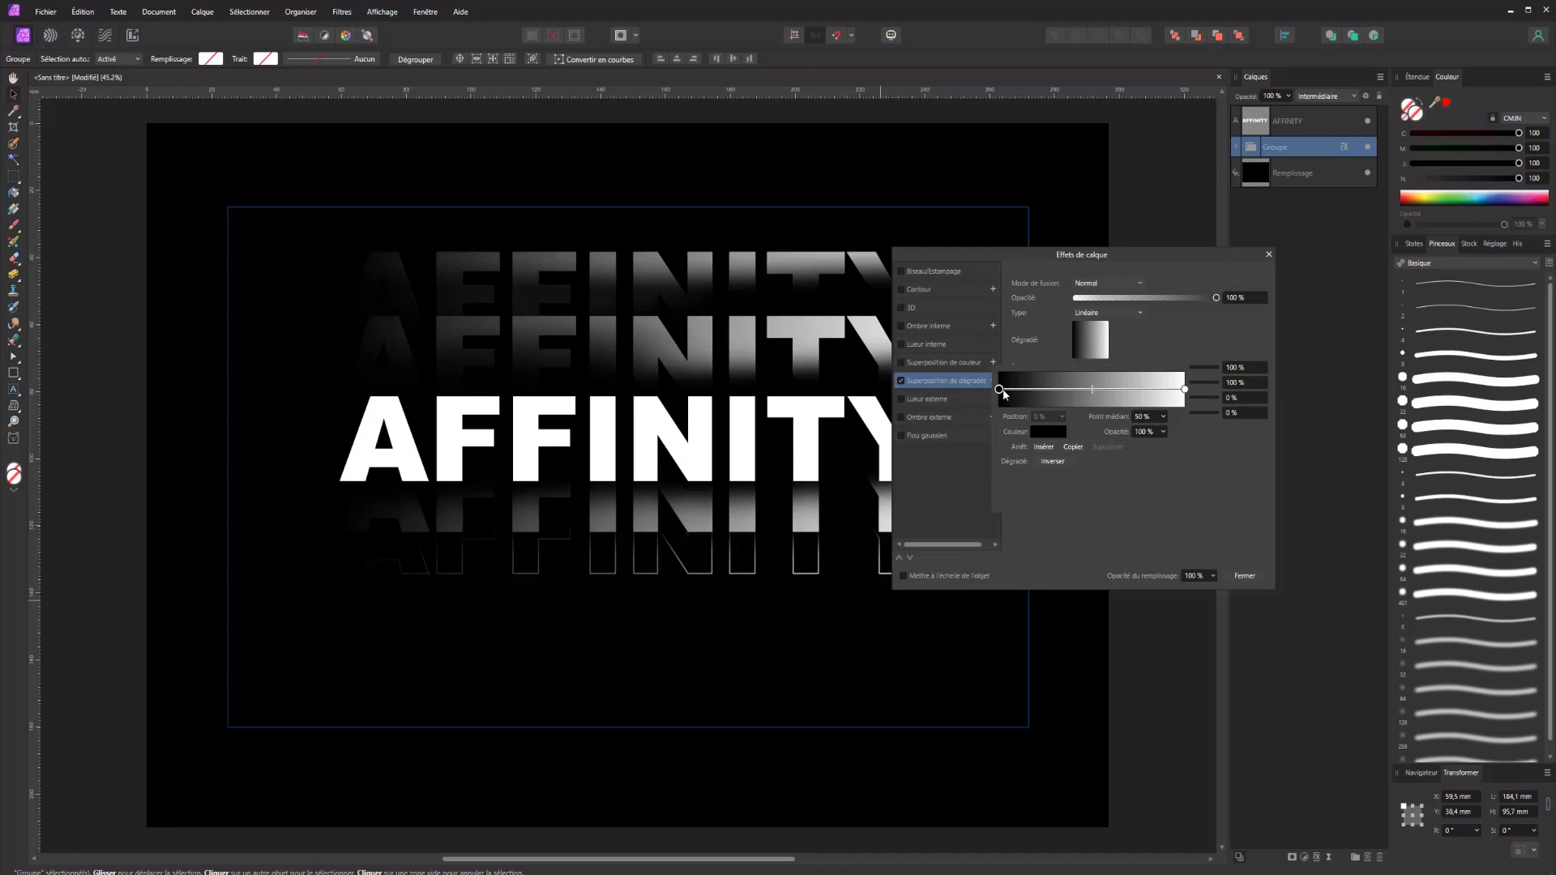
pyautogui.click(1039, 432)
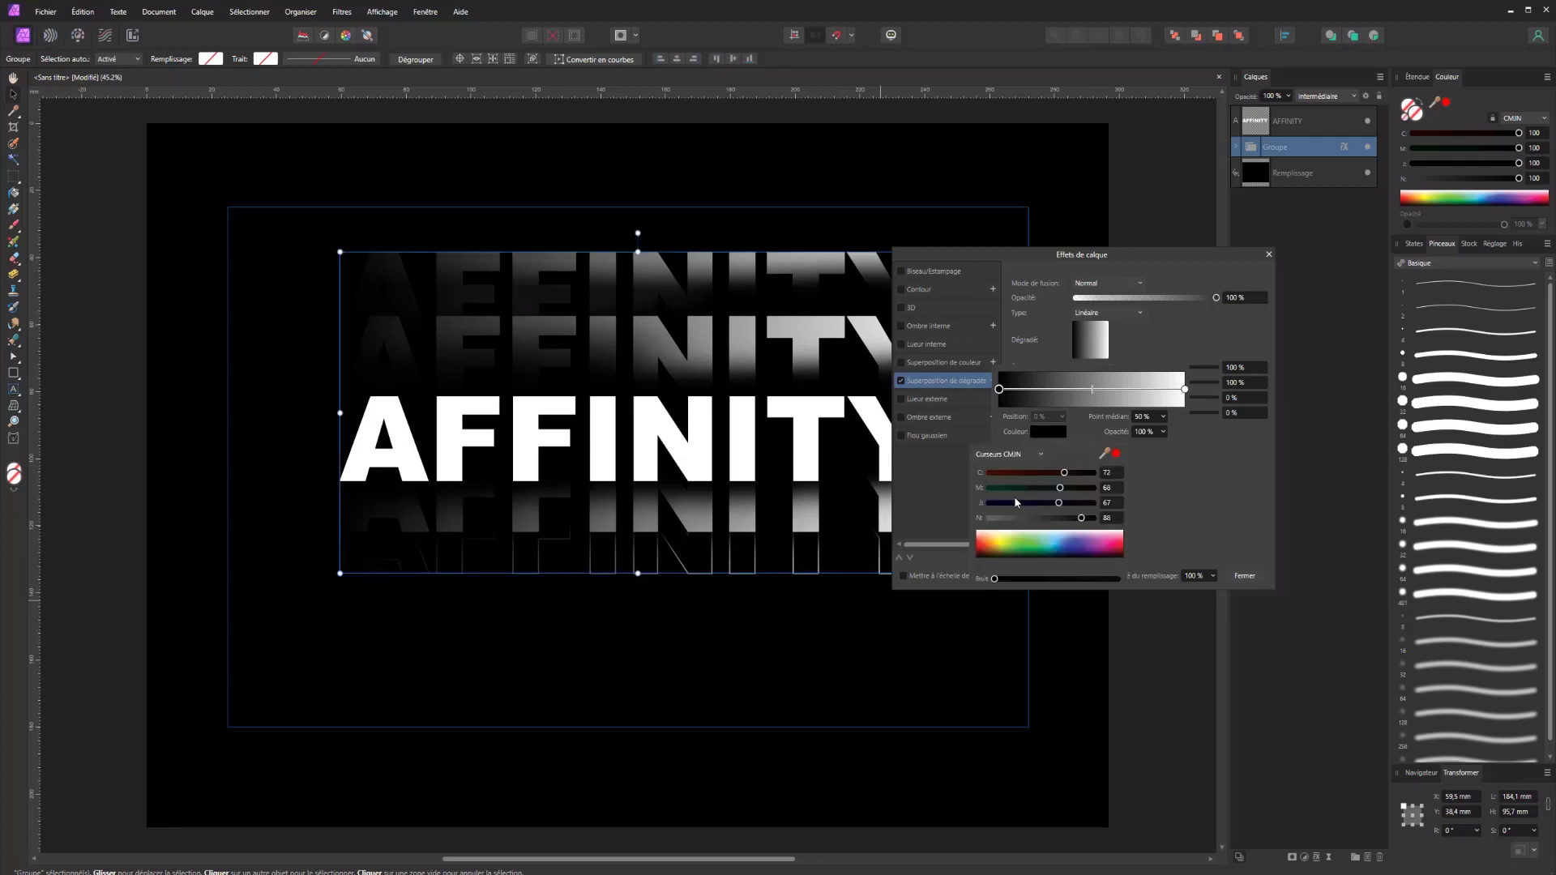
pyautogui.moveTo(1015, 501); pyautogui.dragTo(956, 519)
pyautogui.click(953, 496)
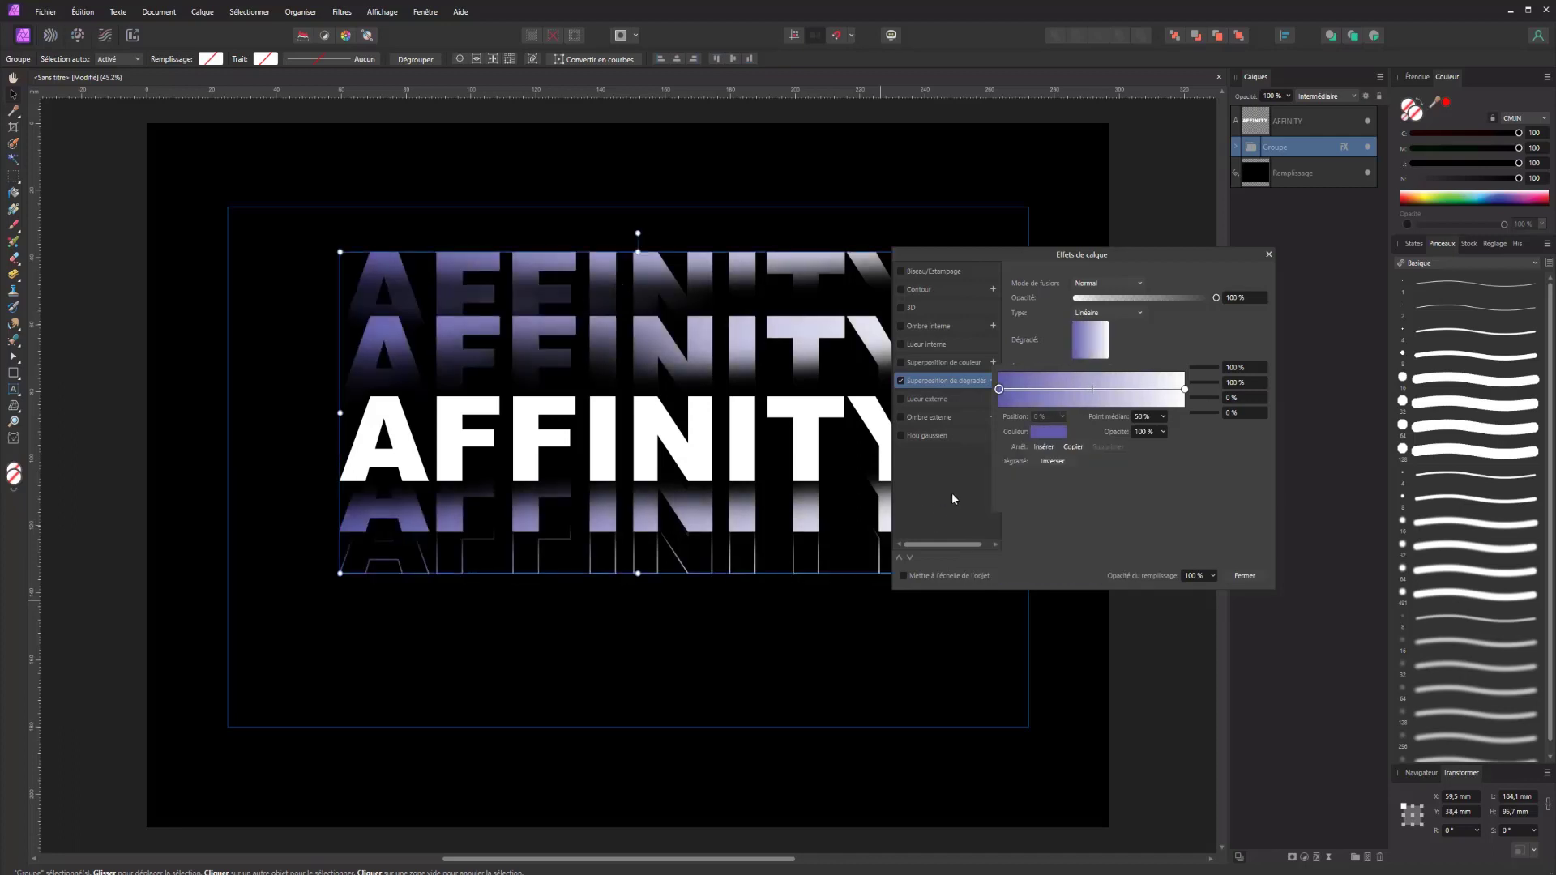
pyautogui.click(1043, 434)
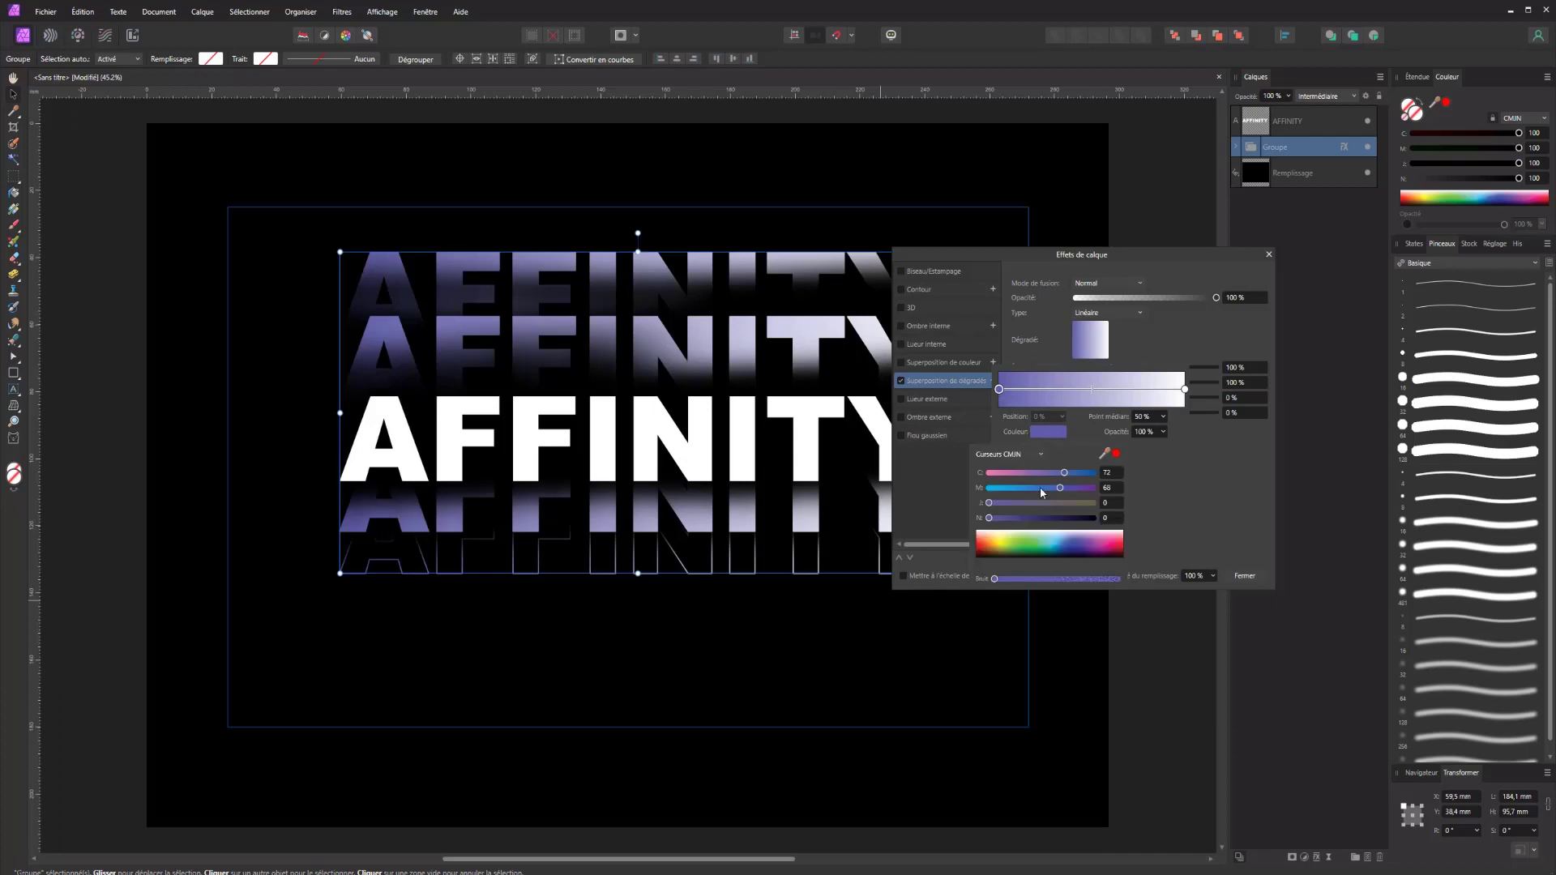
pyautogui.moveTo(1039, 488); pyautogui.dragTo(1107, 473)
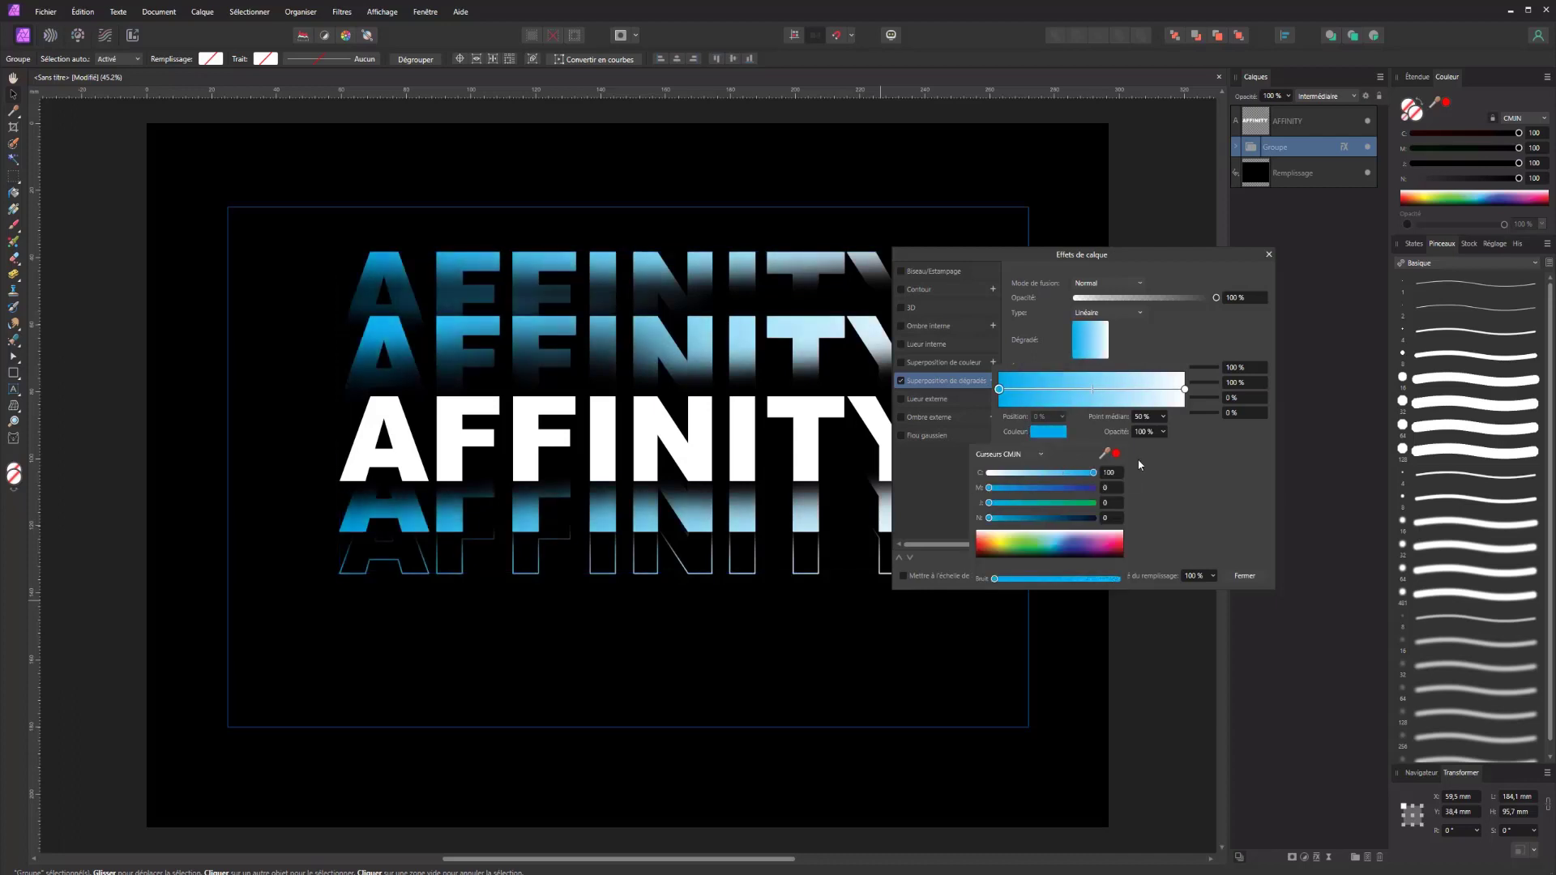
# Set the gradient's end stop to magenta with M at 100 and set the overlay's angle to 270°.
pyautogui.click(1175, 393)
pyautogui.click(1185, 390)
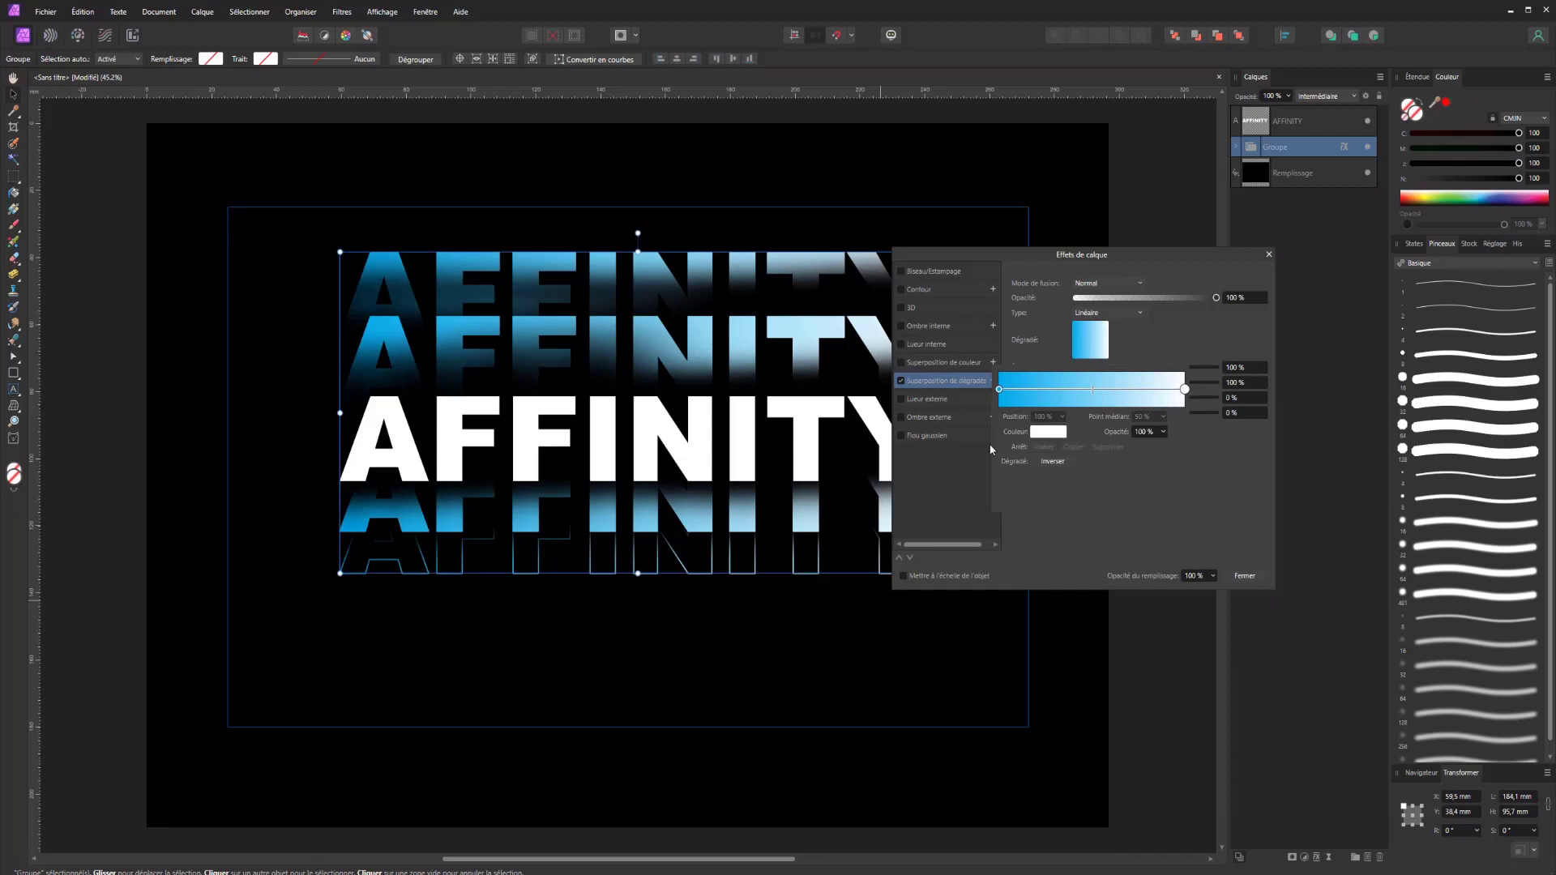
pyautogui.click(1055, 432)
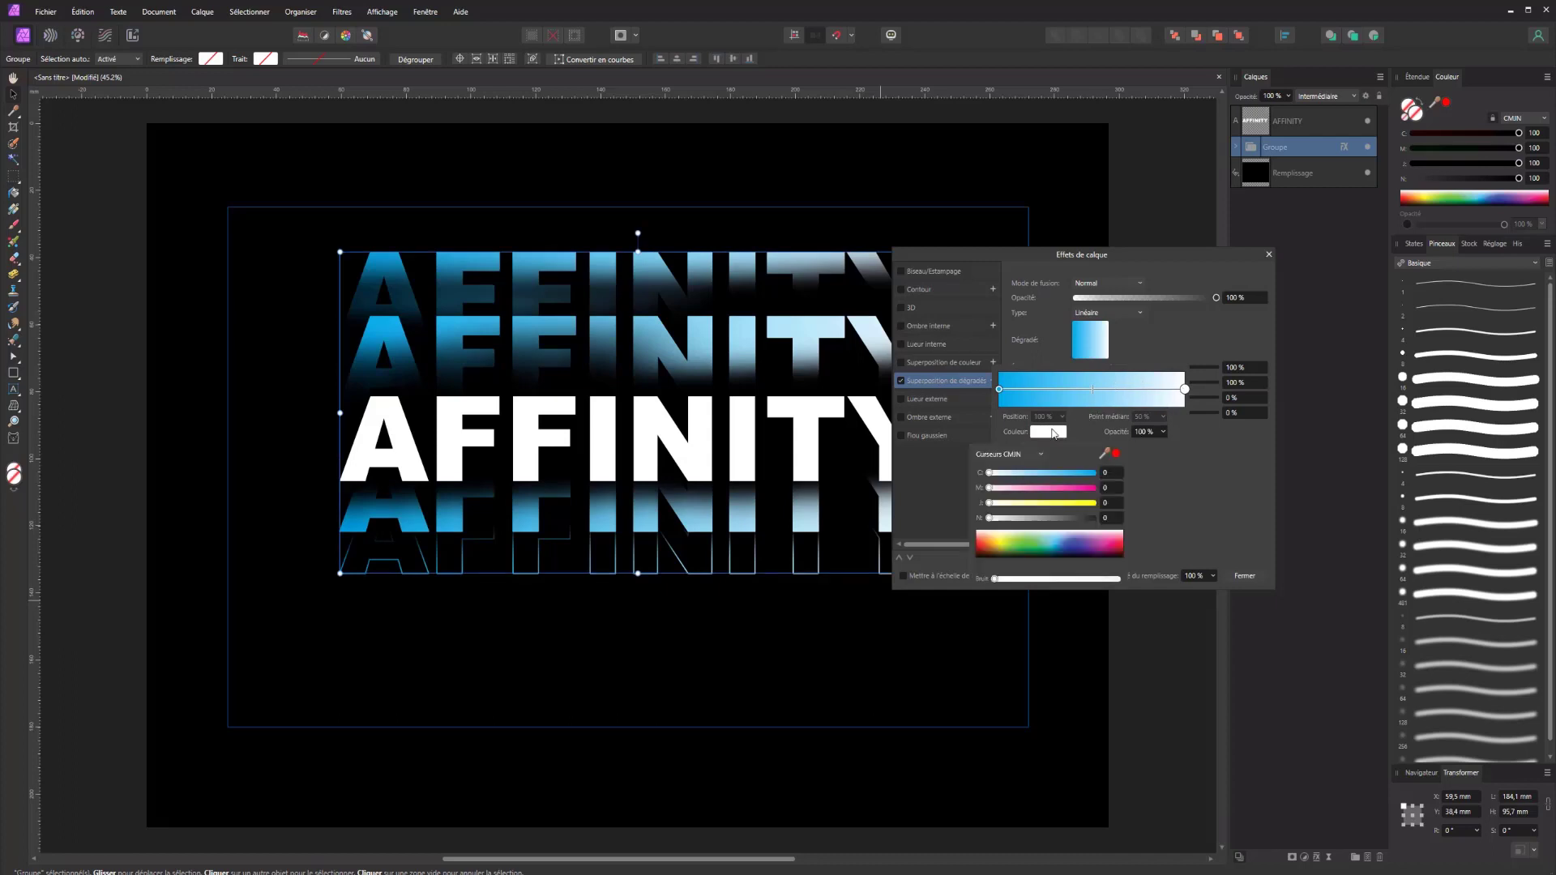
pyautogui.moveTo(1090, 488); pyautogui.dragTo(1113, 488)
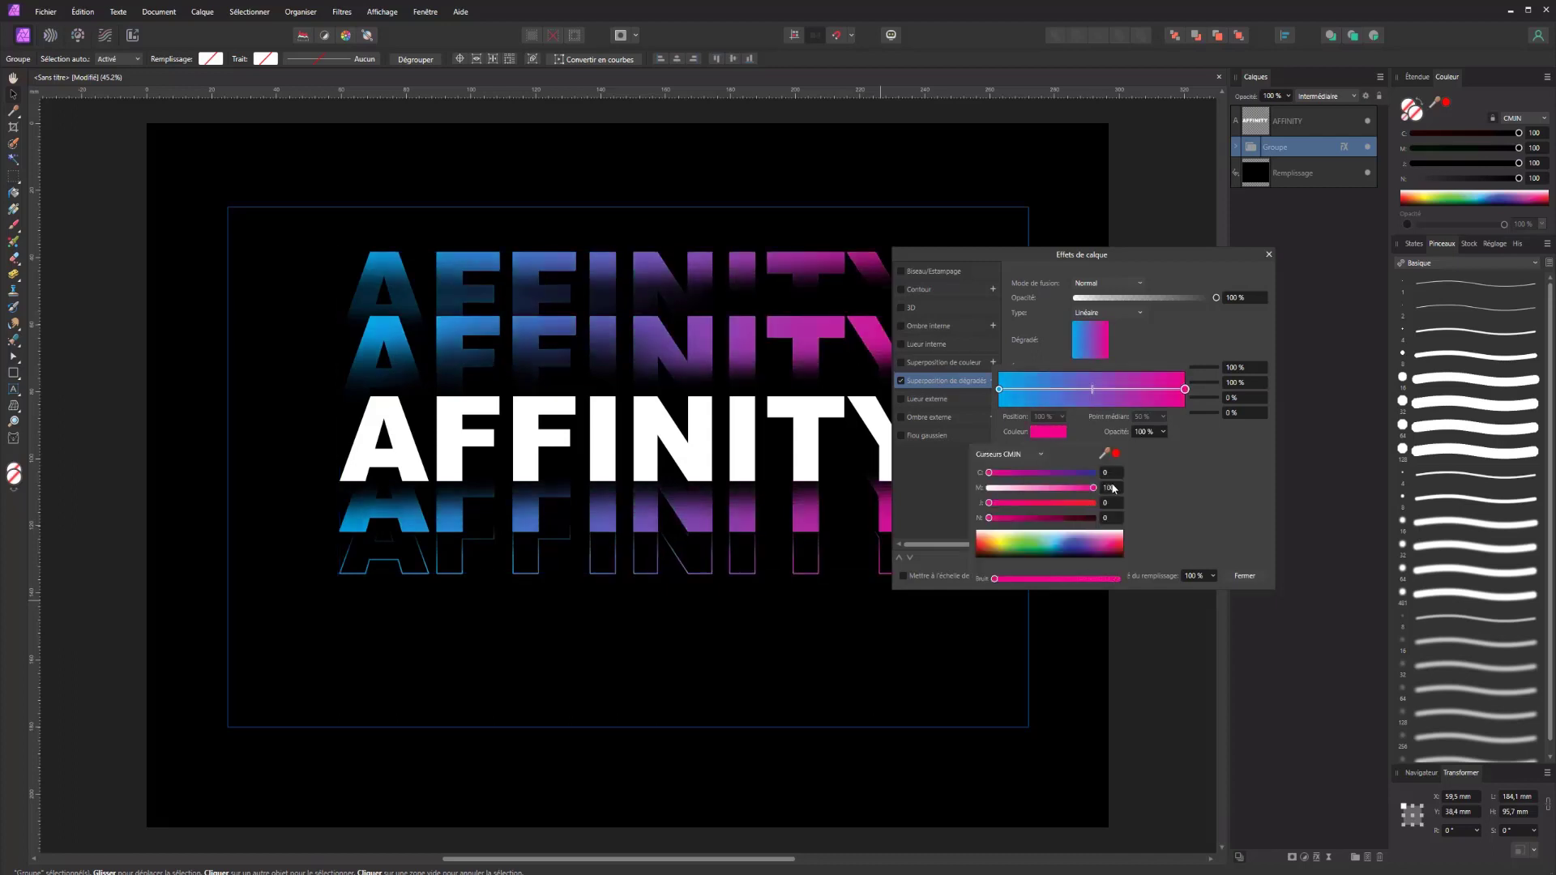
pyautogui.click(1145, 339)
pyautogui.click(1148, 346)
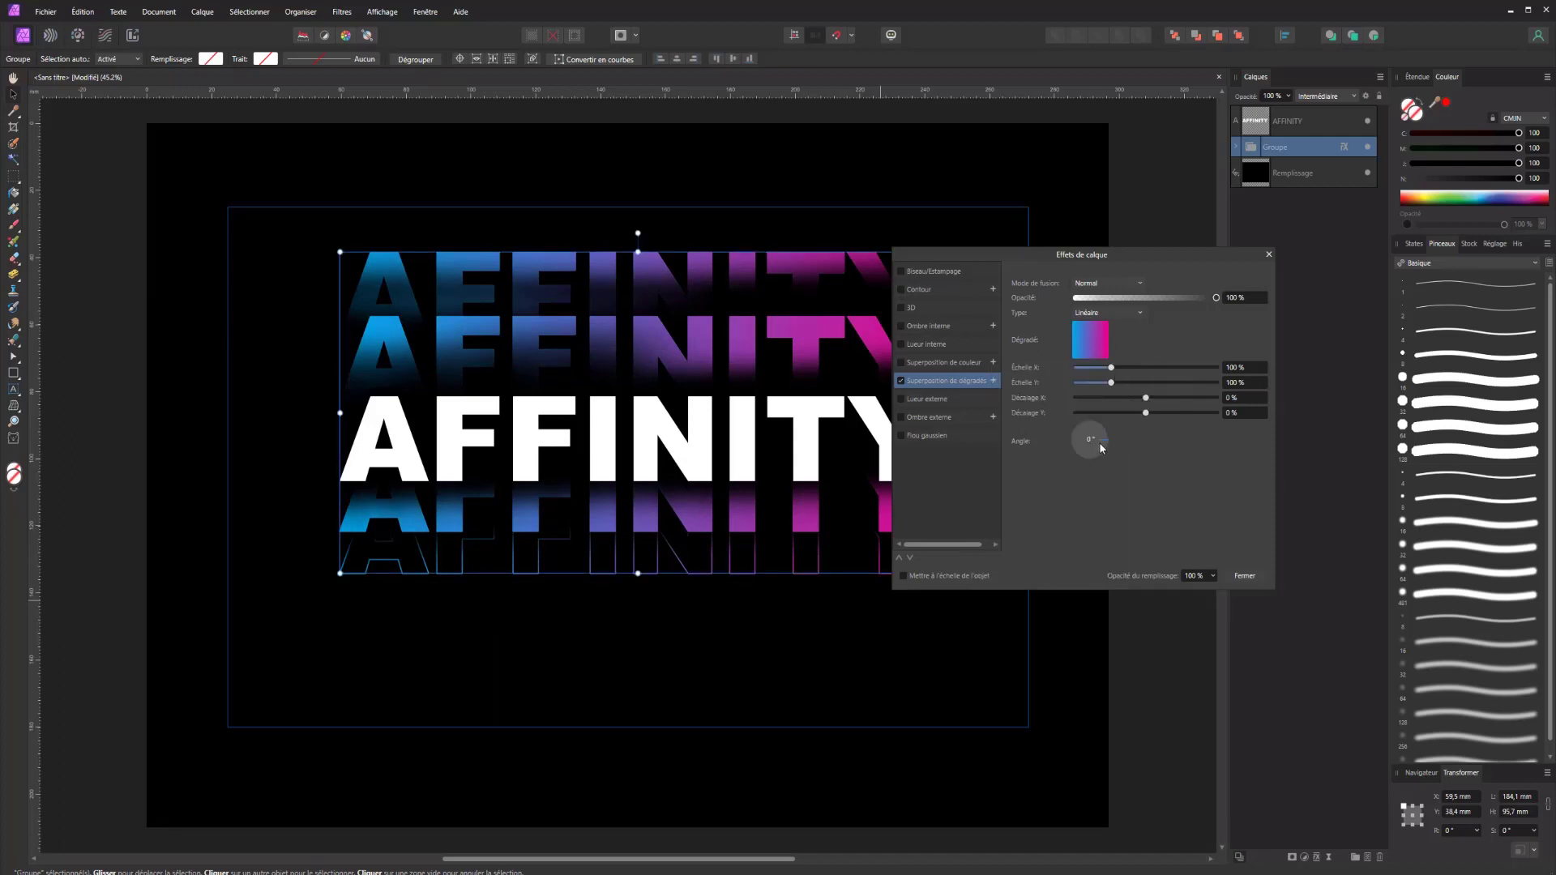
pyautogui.moveTo(1101, 448); pyautogui.dragTo(1091, 463)
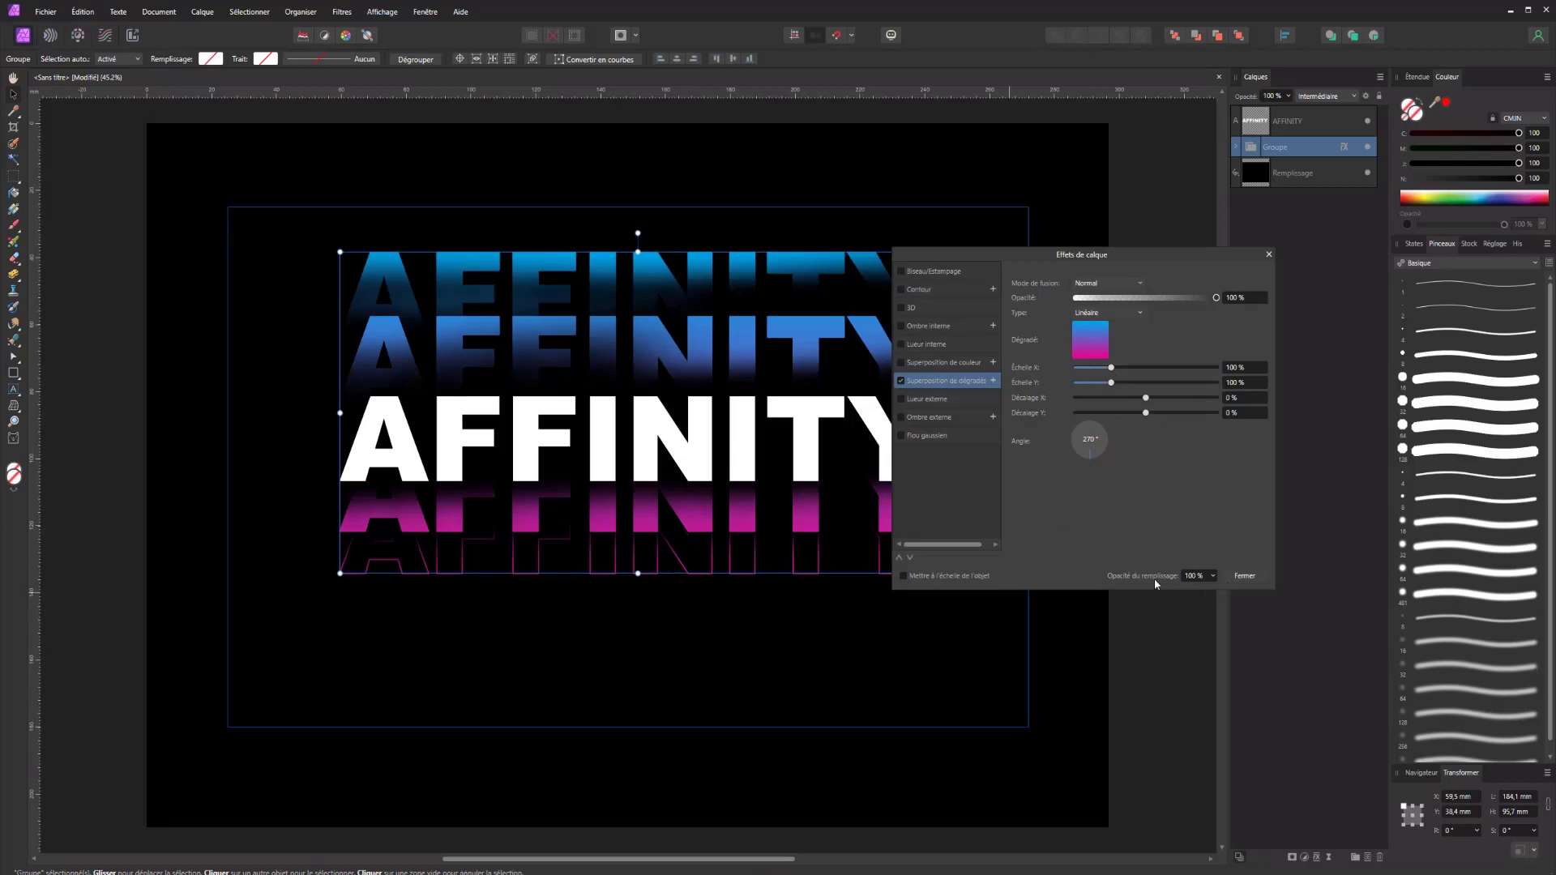
pyautogui.click(1244, 576)
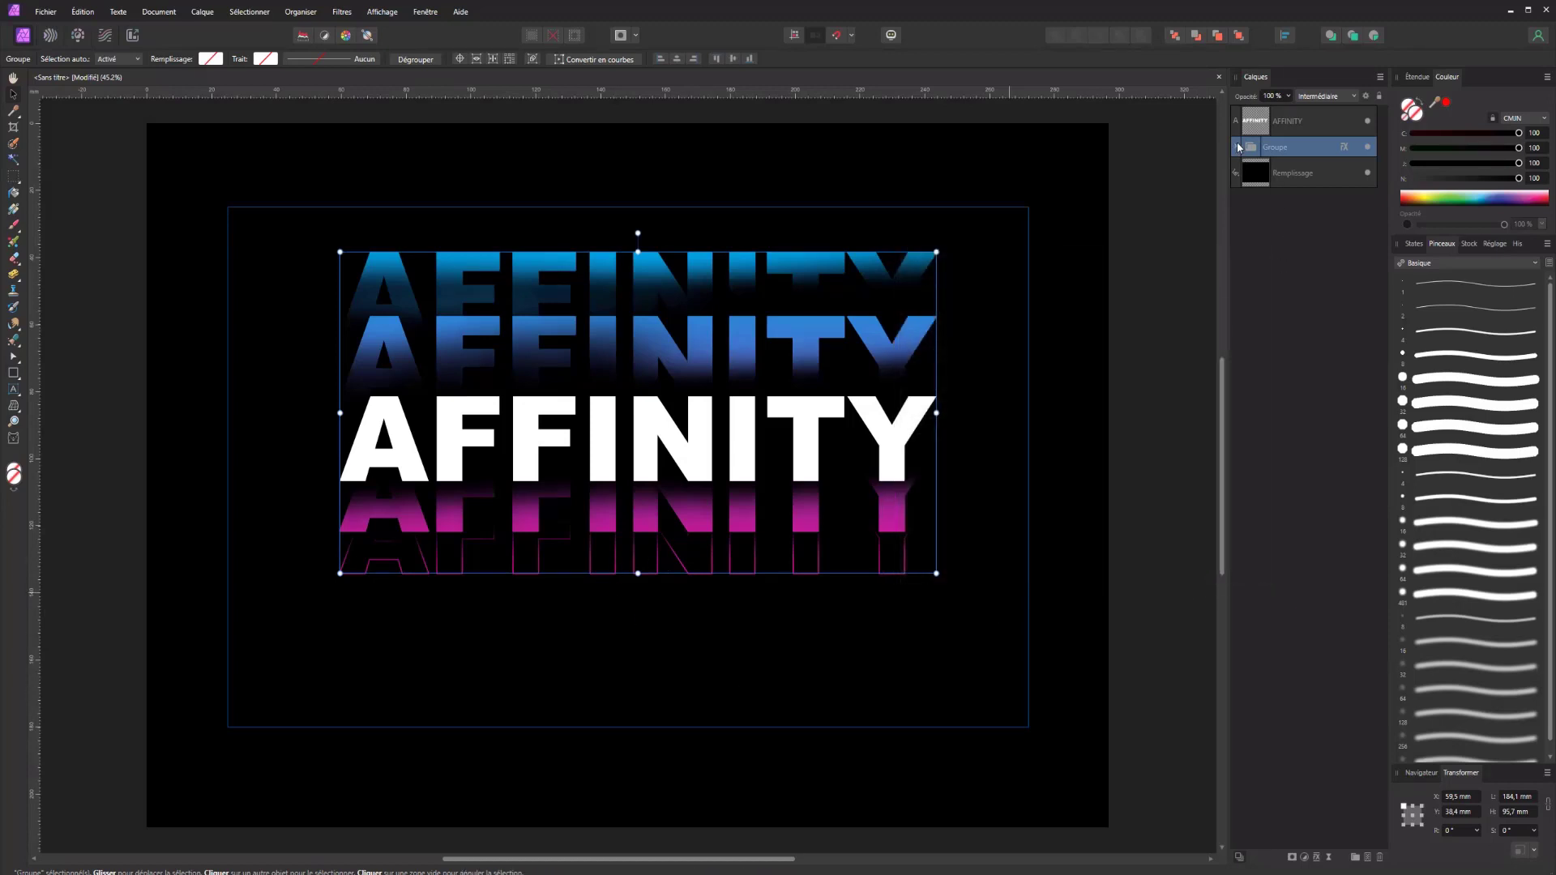
# Remove the black fill from the outlined AFFINITY copy just below the solid word, leaving only its outline.
pyautogui.click(1237, 147)
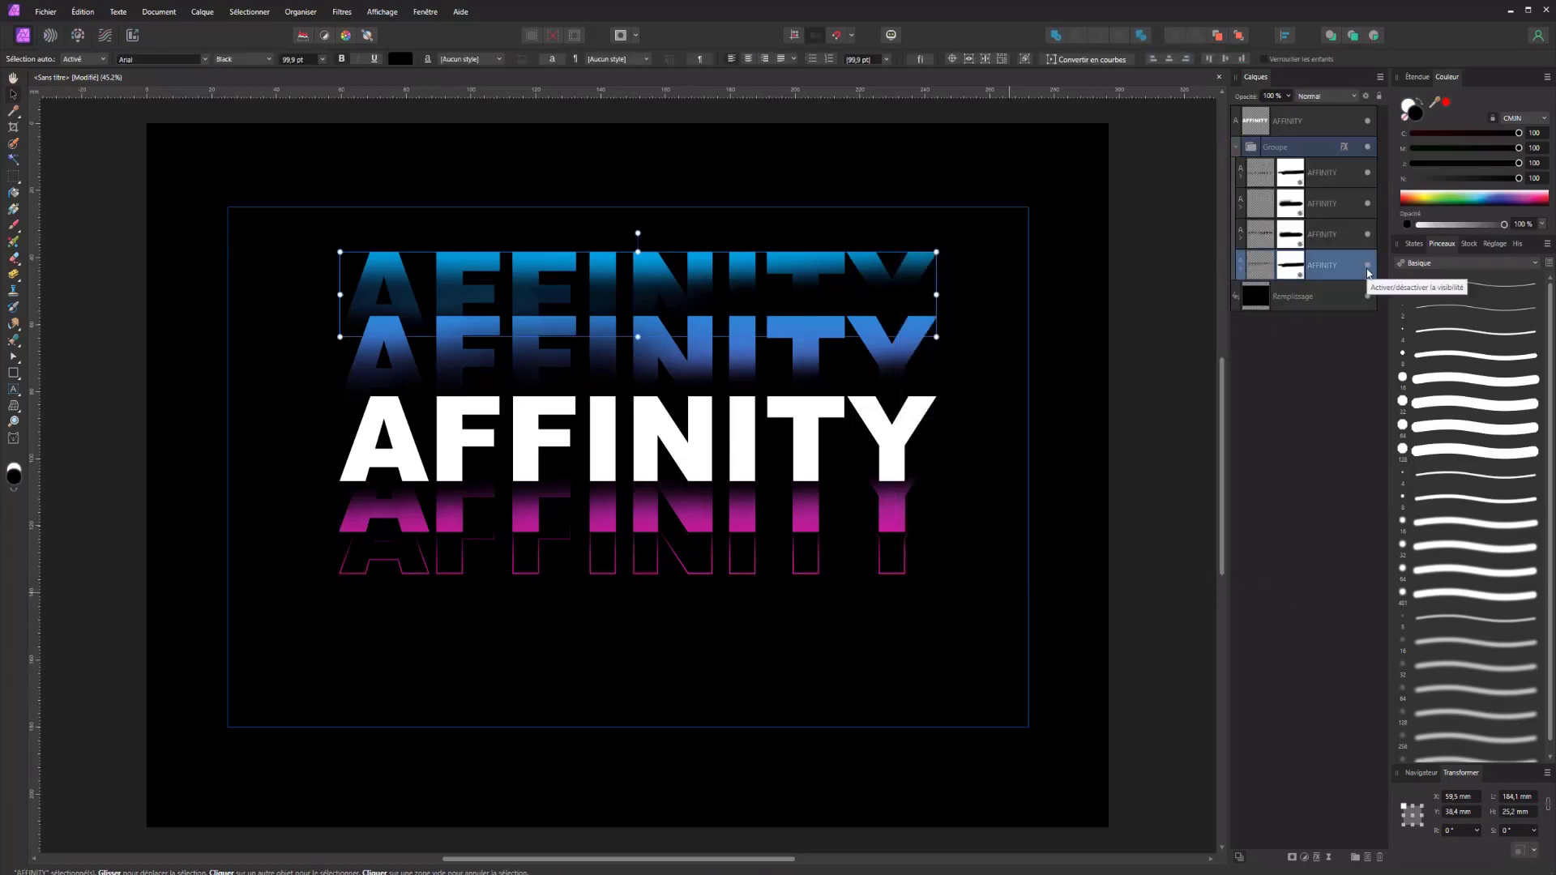
pyautogui.click(1326, 176)
pyautogui.click(1327, 204)
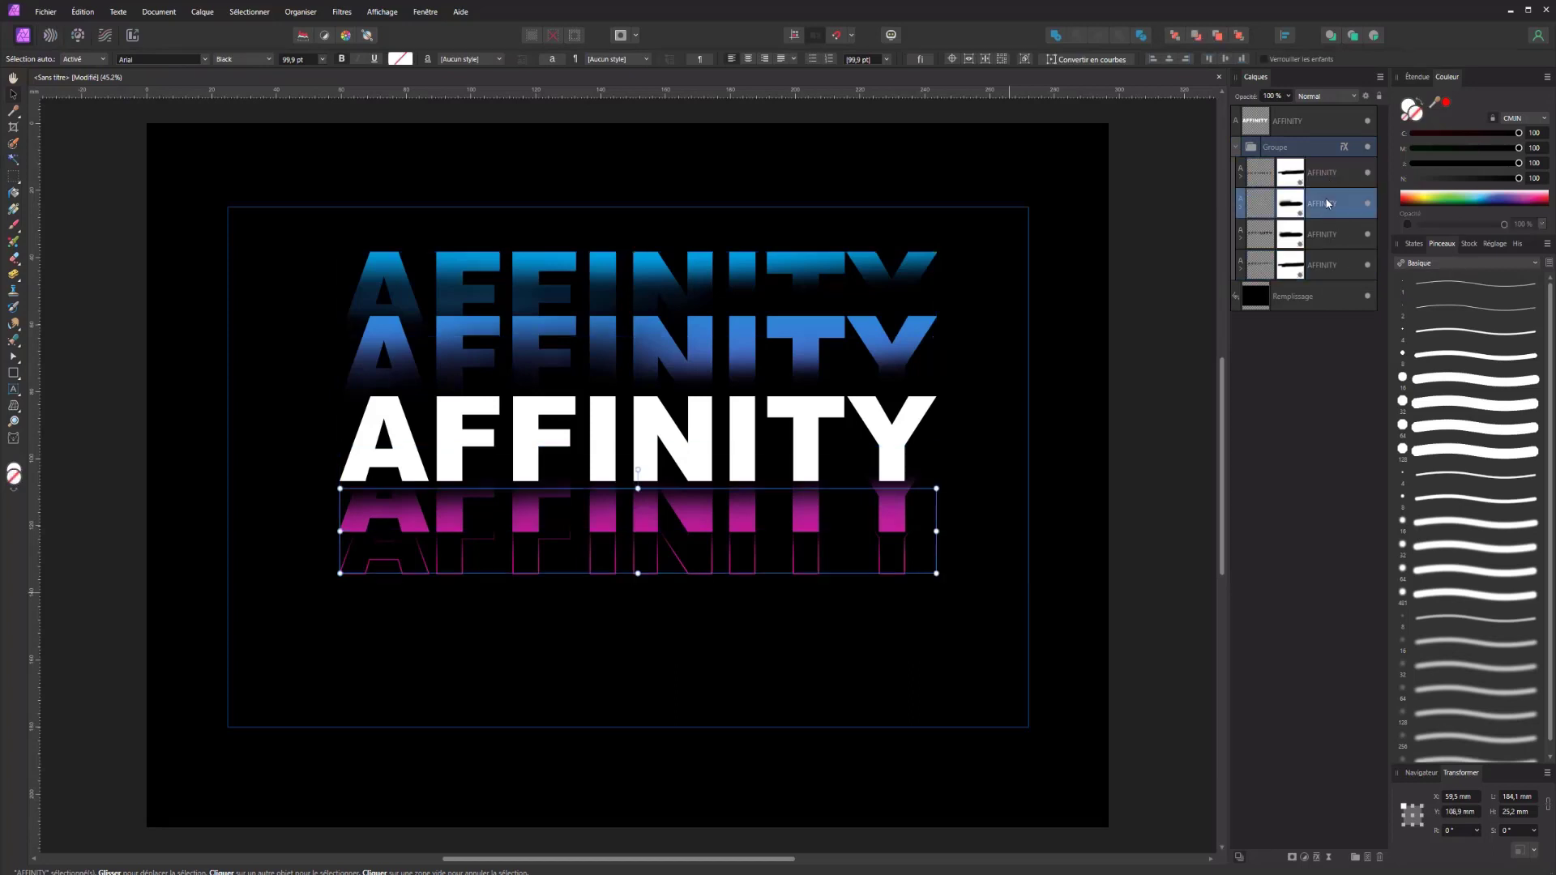
pyautogui.moveTo(912, 564)
pyautogui.mouseDown()
pyautogui.moveTo(903, 577)
pyautogui.moveTo(901, 547)
pyautogui.mouseUp()
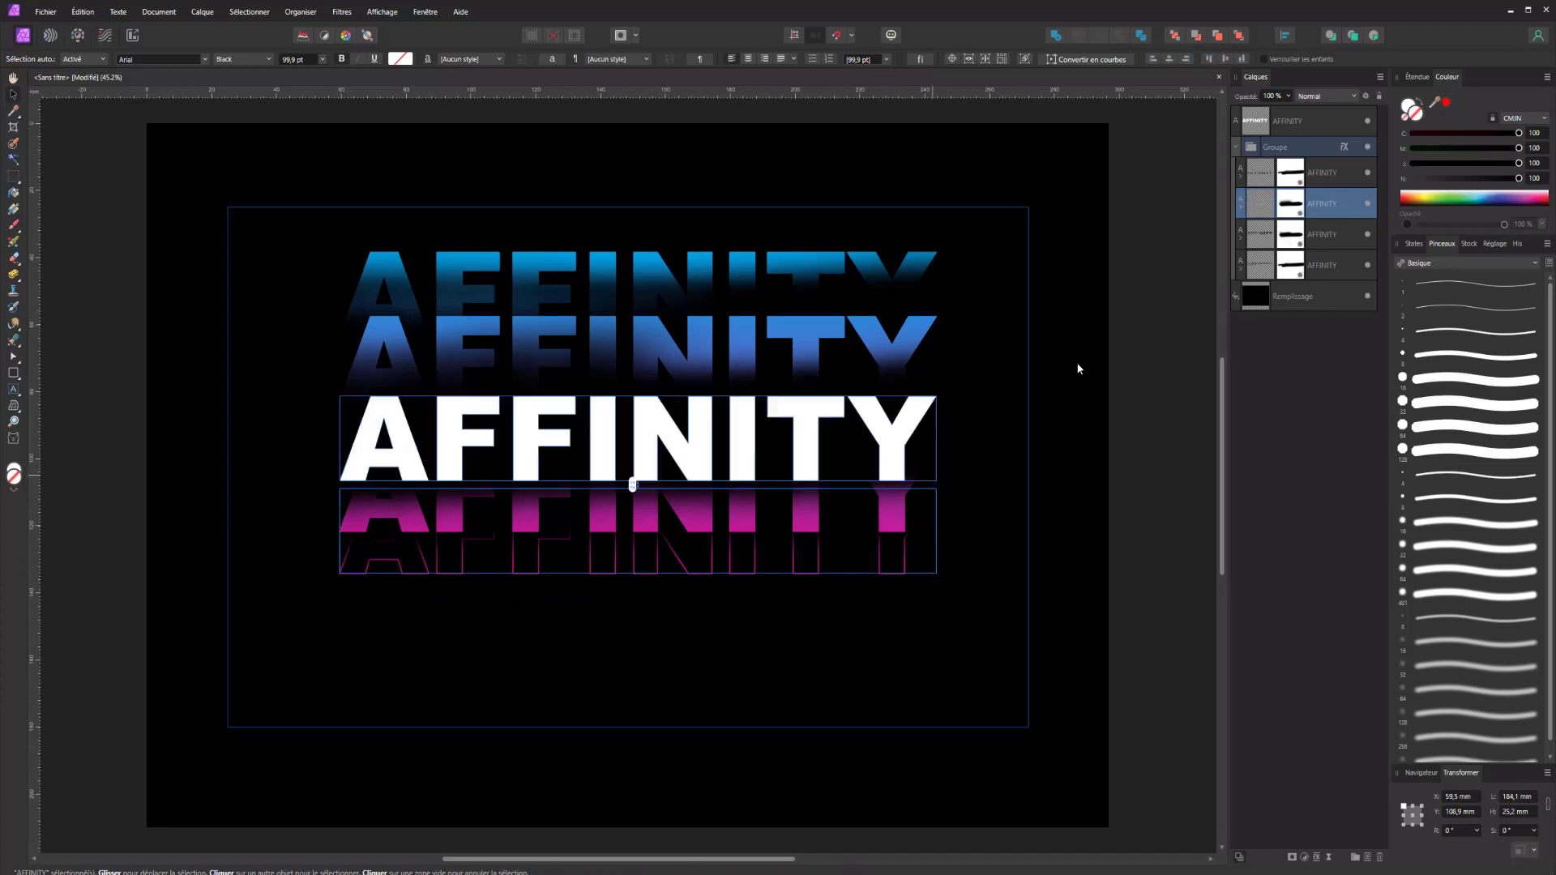
pyautogui.click(1330, 172)
pyautogui.doubleClick(1331, 172)
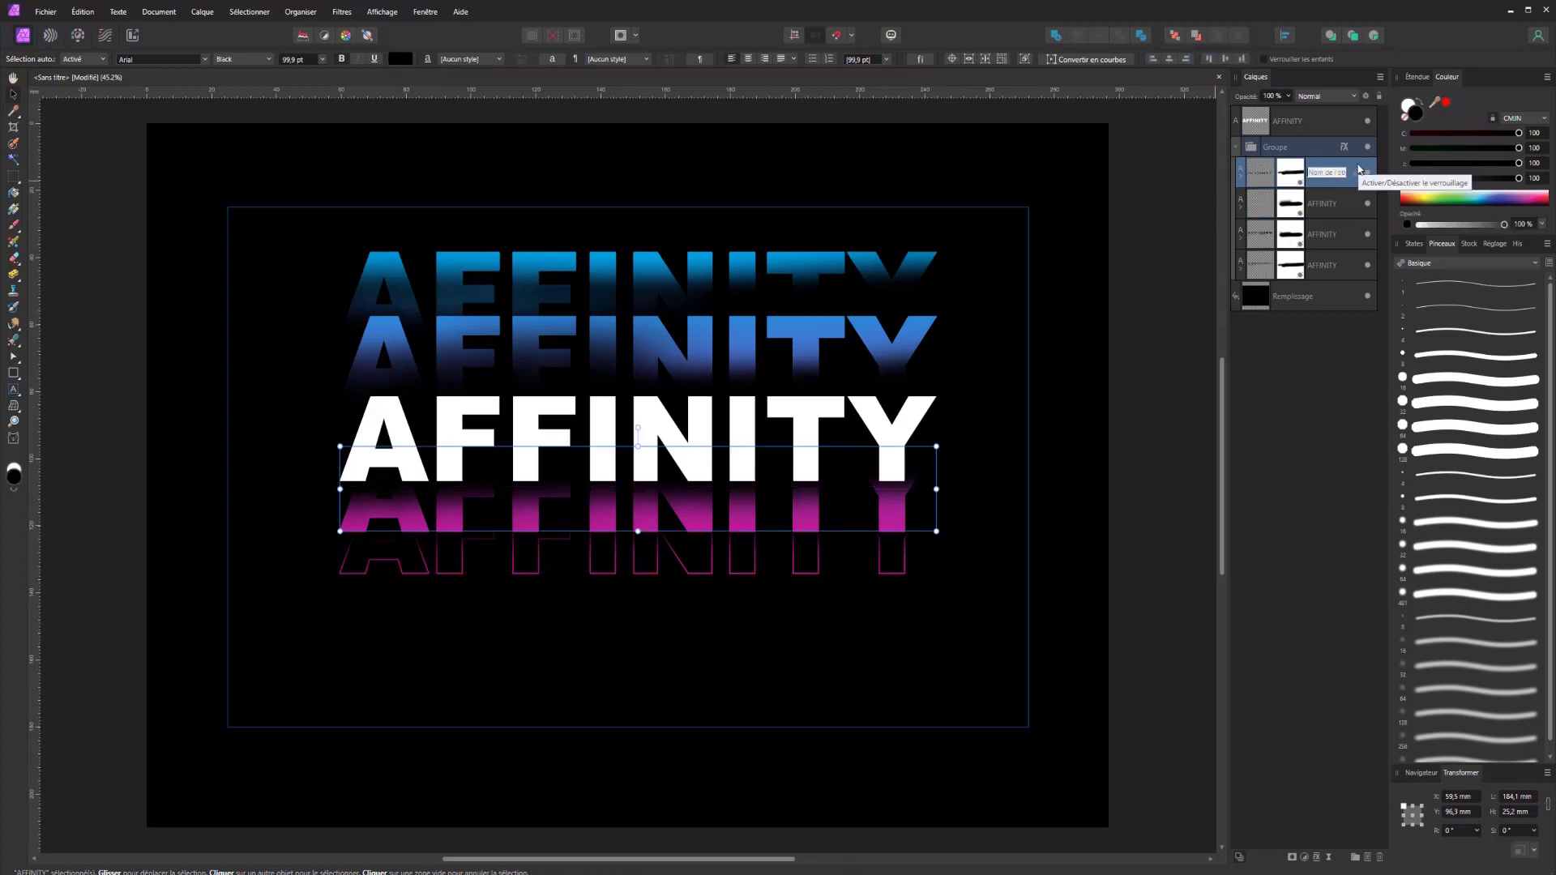
pyautogui.click(1314, 204)
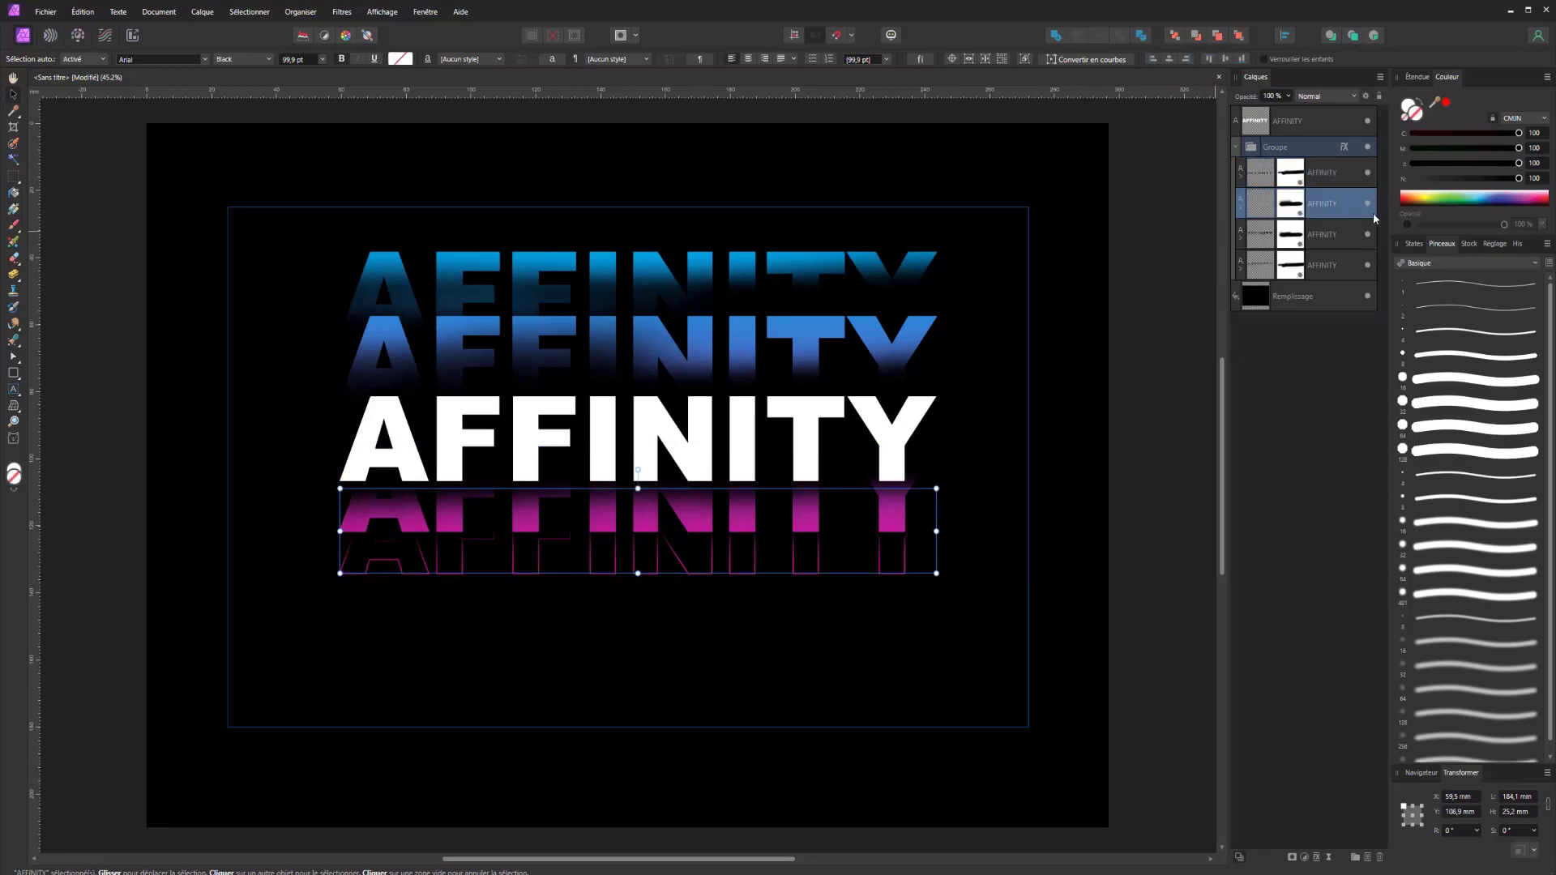
pyautogui.click(1339, 175)
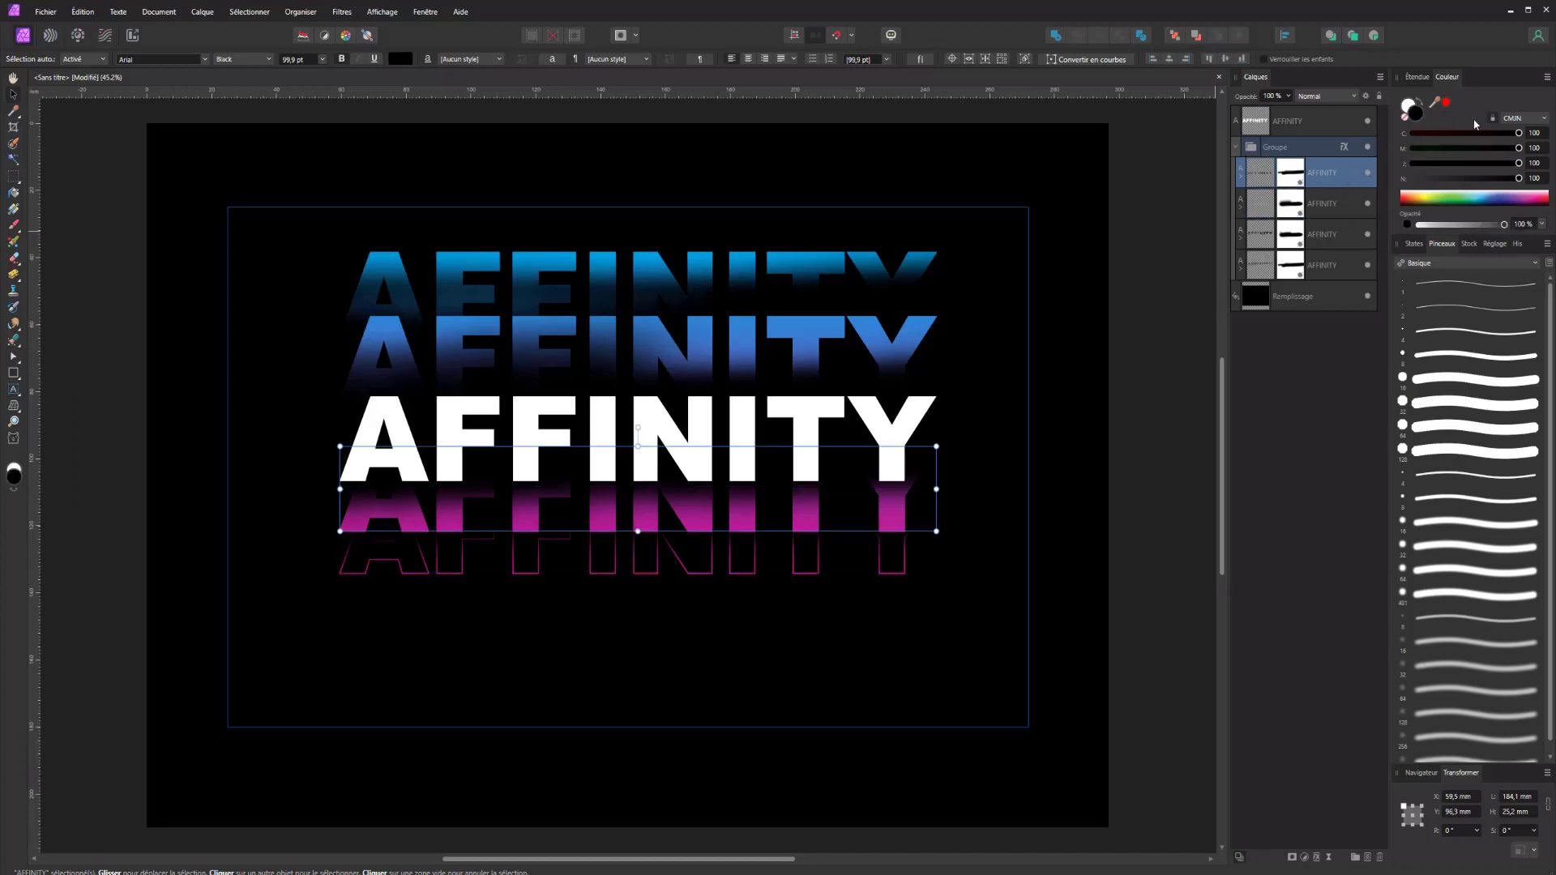
pyautogui.click(1408, 119)
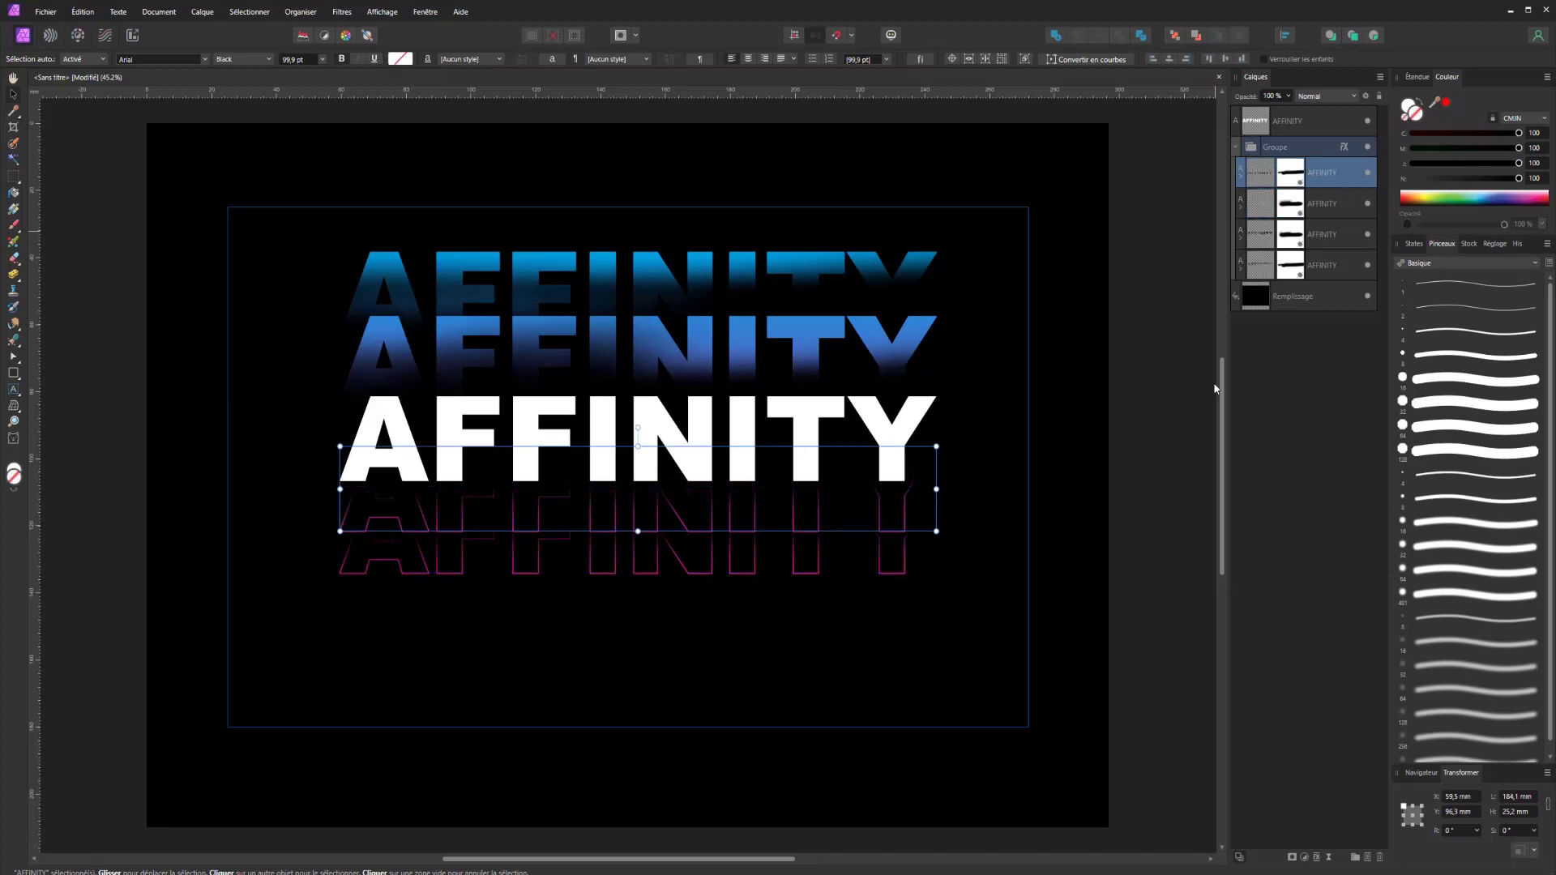
pyautogui.click(983, 472)
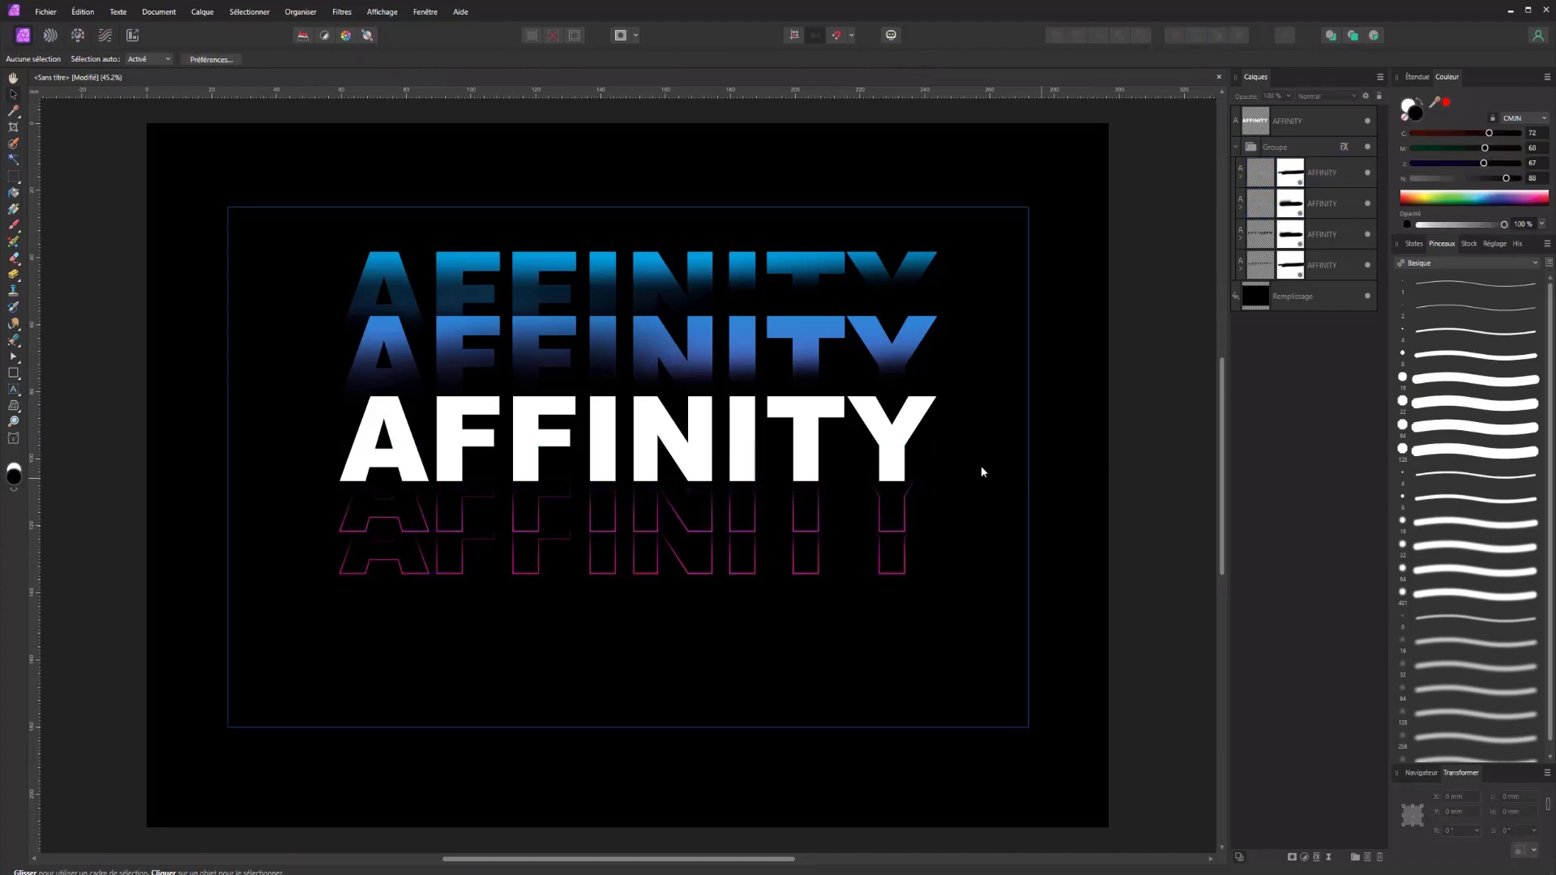
# Remove the fill from the two outlined AFFINITY copies above the solid word, leaving only their outlines.
pyautogui.click(747, 526)
pyautogui.click(1317, 234)
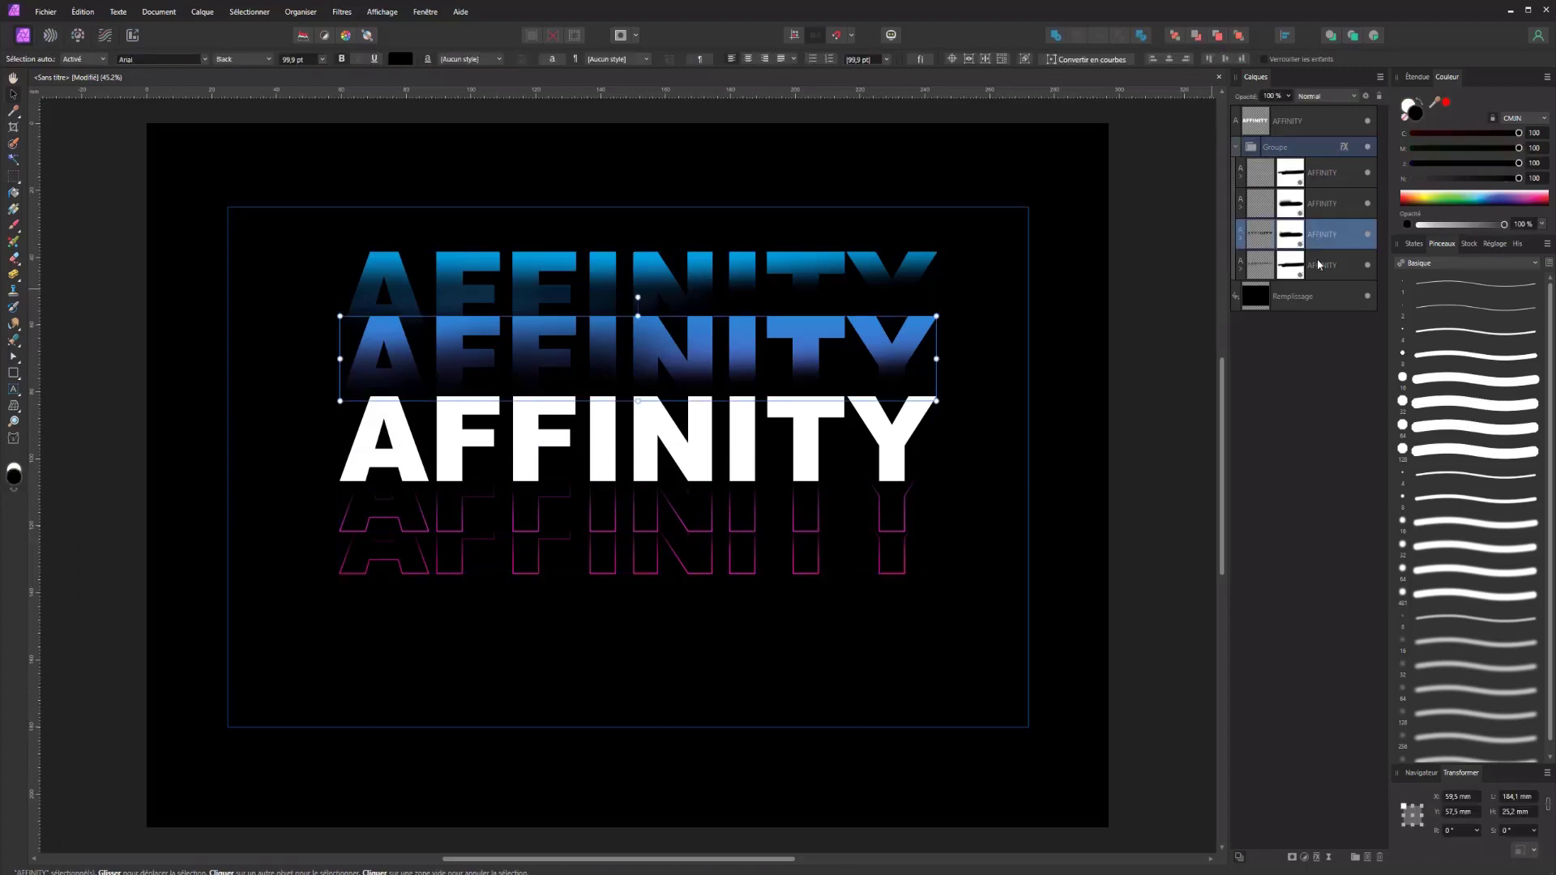
pyautogui.keyDown('shift'); pyautogui.click(1319, 264); pyautogui.keyUp('shift')
pyautogui.click(1408, 119)
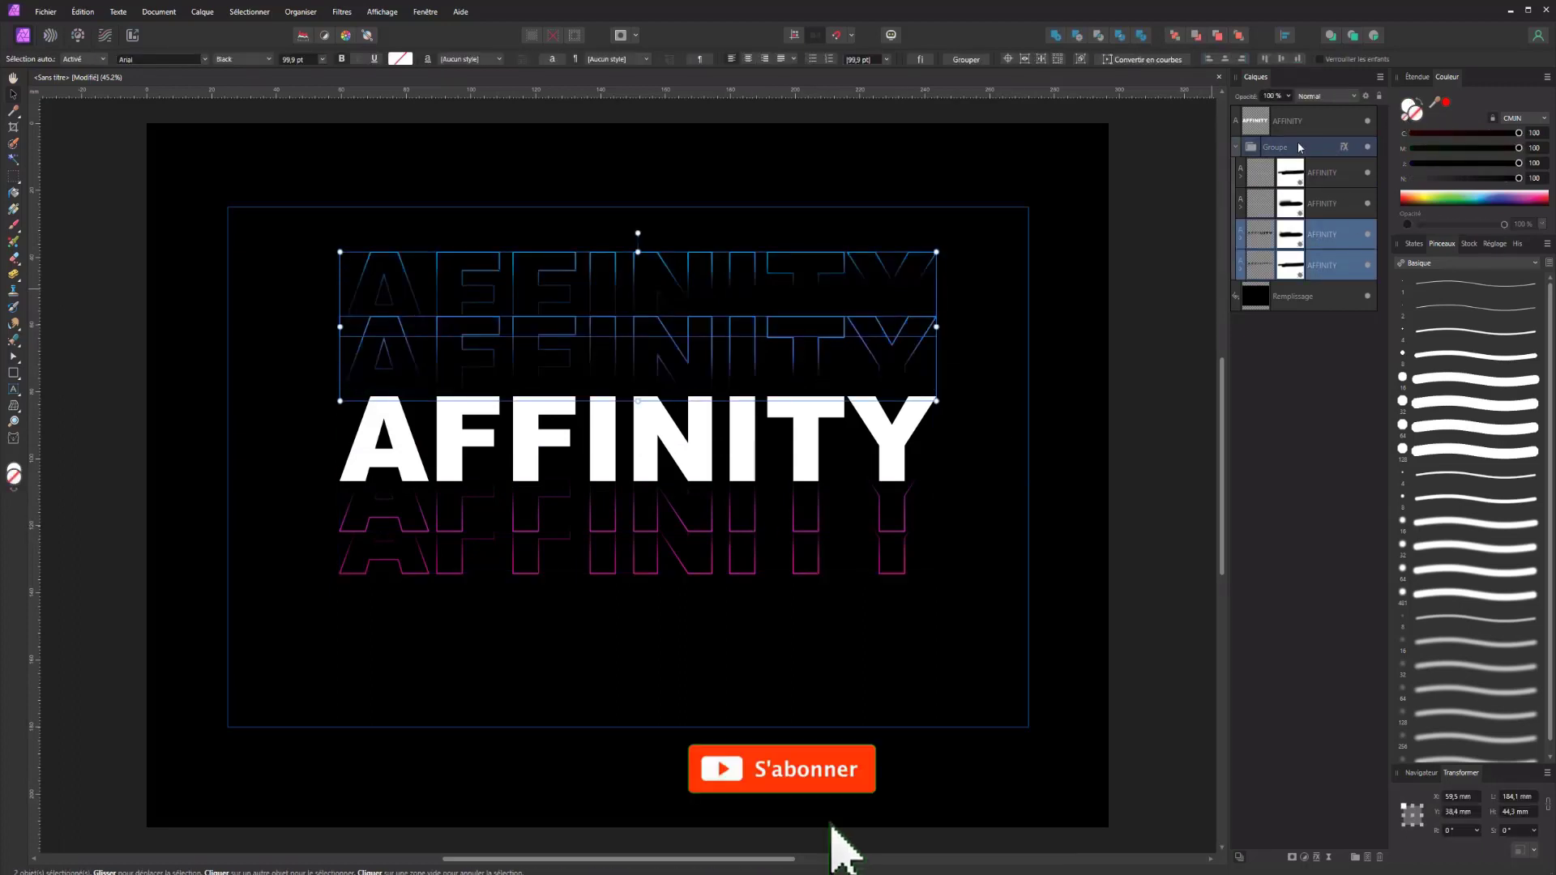
pyautogui.click(1152, 381)
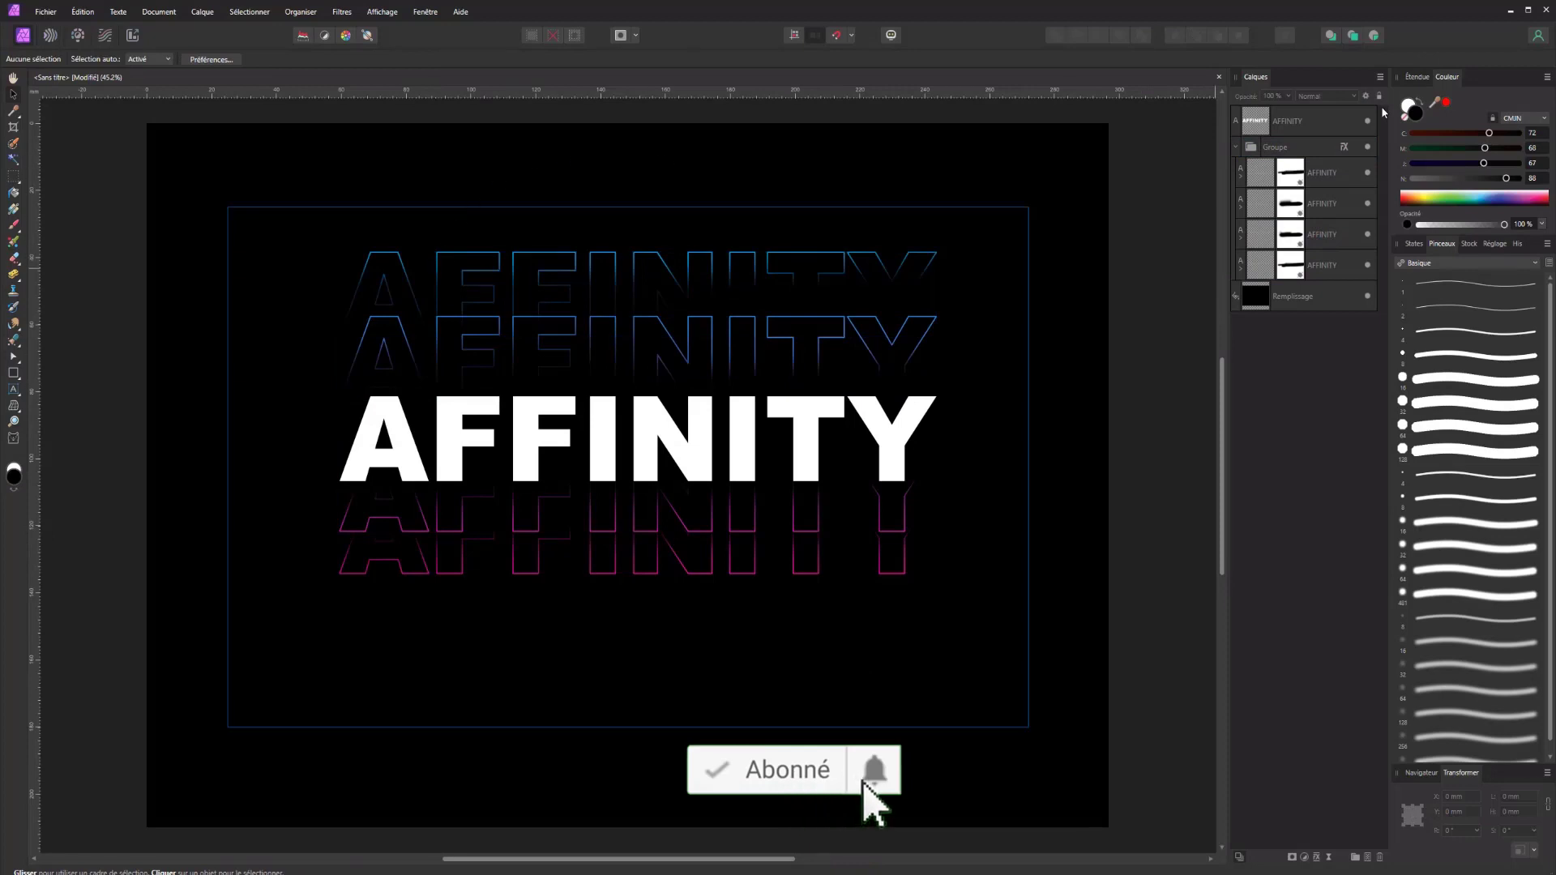
pyautogui.click(850, 275)
pyautogui.click(1328, 259)
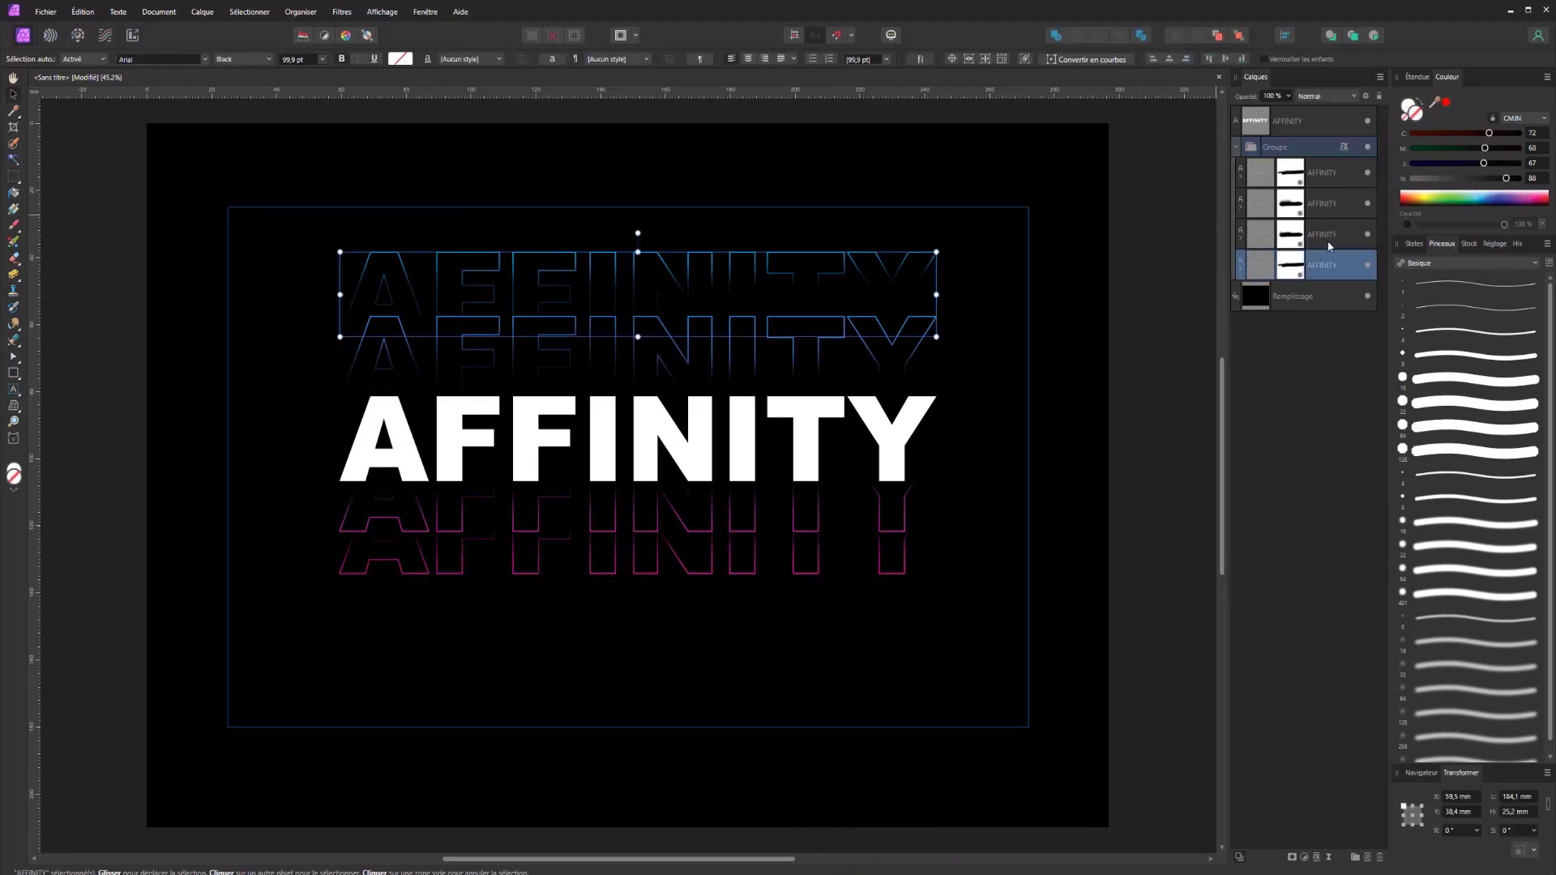
pyautogui.keyDown('shift'); pyautogui.click(1309, 178); pyautogui.keyUp('shift')
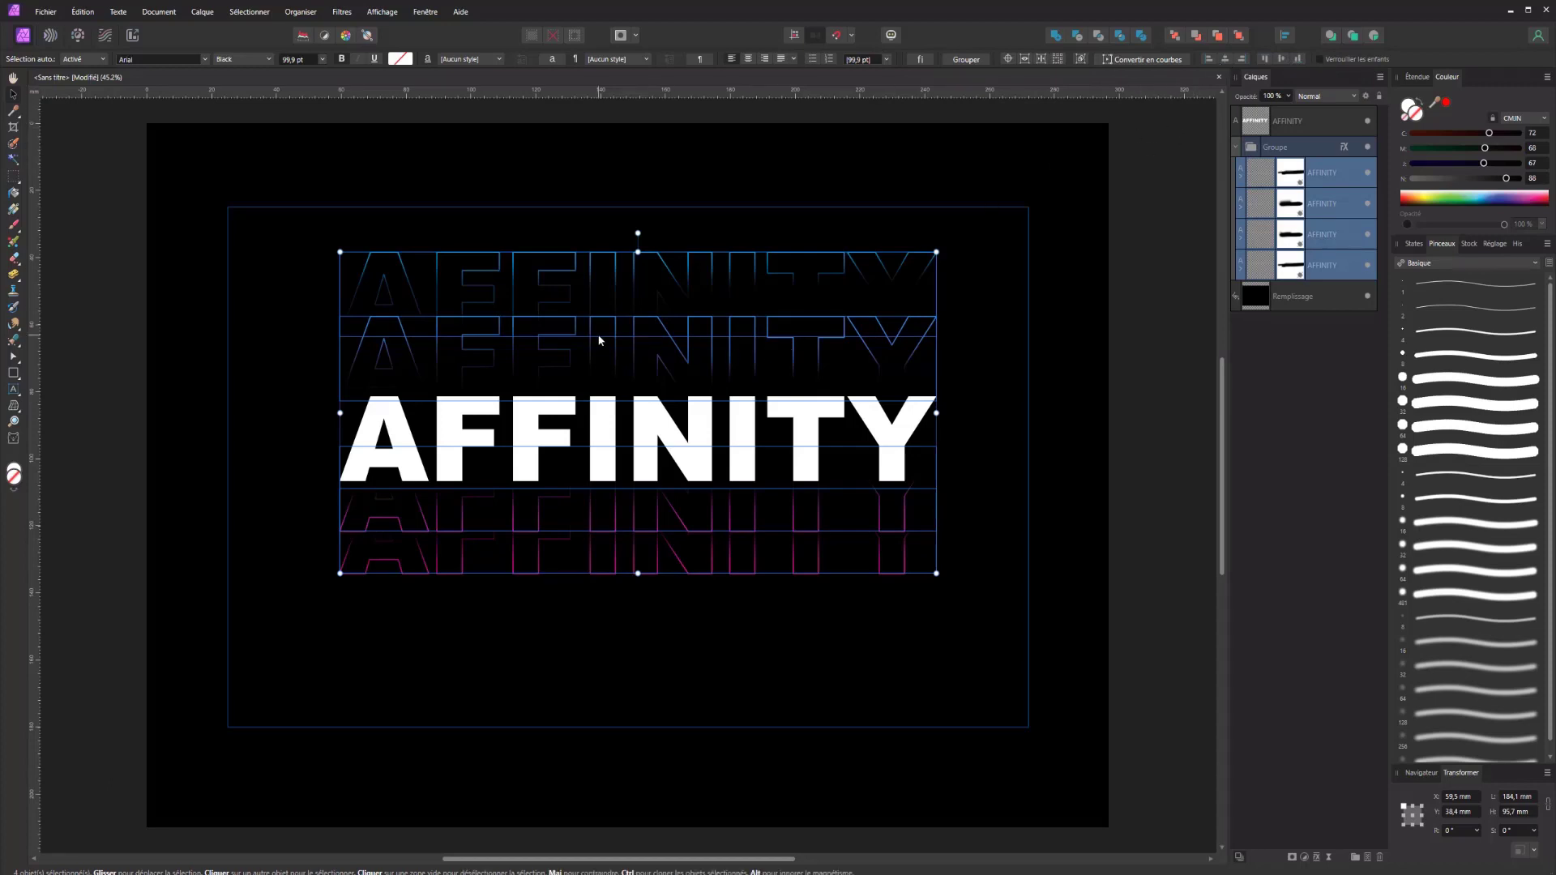
pyautogui.click(258, 342)
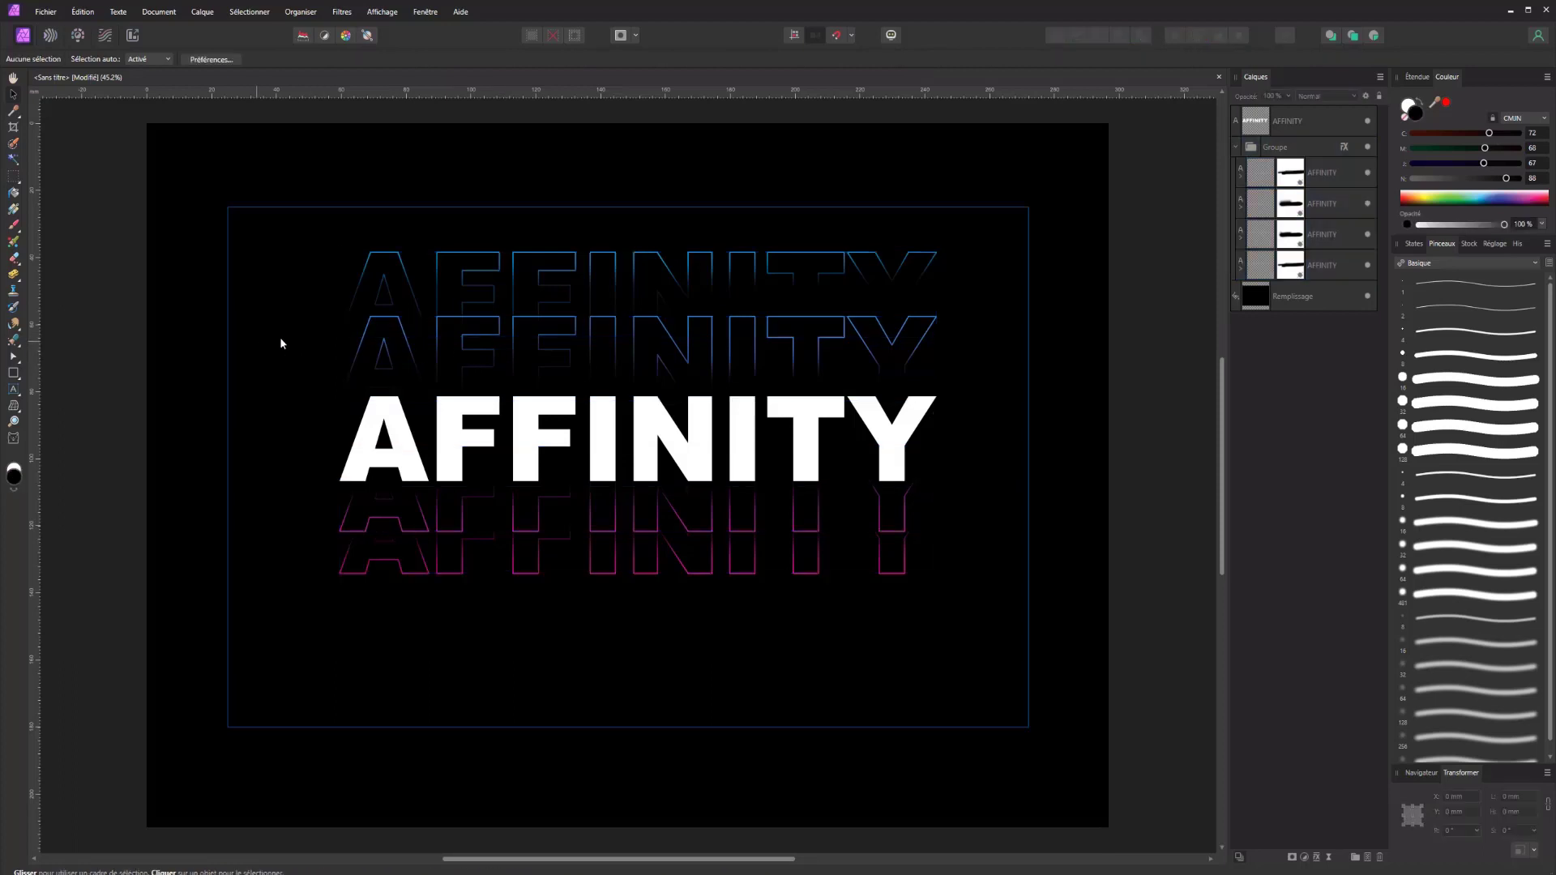
# Move the outlined group straight down to about Y 42 mm and lower its bottommost copy further.
pyautogui.click(567, 353)
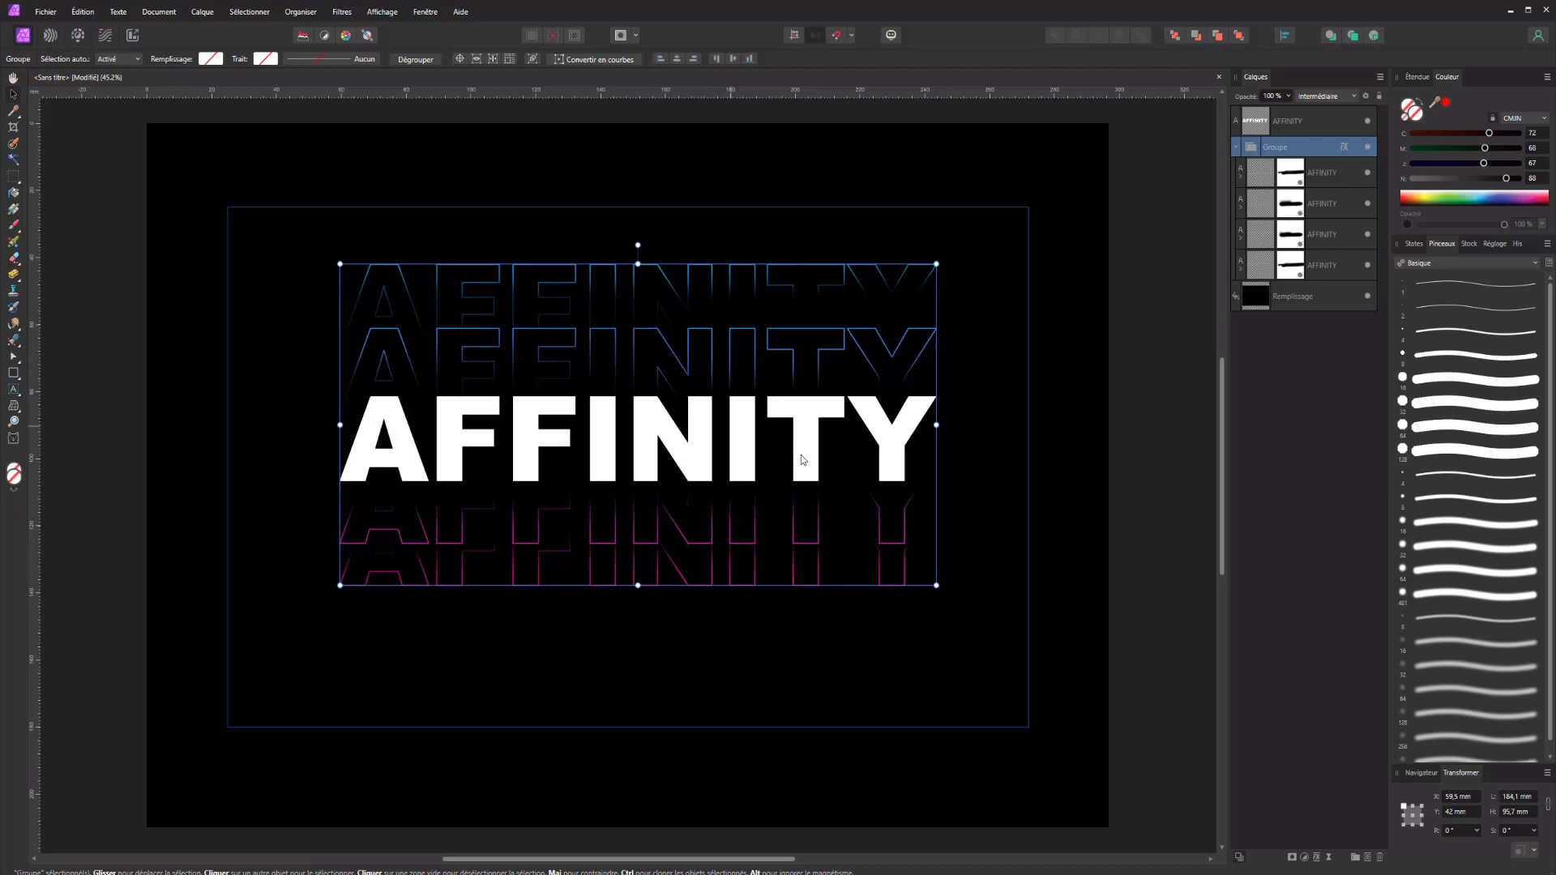
pyautogui.click(807, 620)
pyautogui.moveTo(805, 575); pyautogui.dragTo(804, 605)
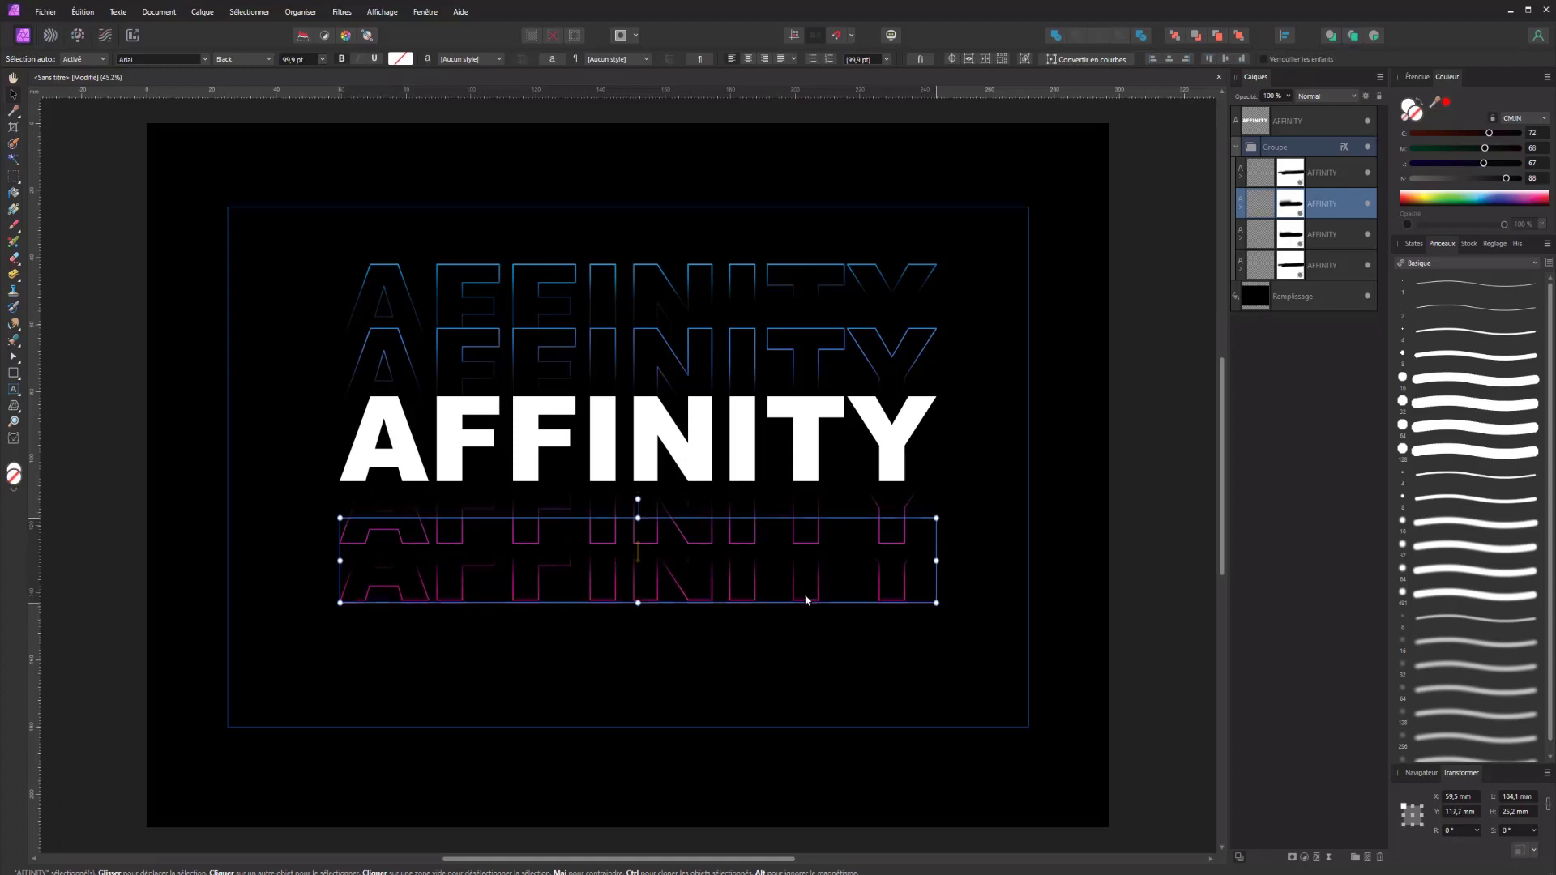
# Paint the bottommost copy's mask with a white brush to reveal more of the upper parts of its letters.
pyautogui.click(14, 224)
pyautogui.doubleClick(1318, 207)
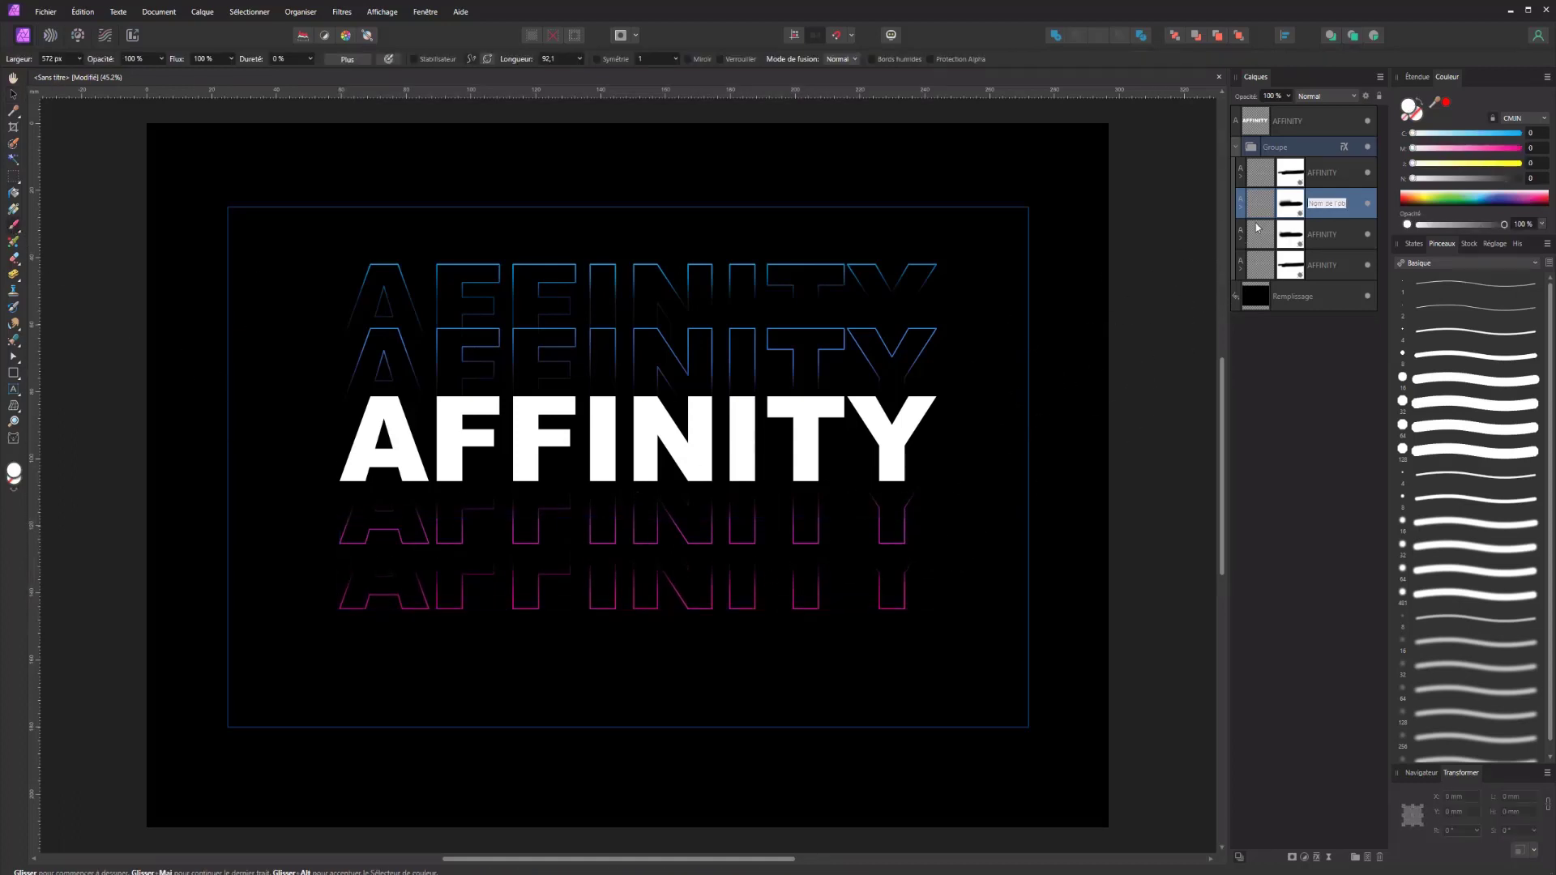
pyautogui.click(1286, 206)
pyautogui.moveTo(869, 605)
pyautogui.mouseDown()
pyautogui.moveTo(226, 610)
pyautogui.moveTo(179, 846)
pyautogui.moveTo(147, 776)
pyautogui.mouseUp()
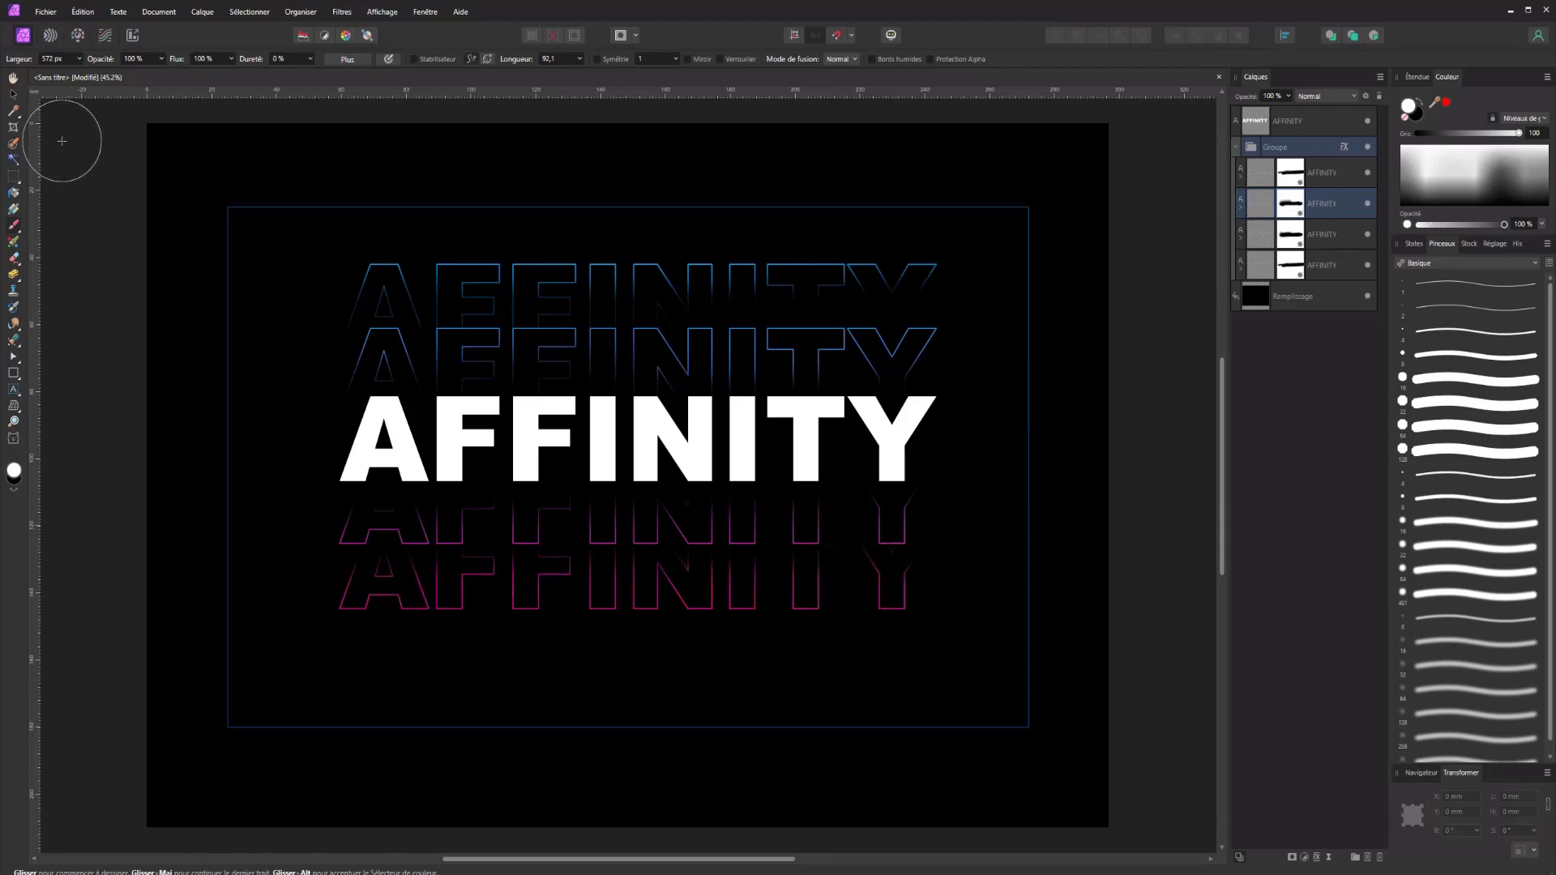
pyautogui.click(13, 94)
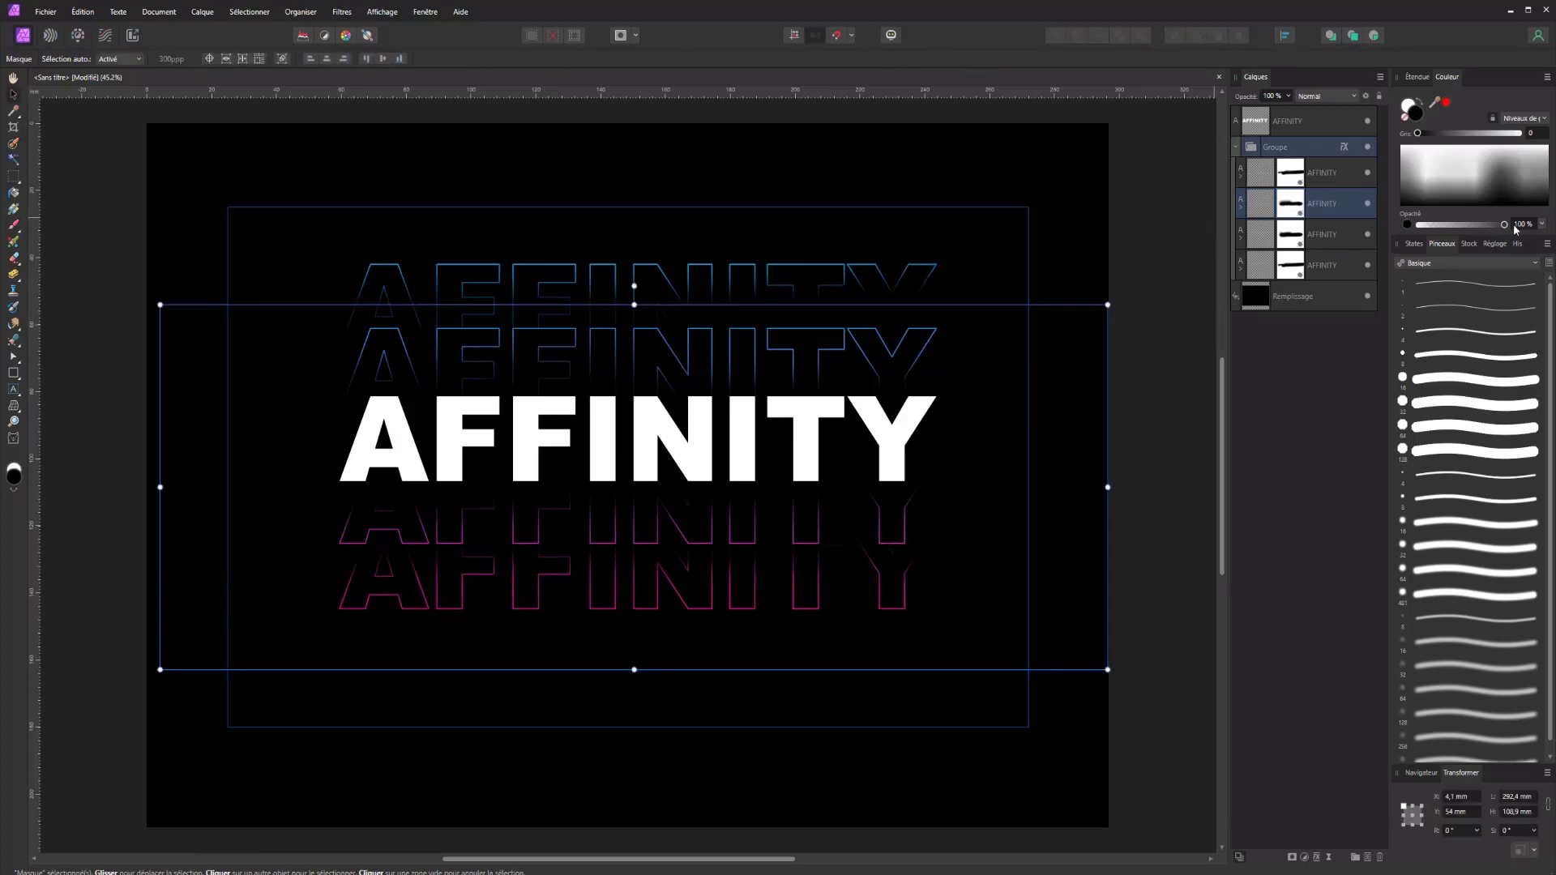
# Move the solid AFFINITY word together with the outlined group straight down to about Y 50.4 mm.
pyautogui.click(1252, 150)
pyautogui.click(1238, 148)
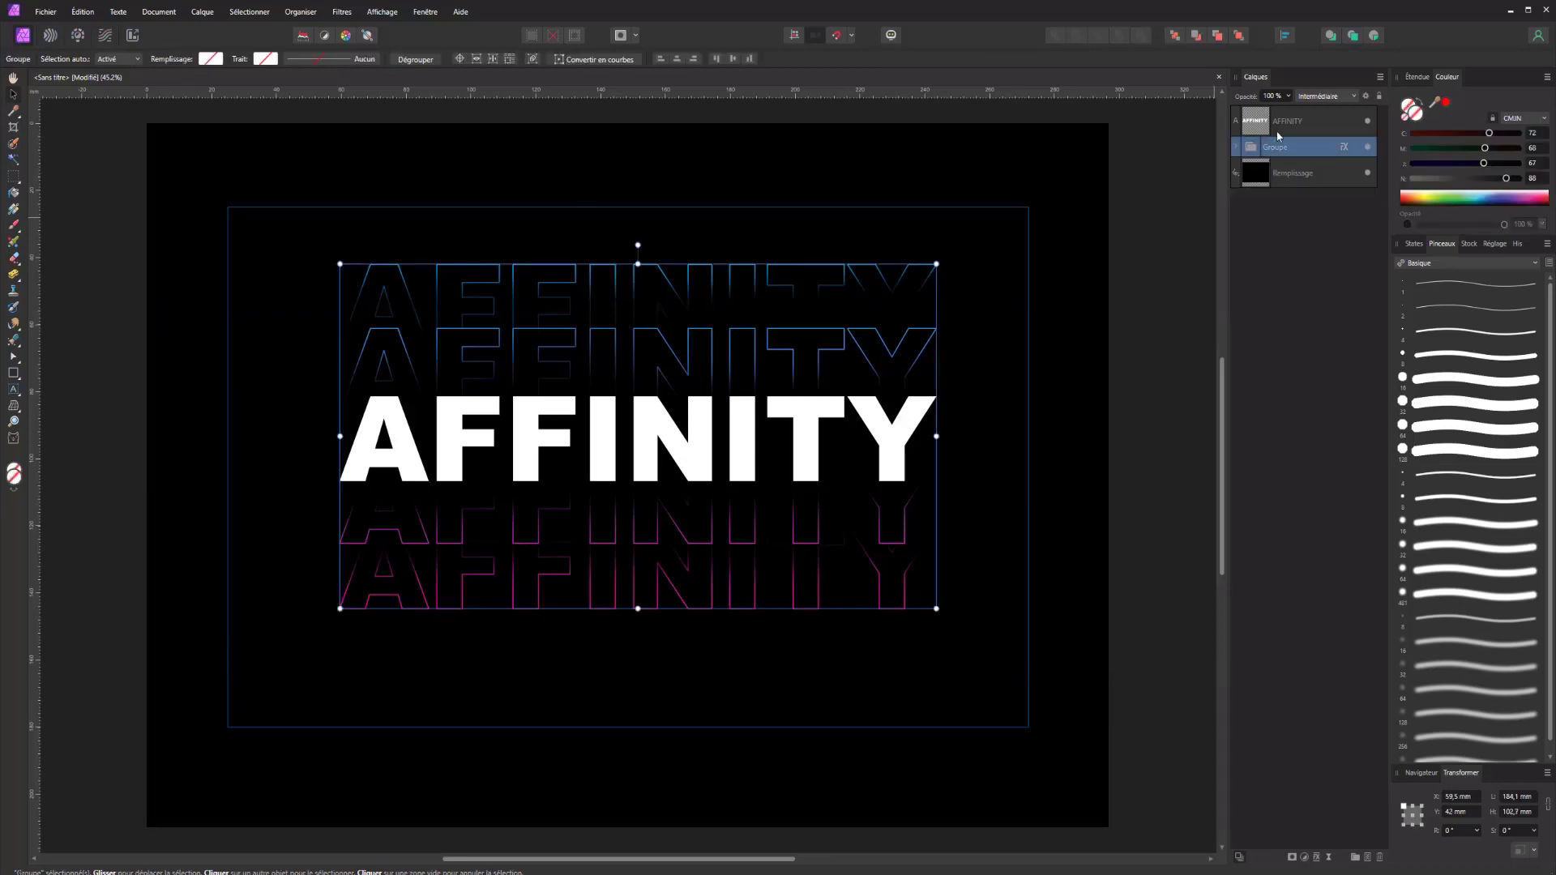
pyautogui.click(1292, 126)
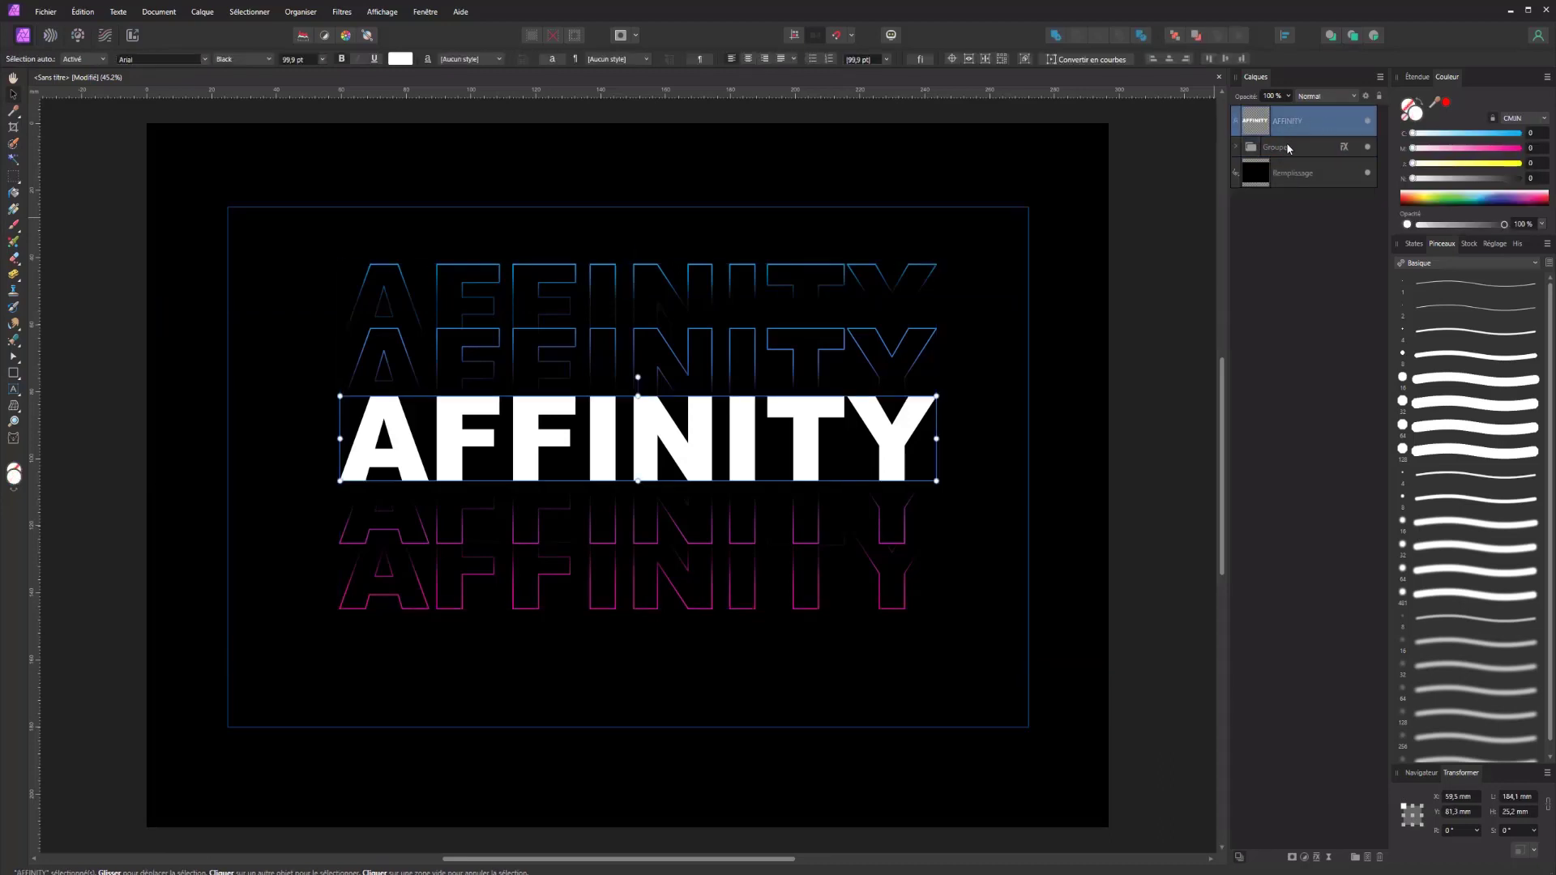
pyautogui.keyDown('shift'); pyautogui.click(1287, 145); pyautogui.keyUp('shift')
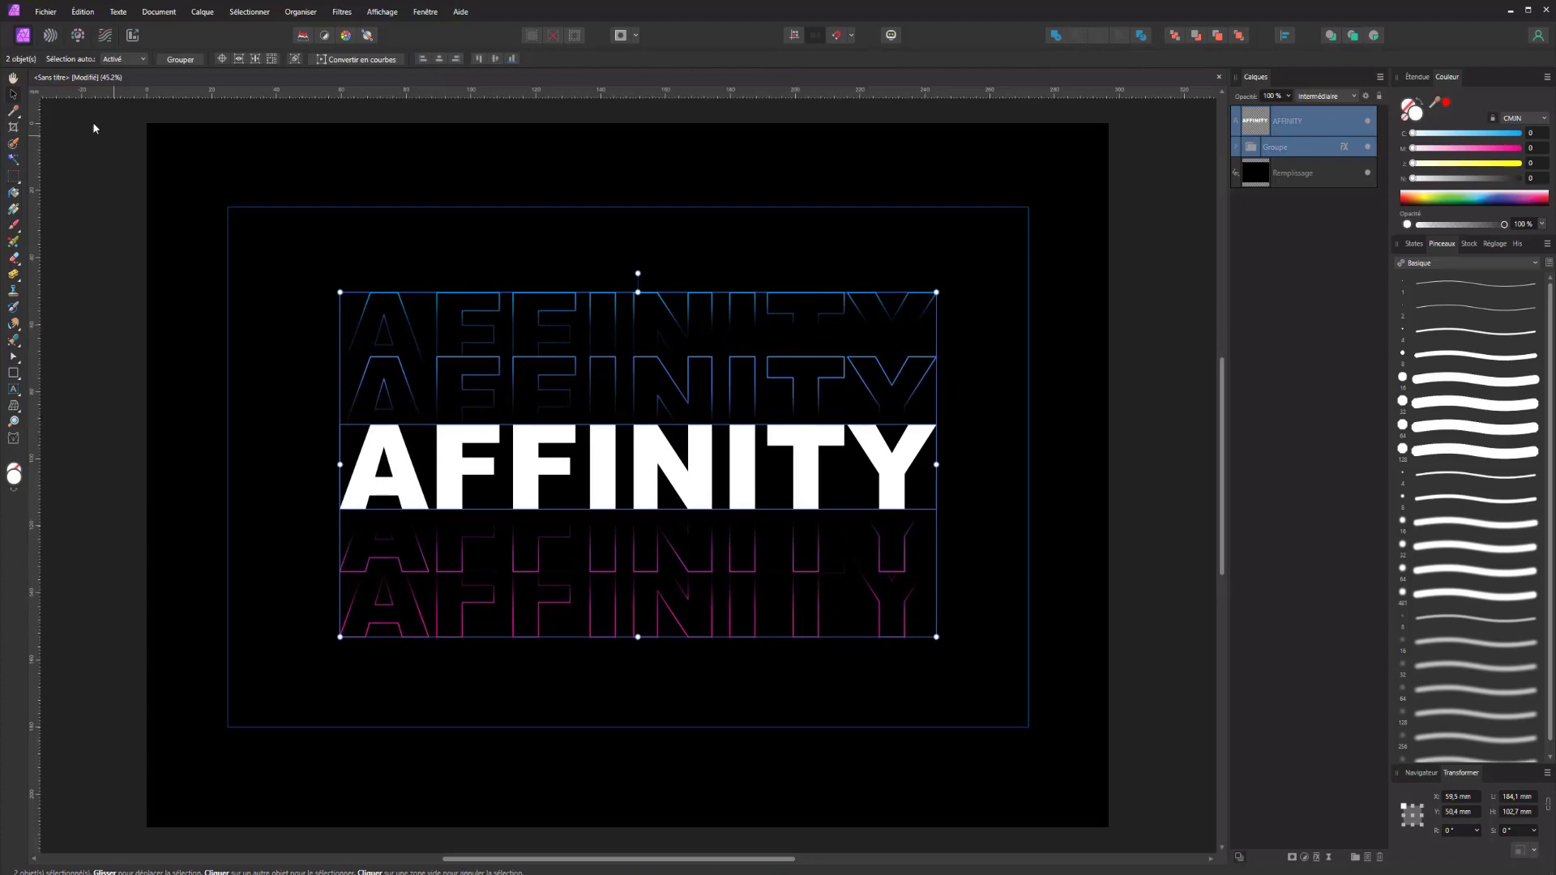
pyautogui.click(208, 278)
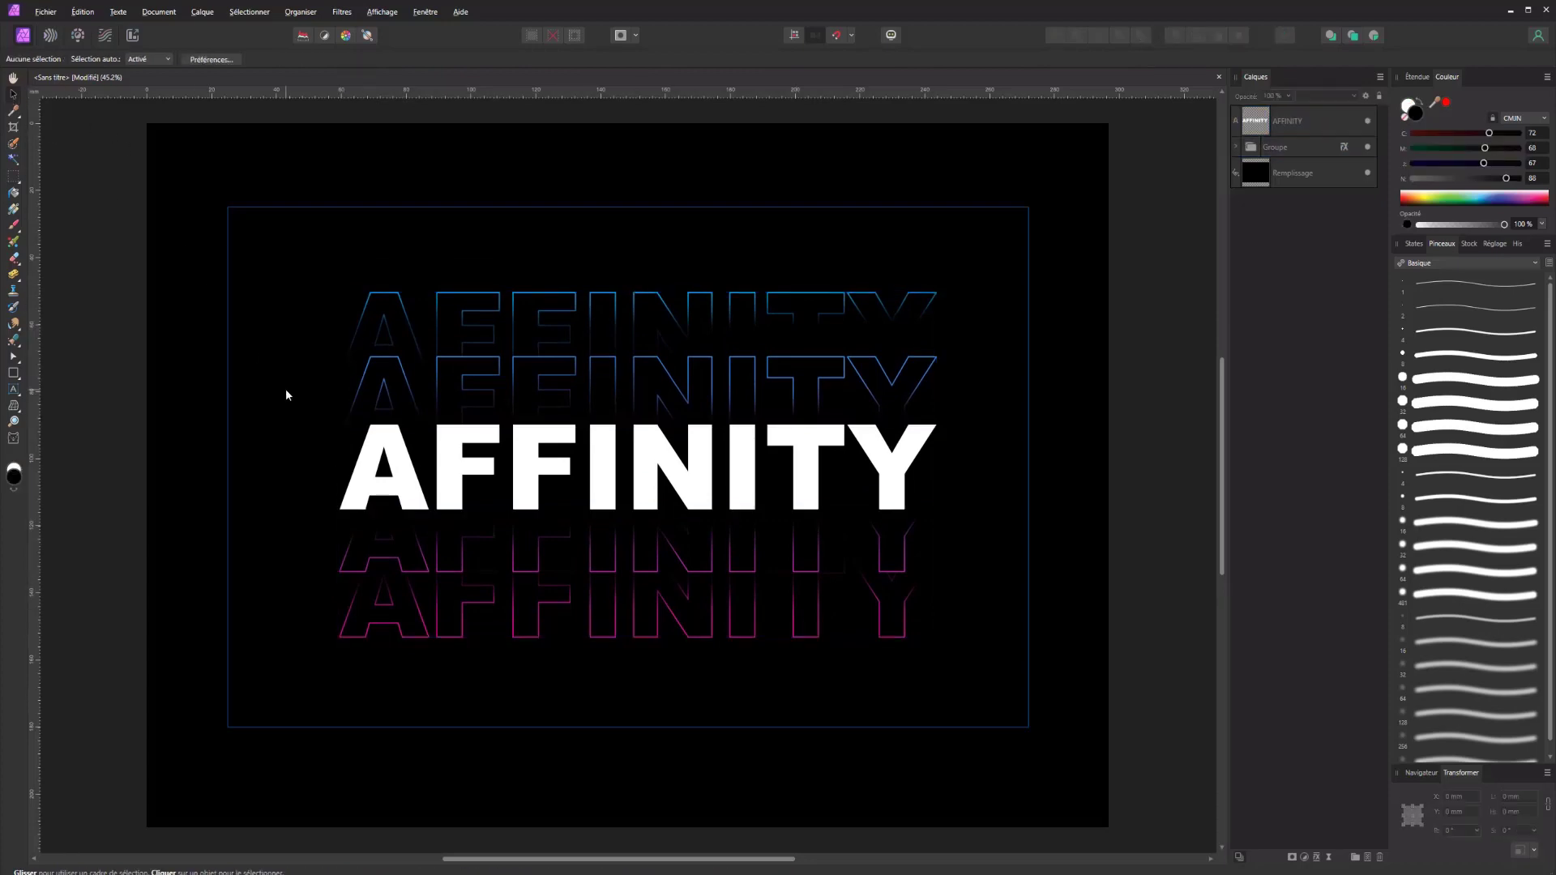
# Save the document as holographie in the fichier source chap 5 folder.
pyautogui.hotkey('ctrl', 's')
pyautogui.write('h')
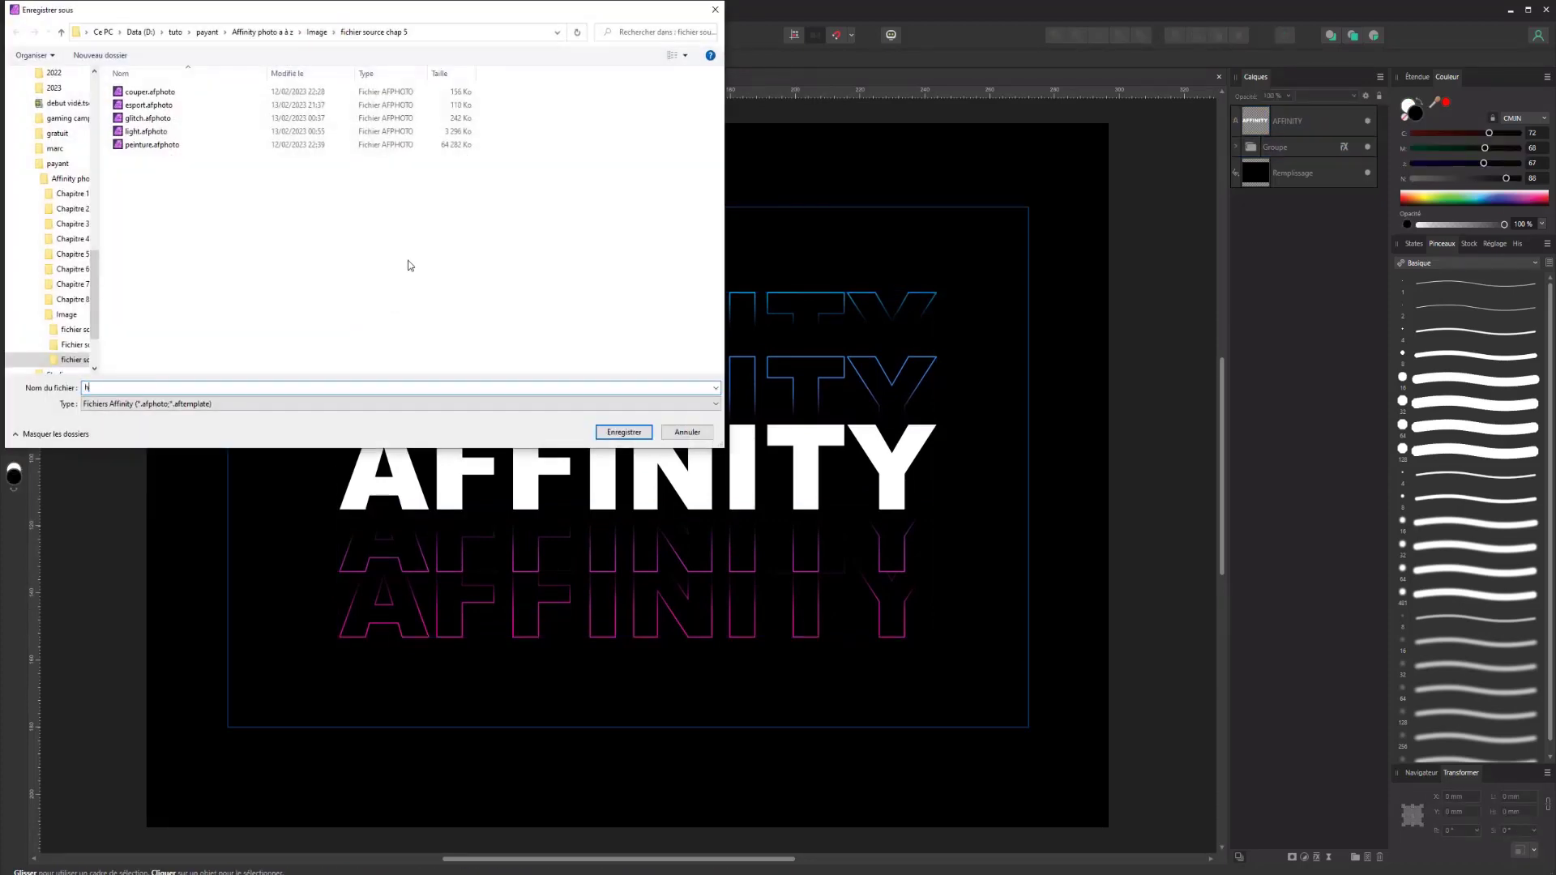
pyautogui.write('olographie')
pyautogui.press('Return')
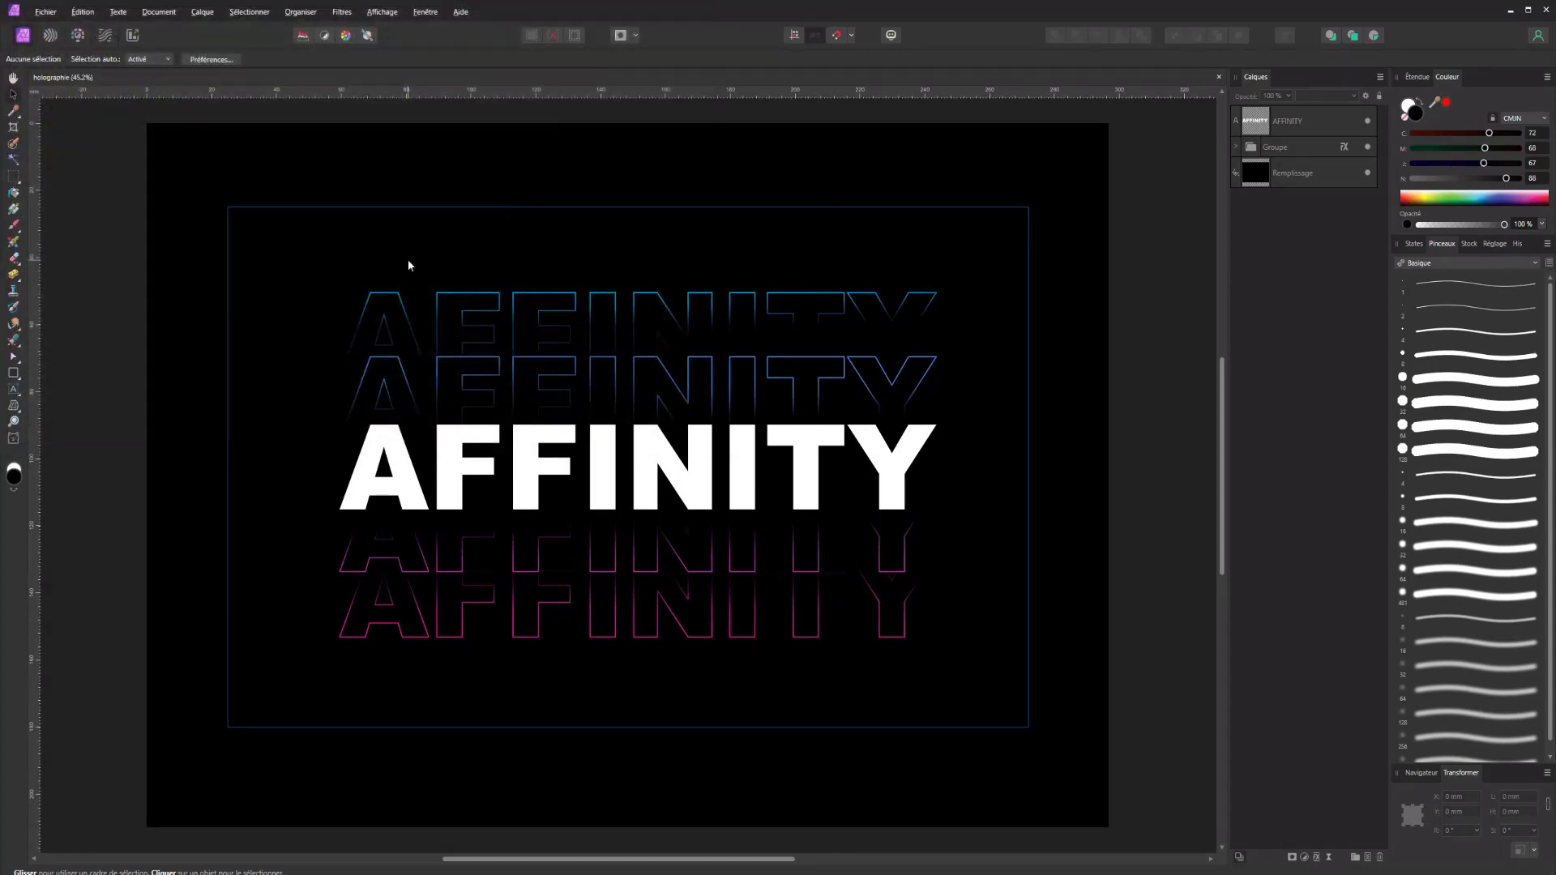